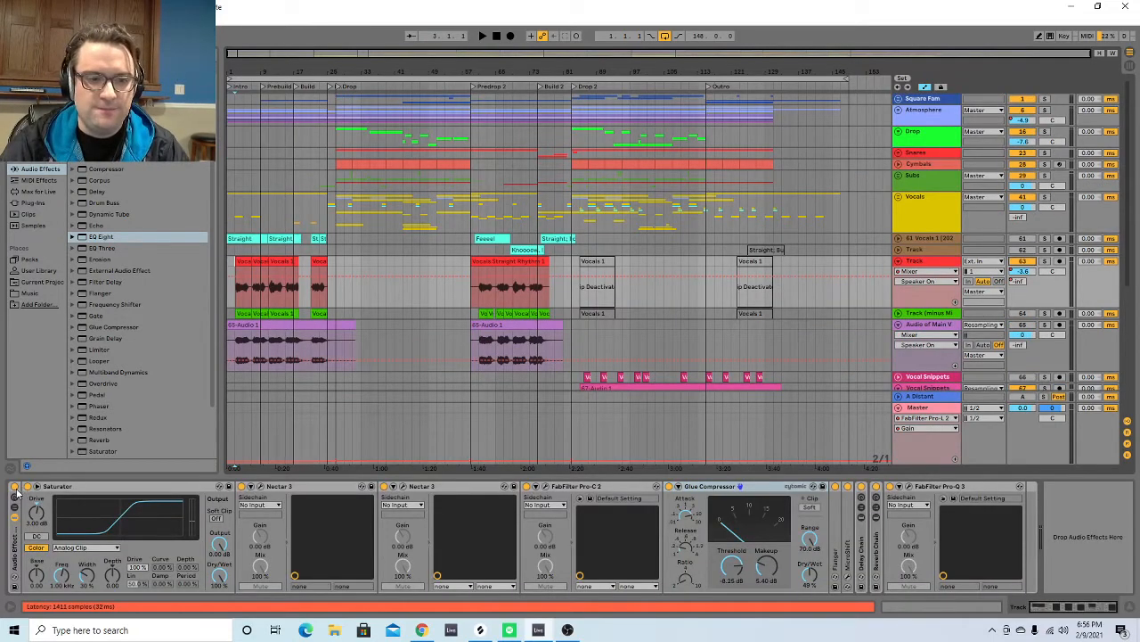
Play the vocal track from its first clip with the Audio Effect Rack switched off and switched on to compare the sound.
click(15, 488)
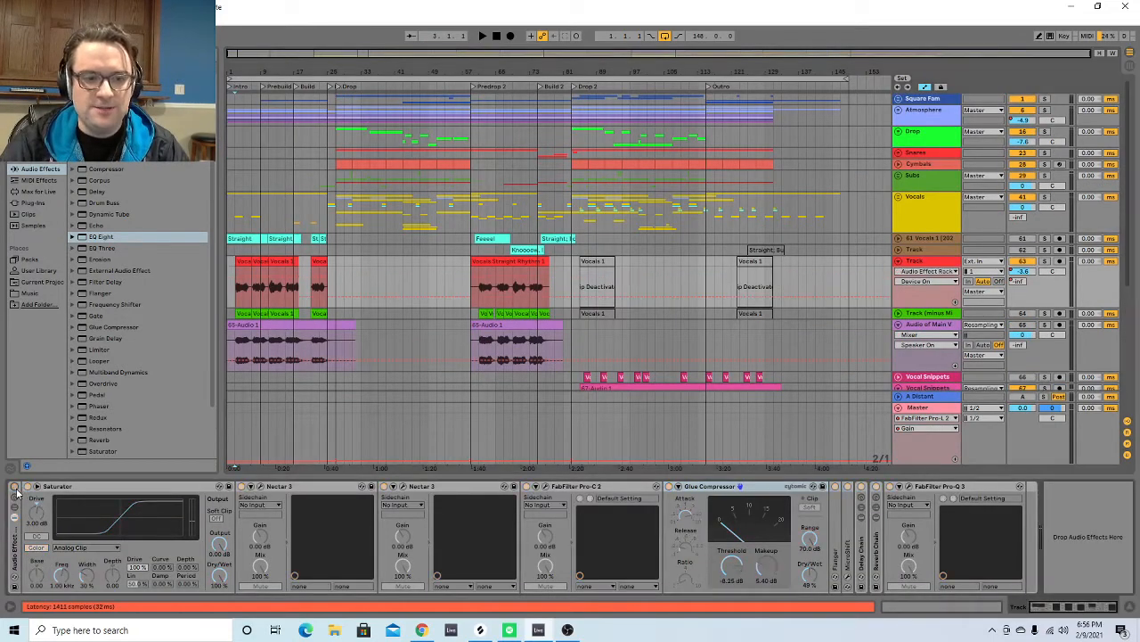
click(236, 284)
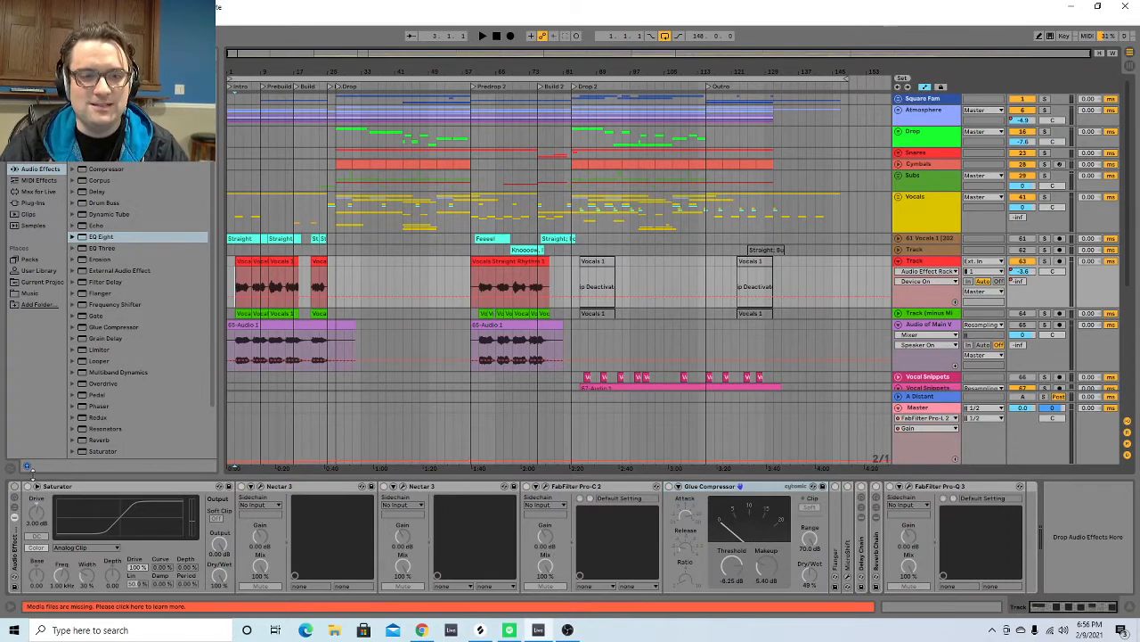
key(space)
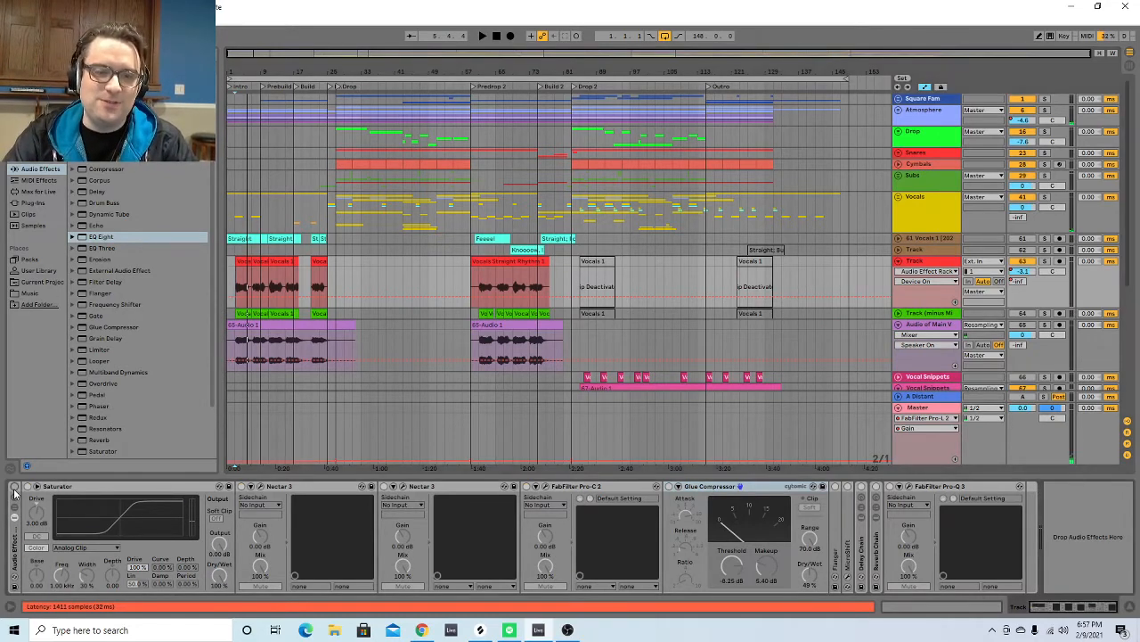
click(14, 487)
key(space)
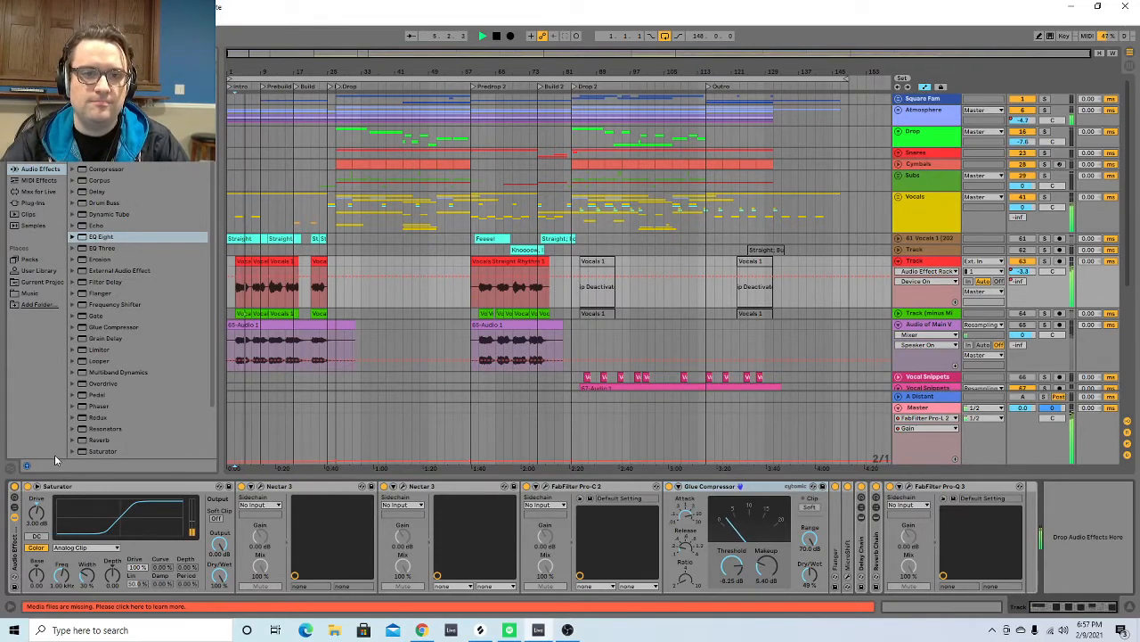
key(space)
click(14, 487)
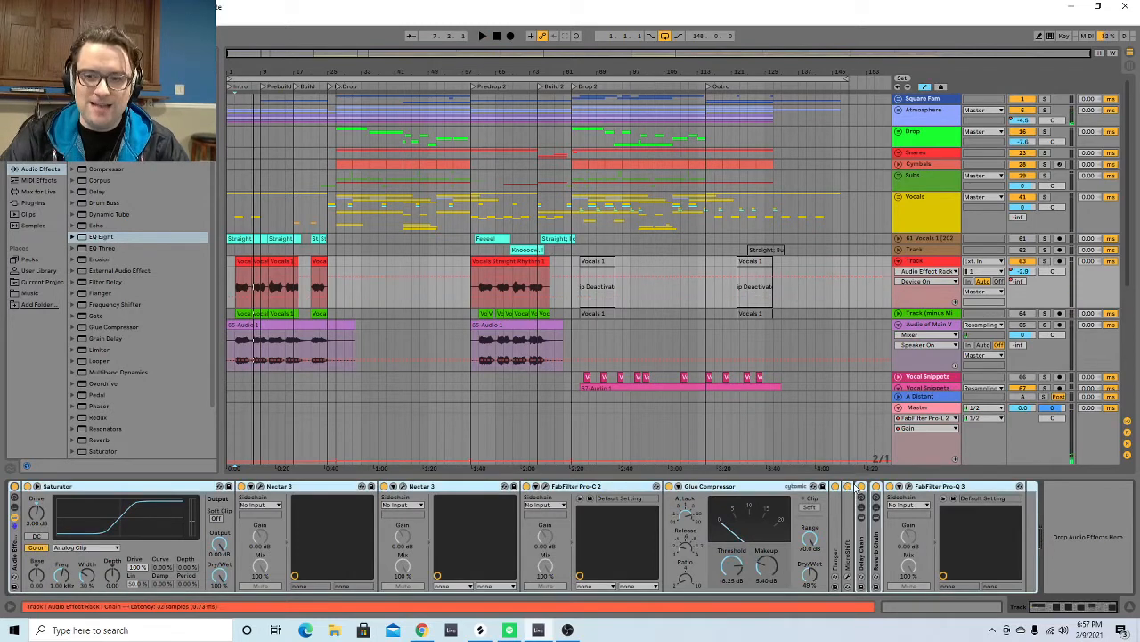
Switch off every device after the Saturator in the vocal rack, from FabFilter Pro-Q 3 back to the first Nectar 3.
click(889, 486)
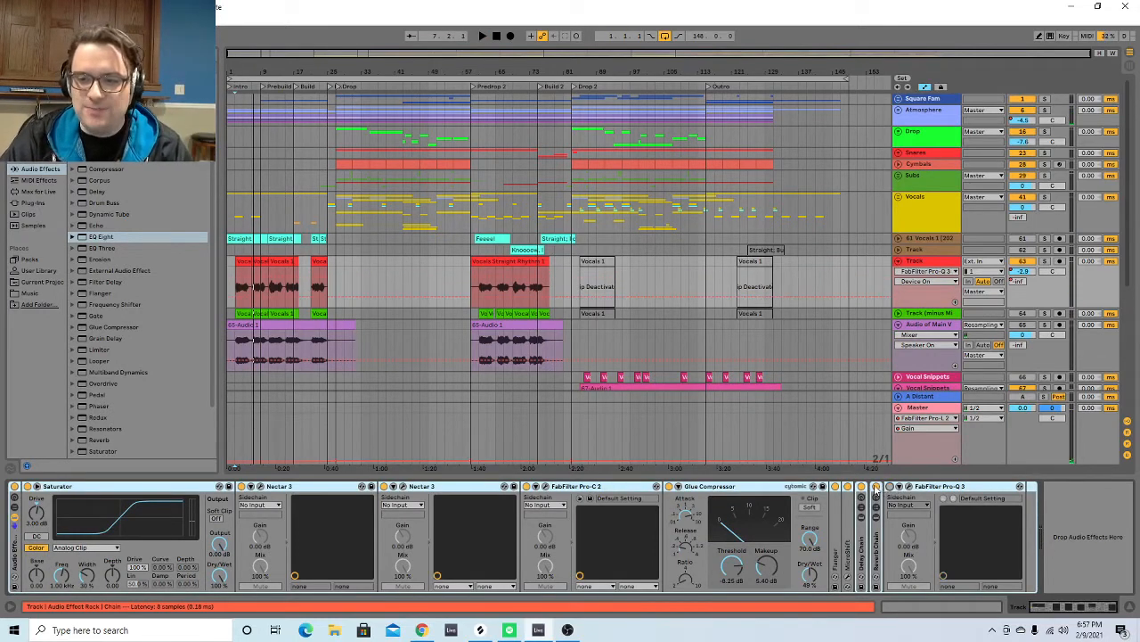
click(877, 487)
click(862, 486)
click(848, 487)
click(836, 487)
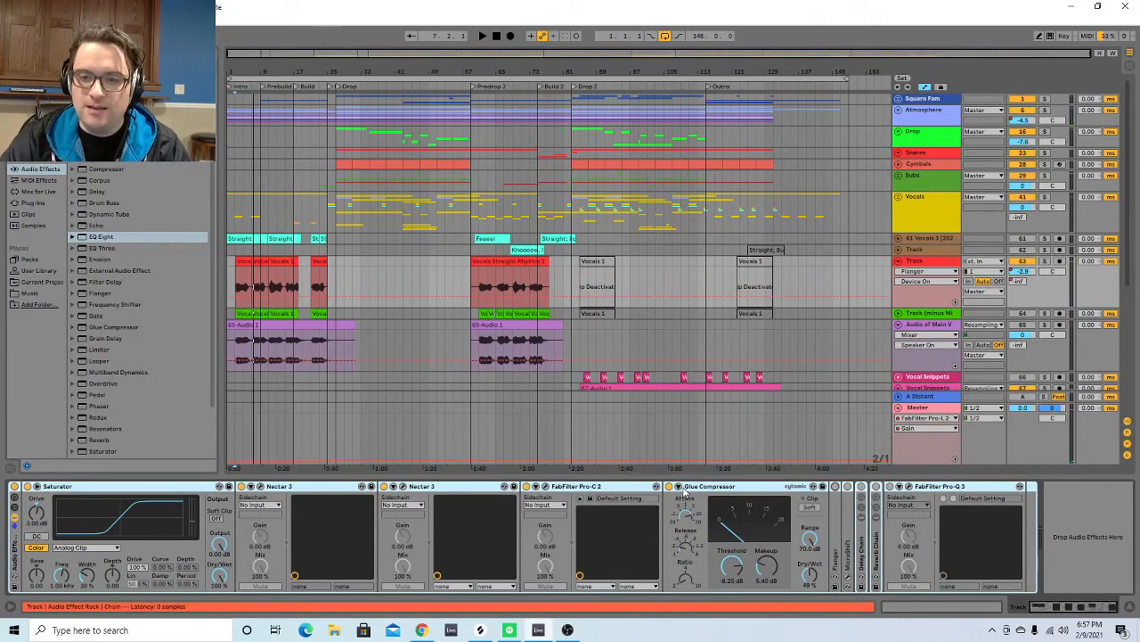
click(669, 487)
click(528, 487)
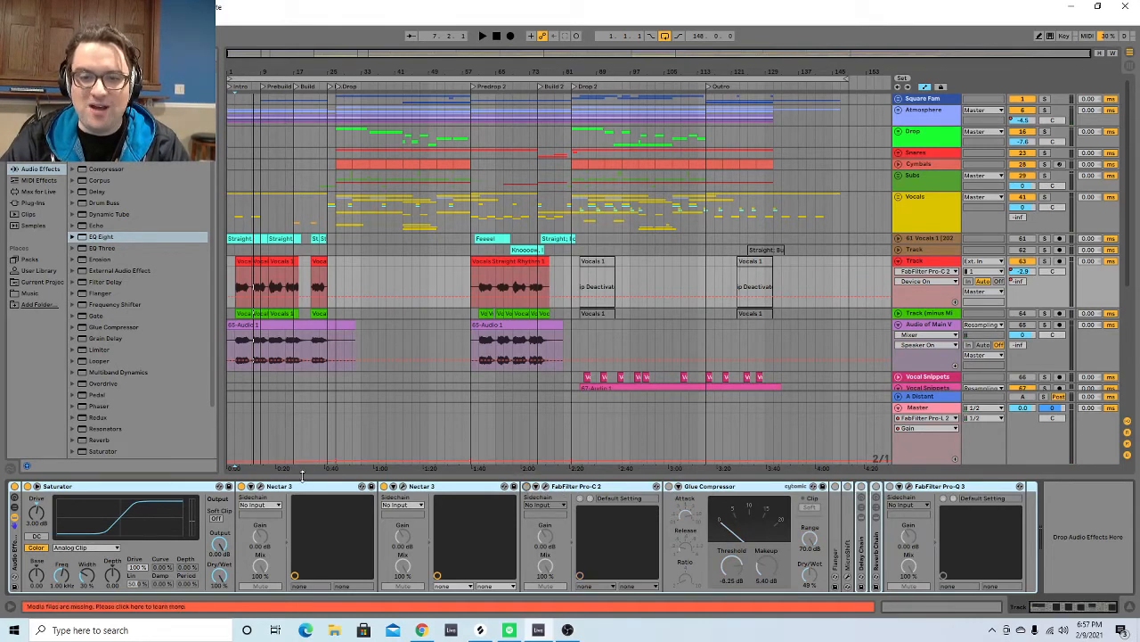
click(384, 486)
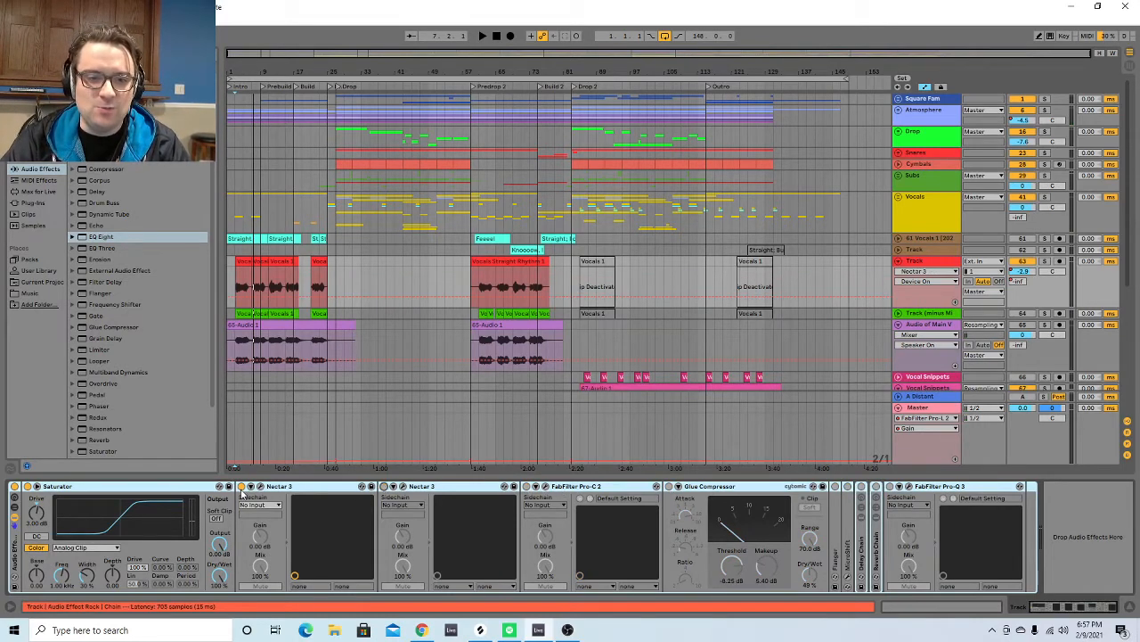
click(241, 487)
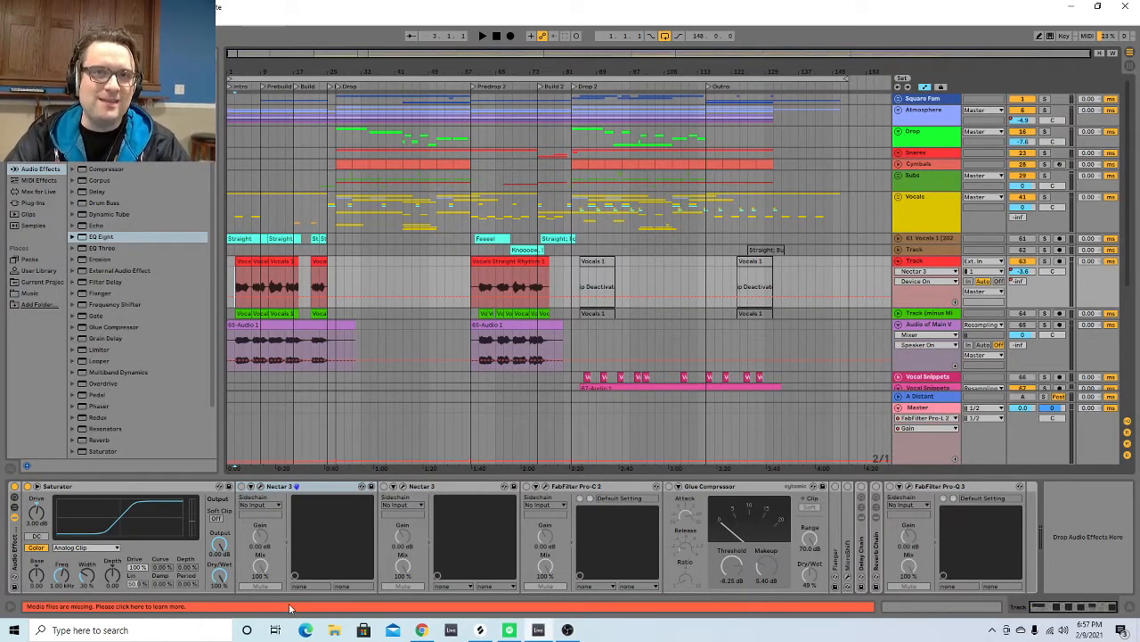
Solo the vocal track, listen to it with only the Saturator active, and unsolo it.
click(328, 254)
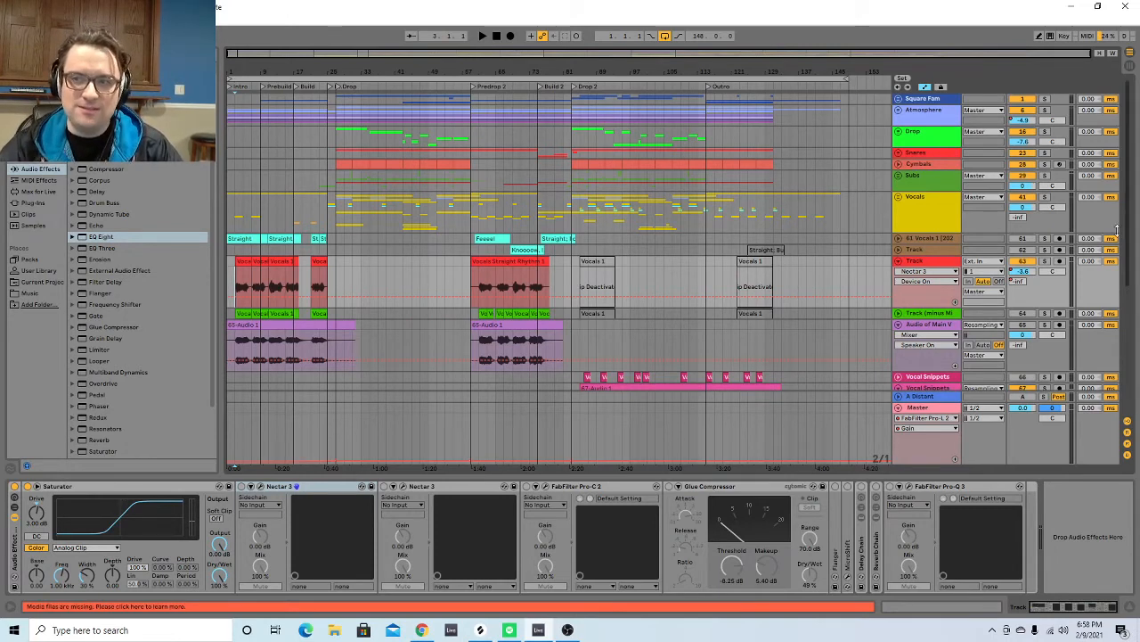
click(1045, 261)
key(space)
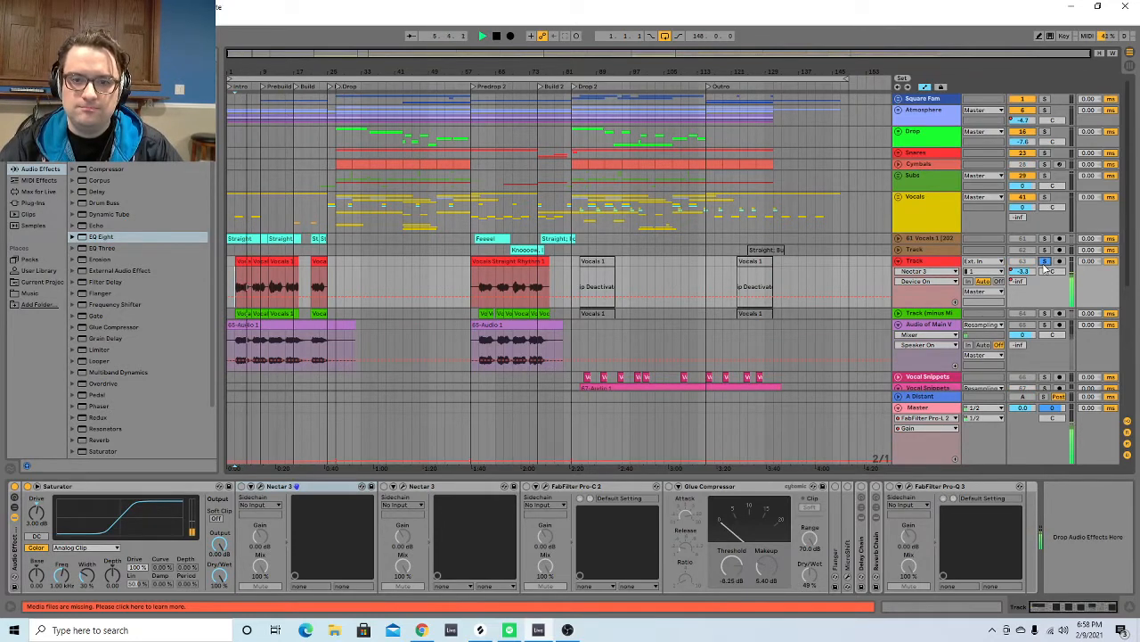
click(1045, 262)
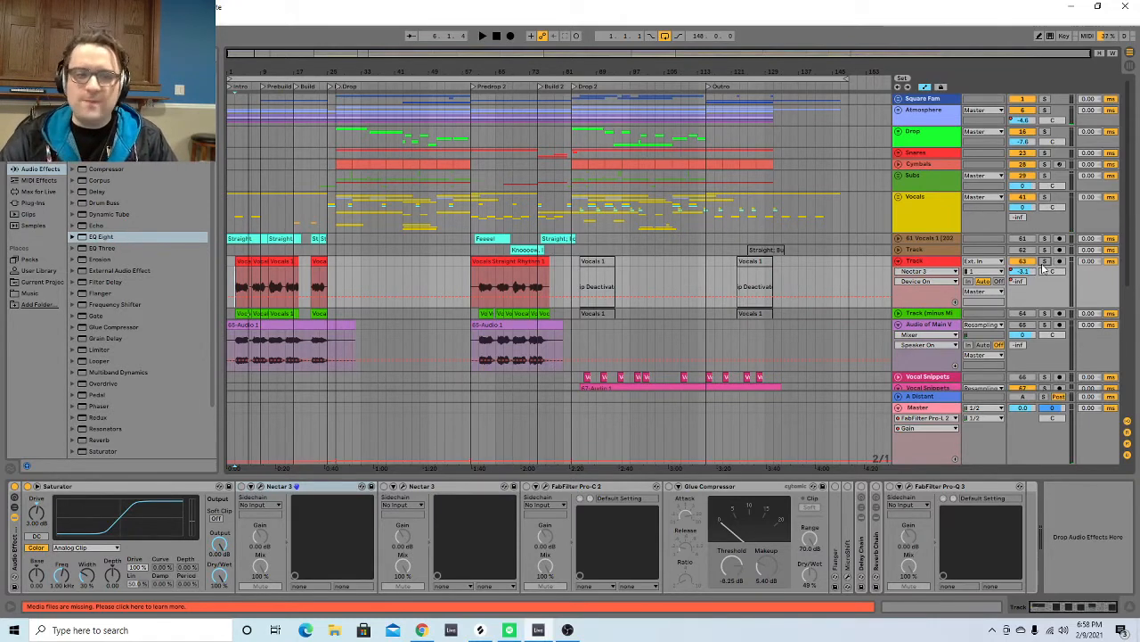
Switch on and open the first Nectar 3, and review its Pitch, Gate, EQ 1, De-Esser and EQ 2 modules.
click(259, 487)
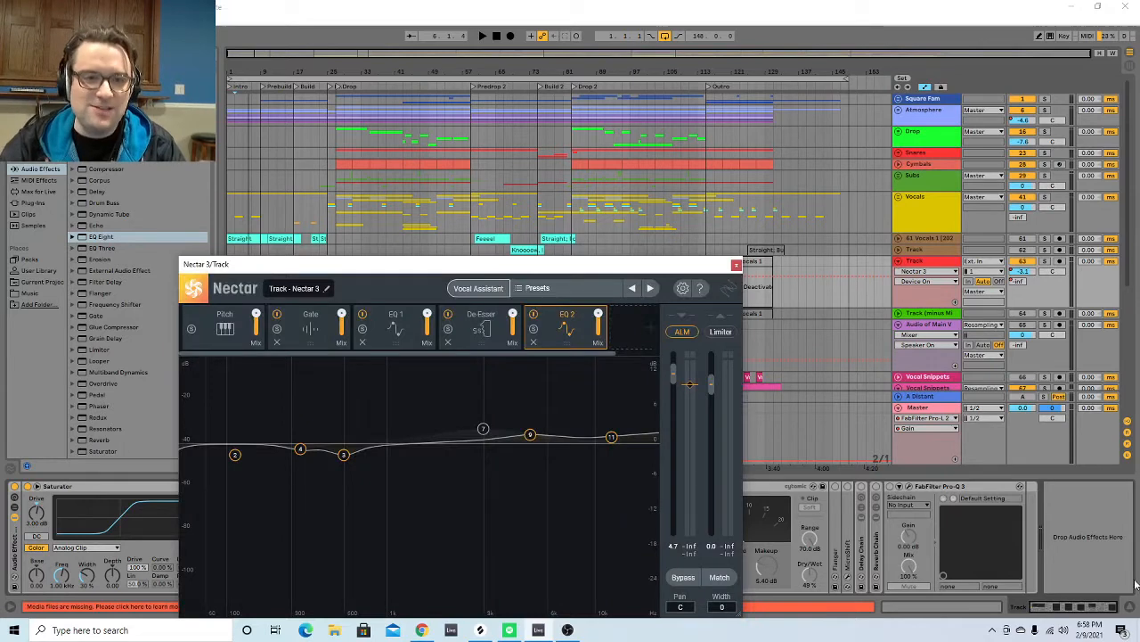
drag(388, 273, 378, 145)
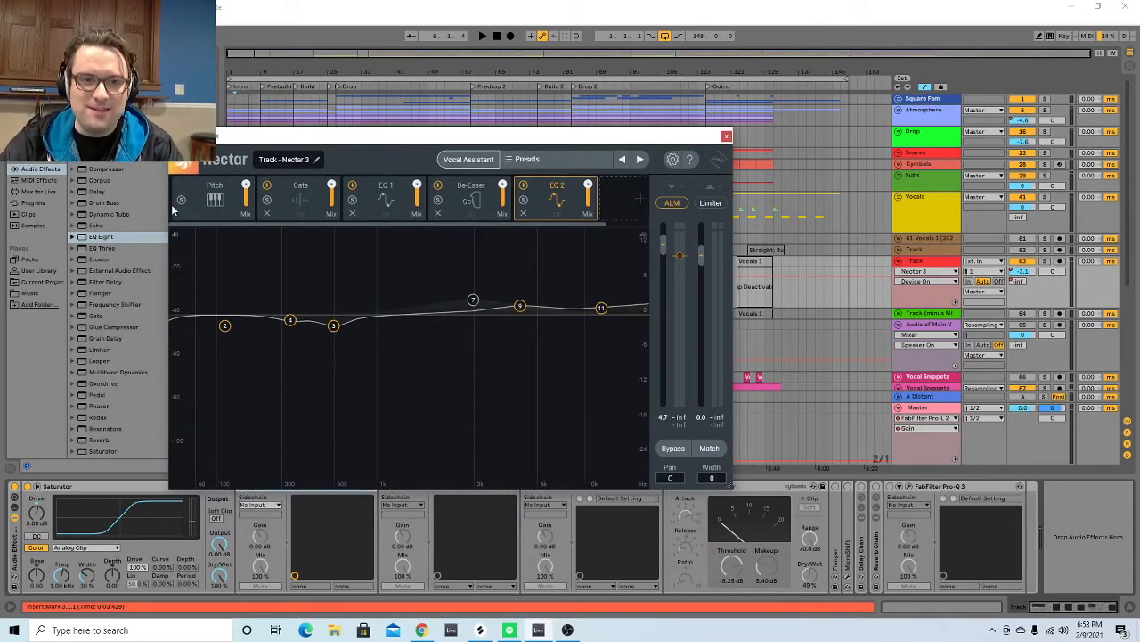
click(215, 198)
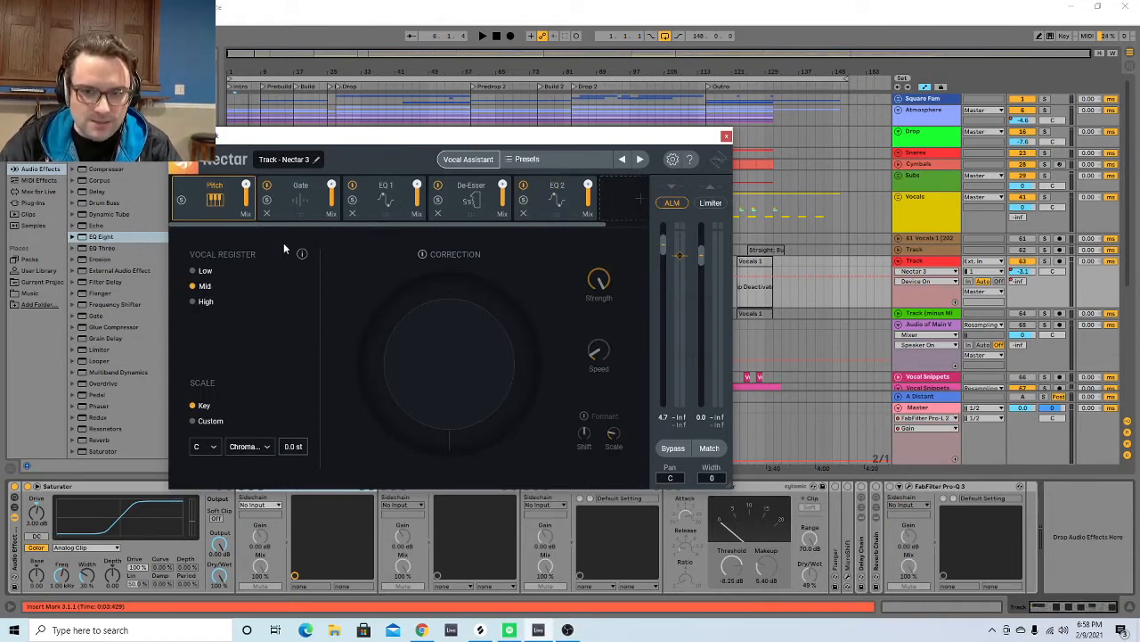
click(300, 193)
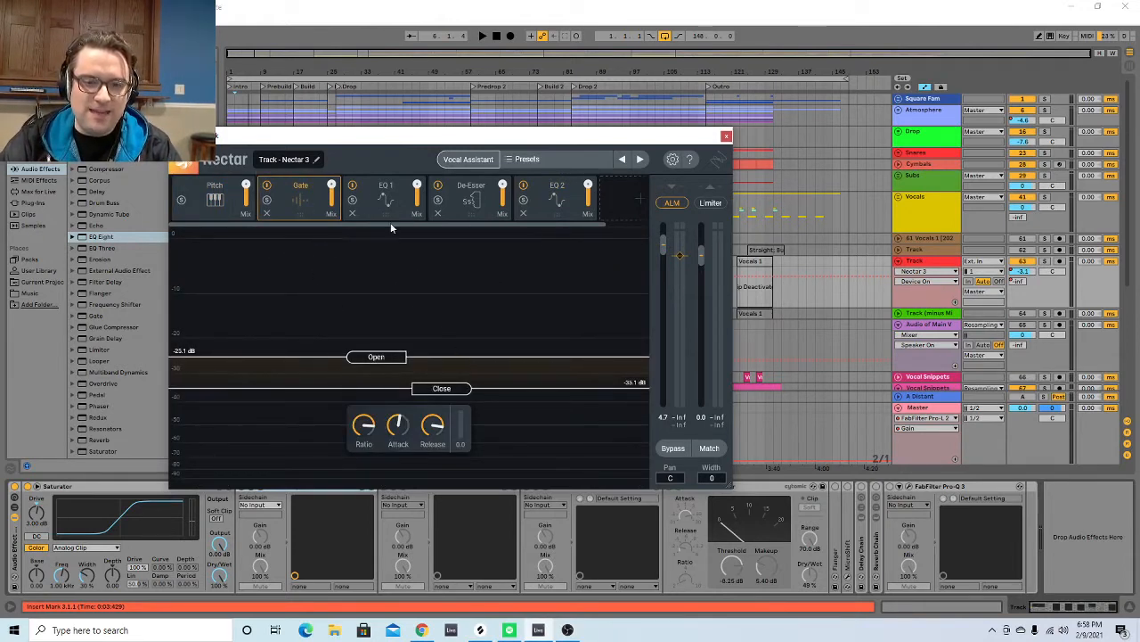
click(362, 195)
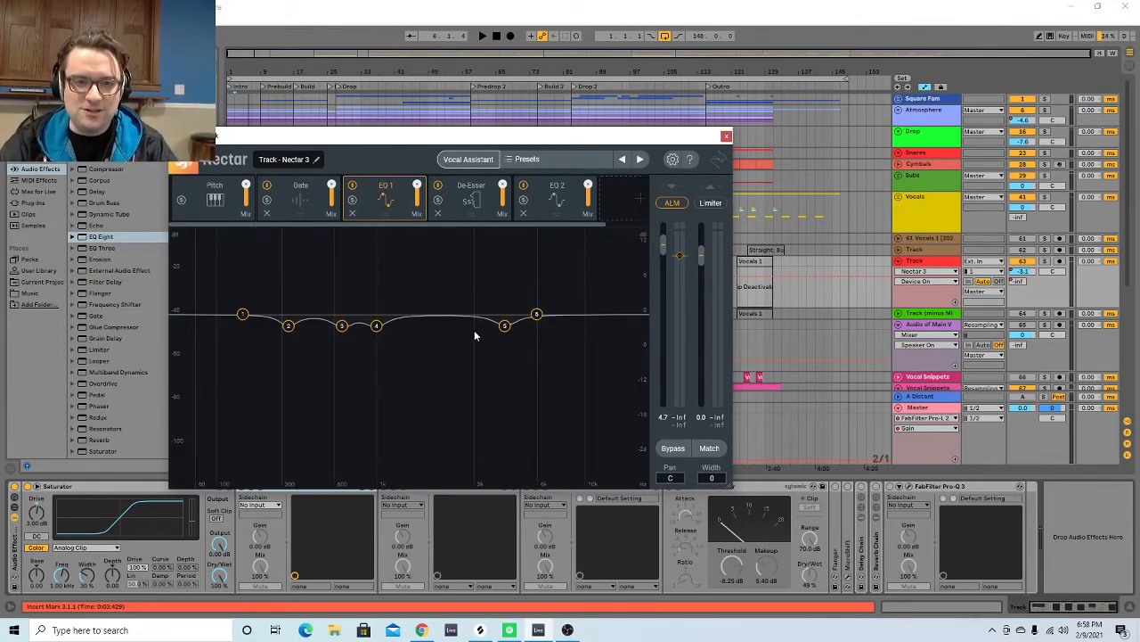
click(465, 196)
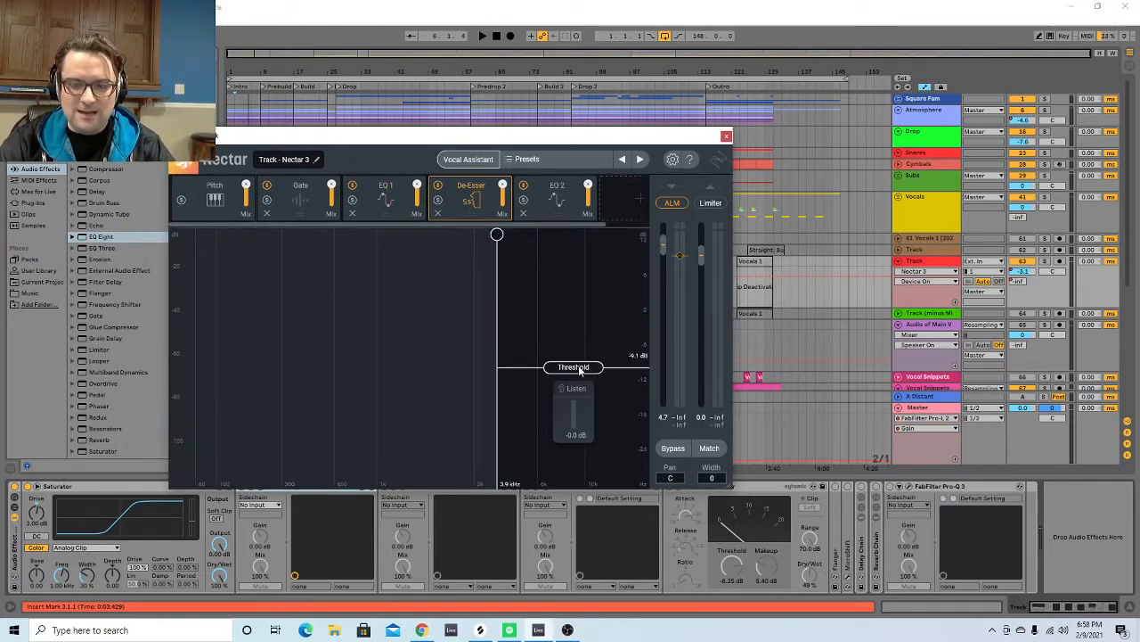
click(554, 203)
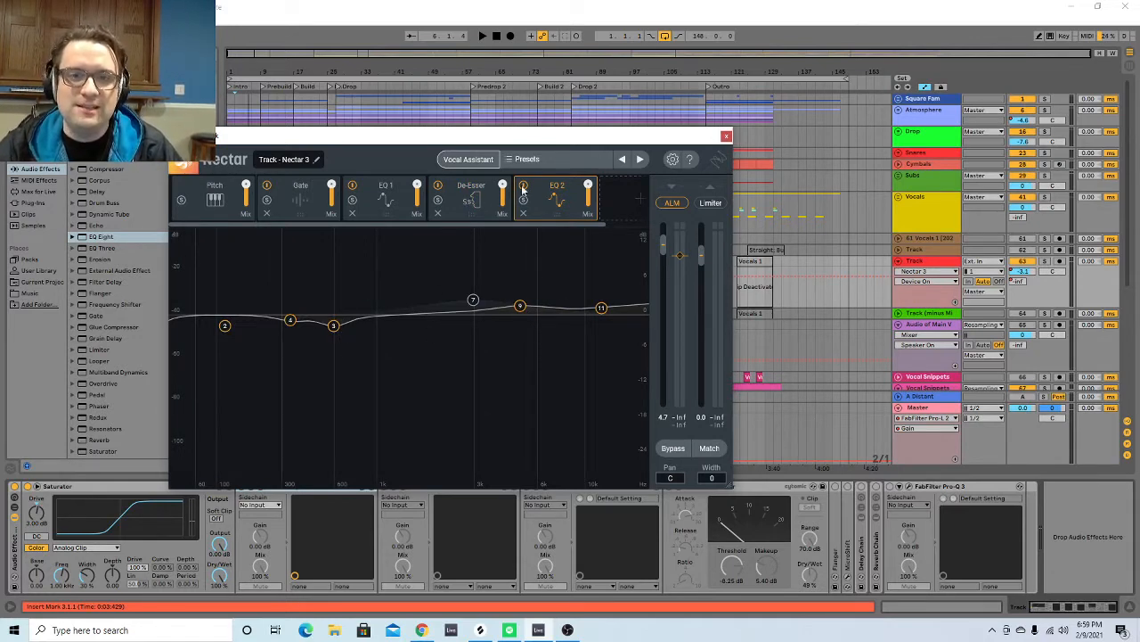
Solo the vocal track and play it from its first clip, comparing the first Nectar 3 bypassed and active.
drag(610, 130, 631, 323)
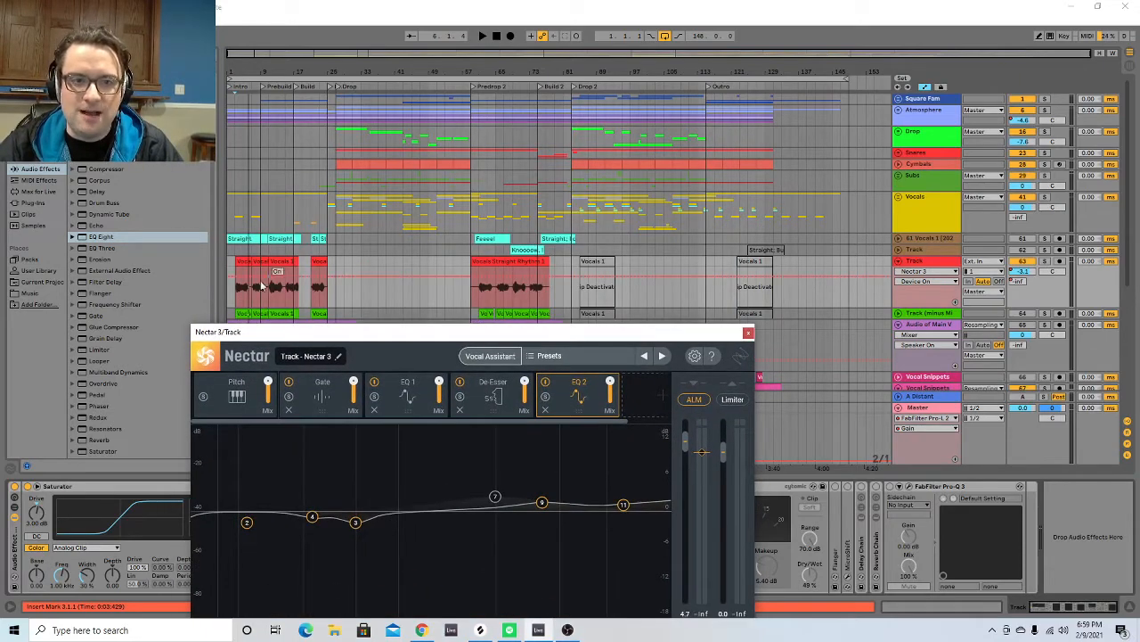
click(235, 295)
key(space)
drag(373, 338, 435, 142)
click(1045, 260)
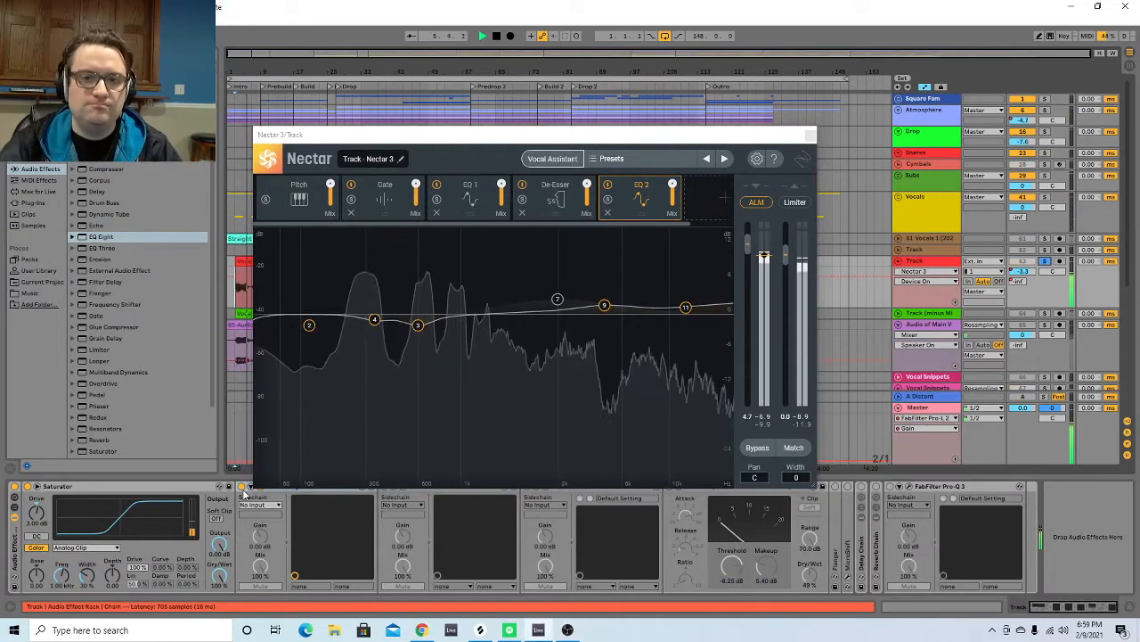
click(757, 447)
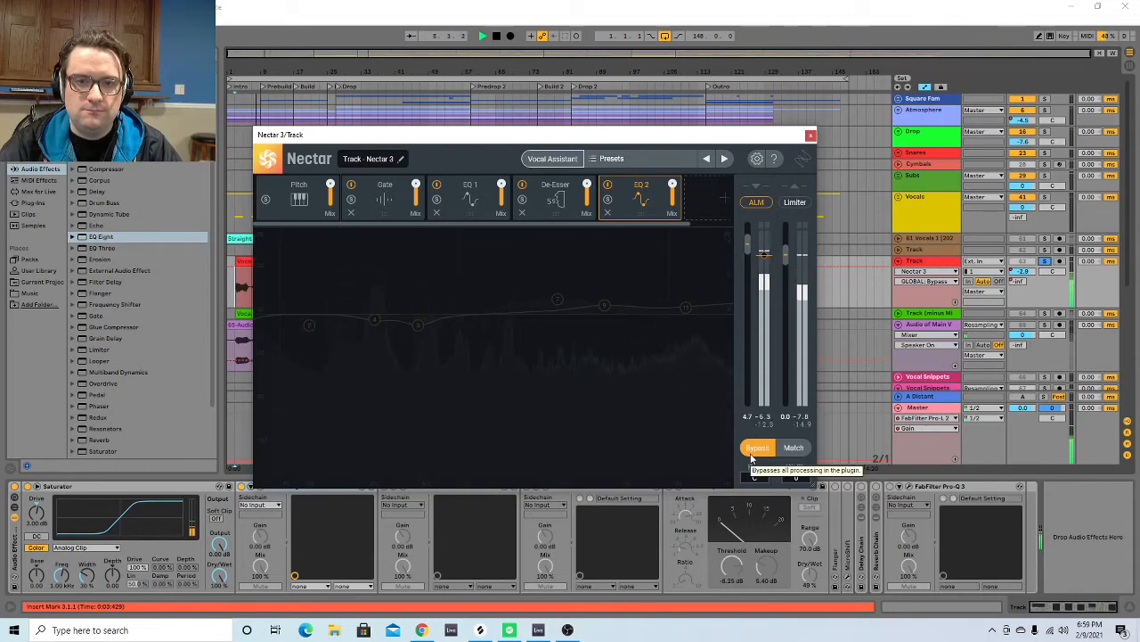
click(751, 452)
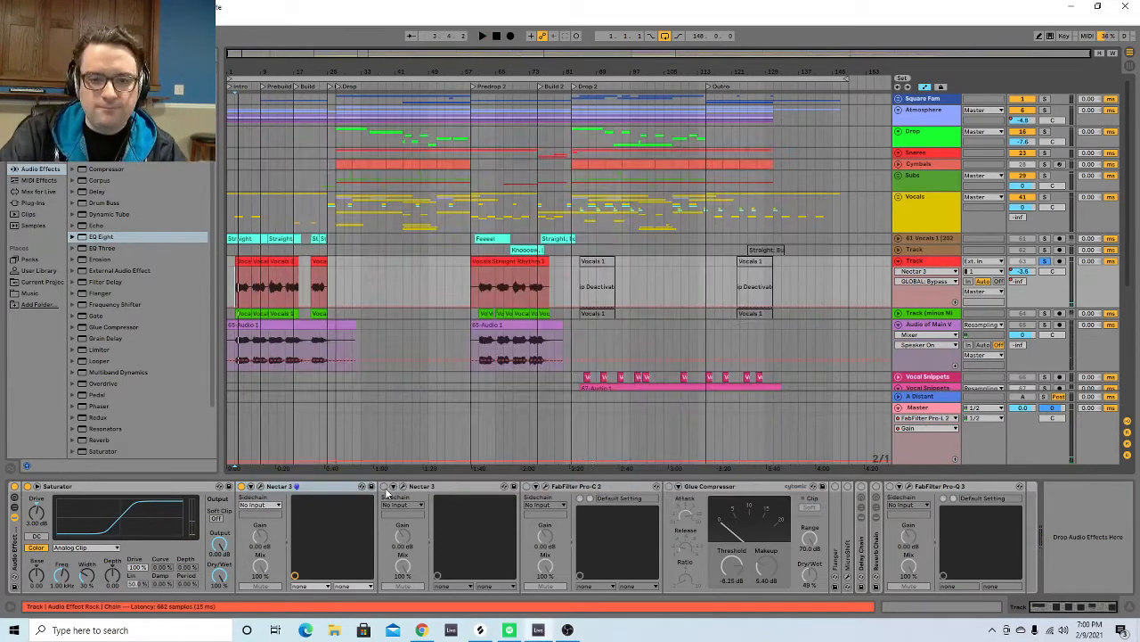
Switch on the second Nectar 3 and play the soloed vocal through it.
click(386, 489)
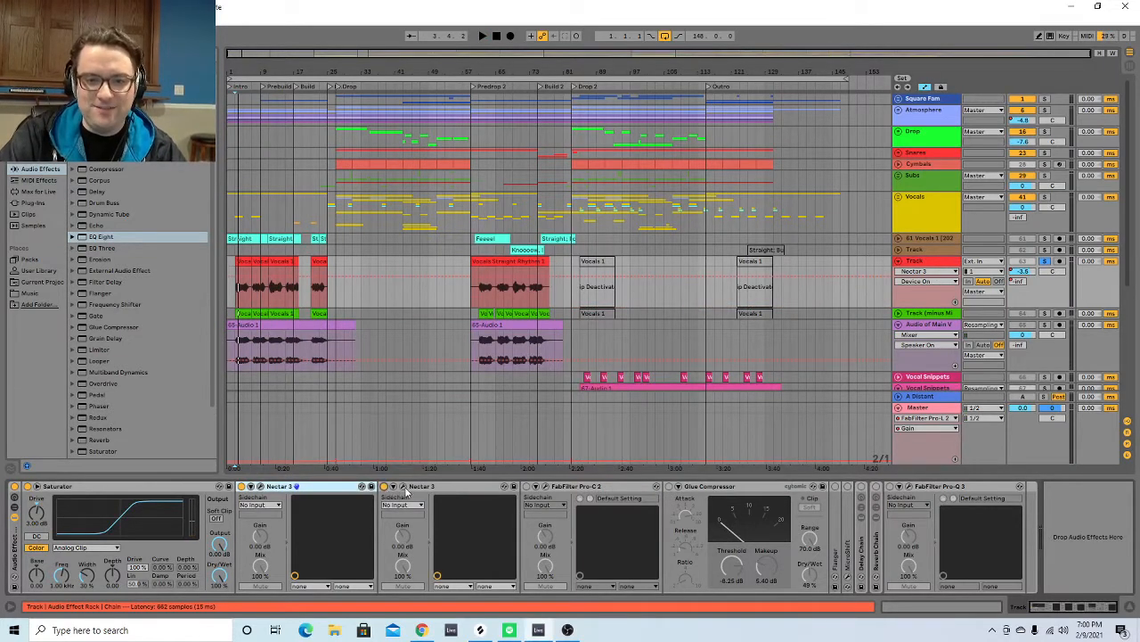
key(space)
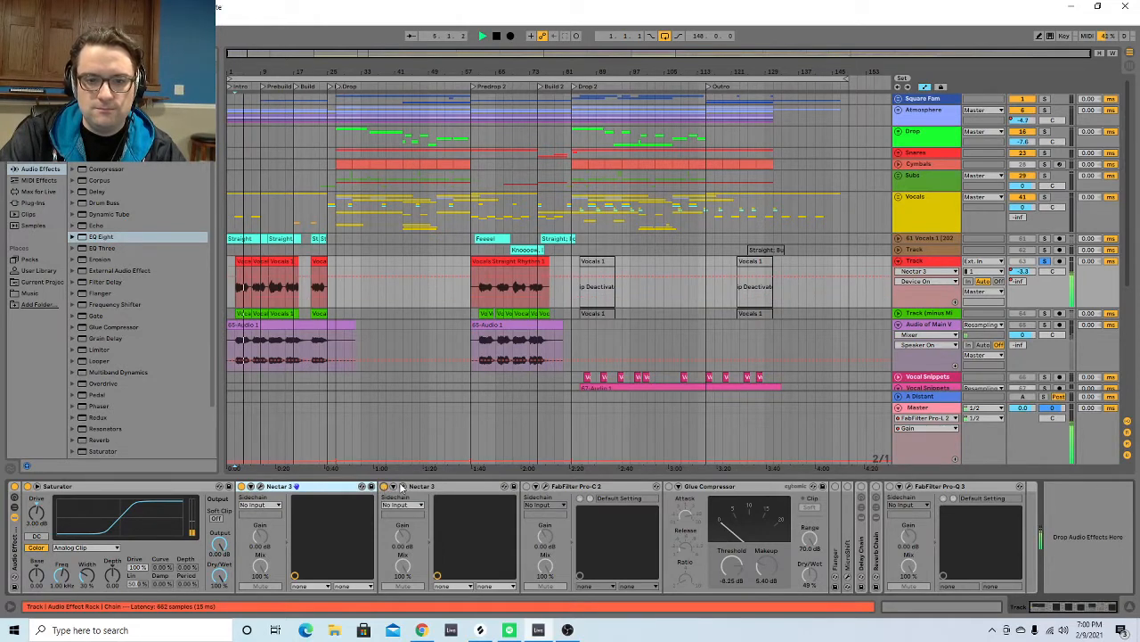
click(403, 487)
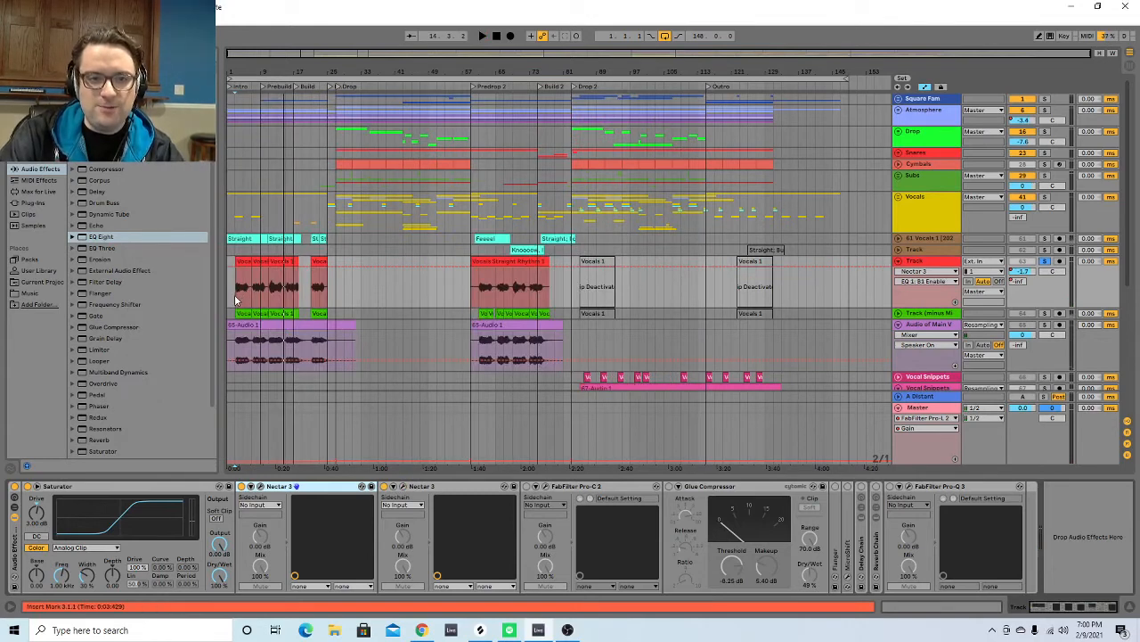
Open the second Nectar 3, examine its EQ 1 and De-Esser modules during playback, and close it.
click(404, 486)
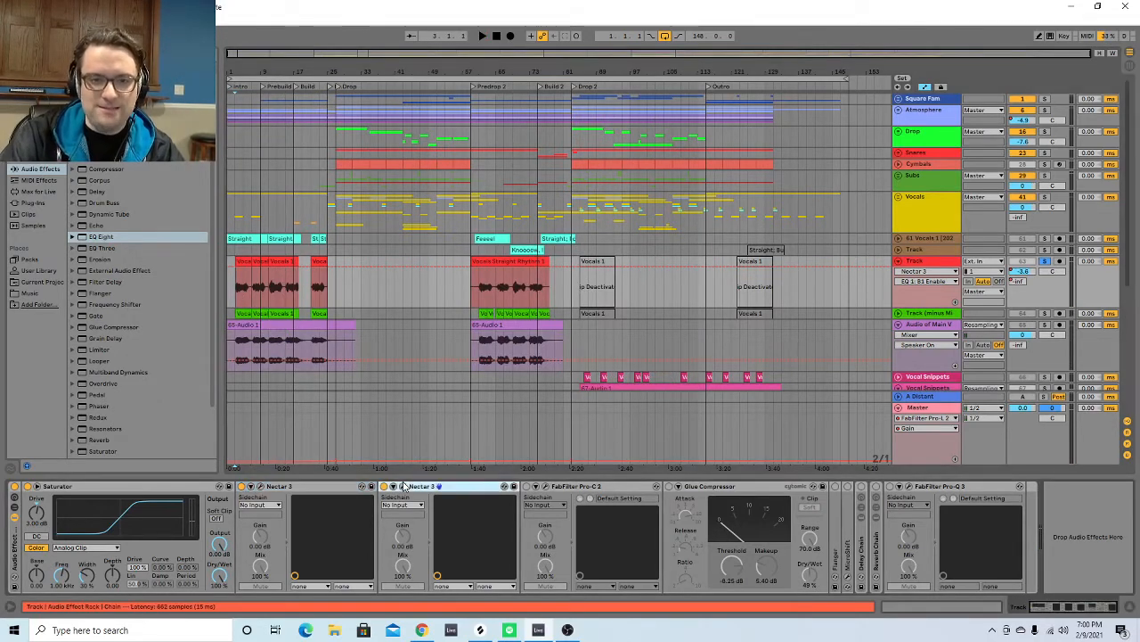
click(403, 487)
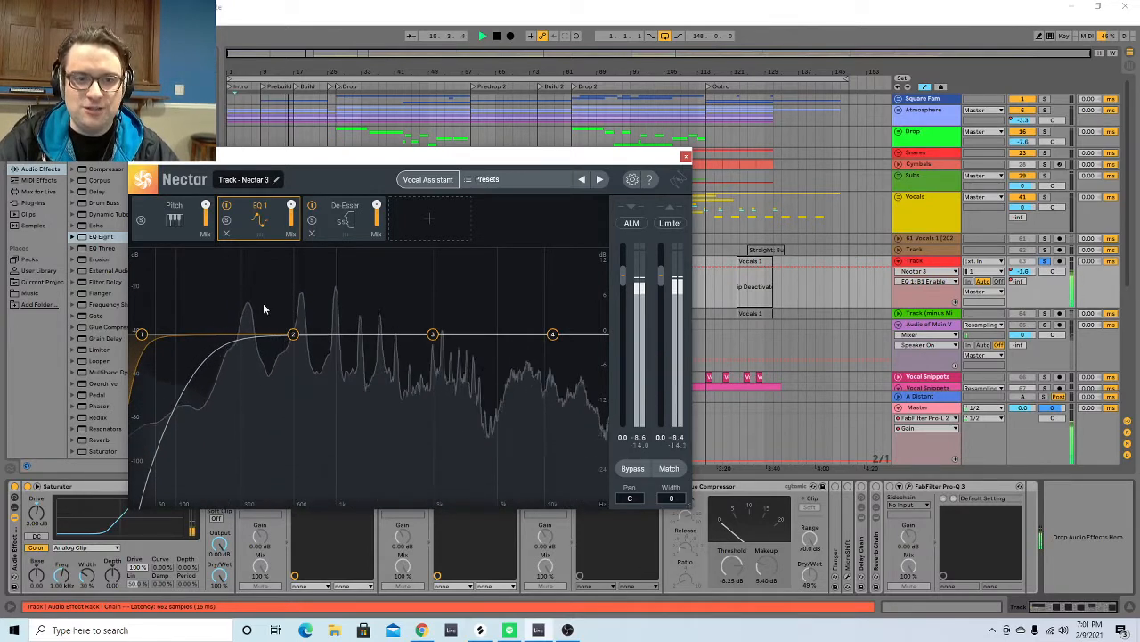
click(345, 219)
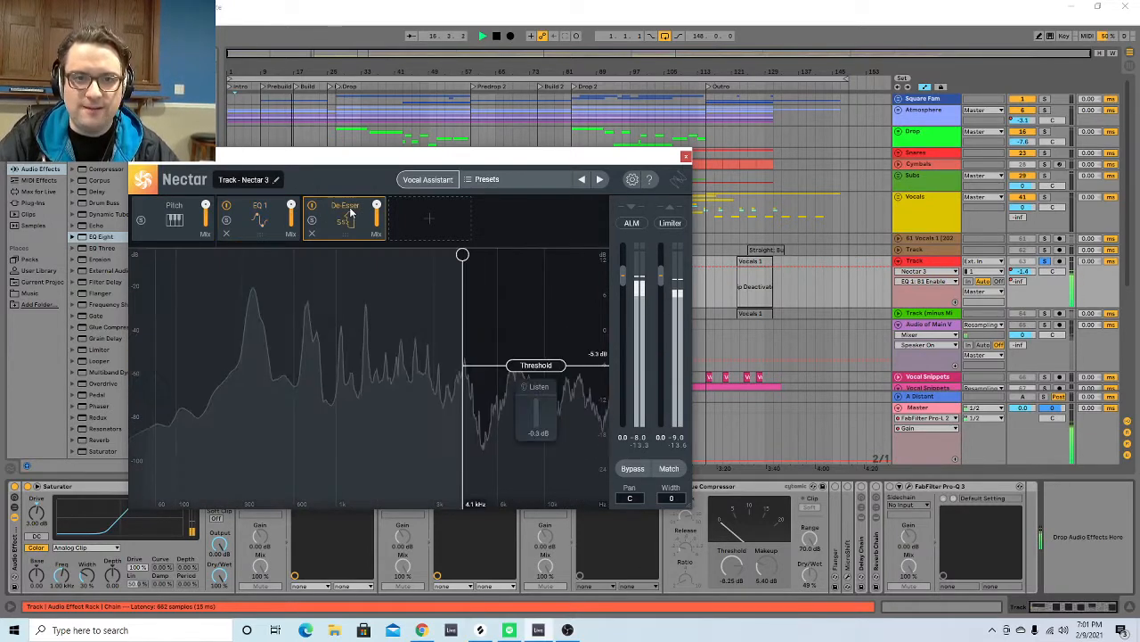
click(498, 37)
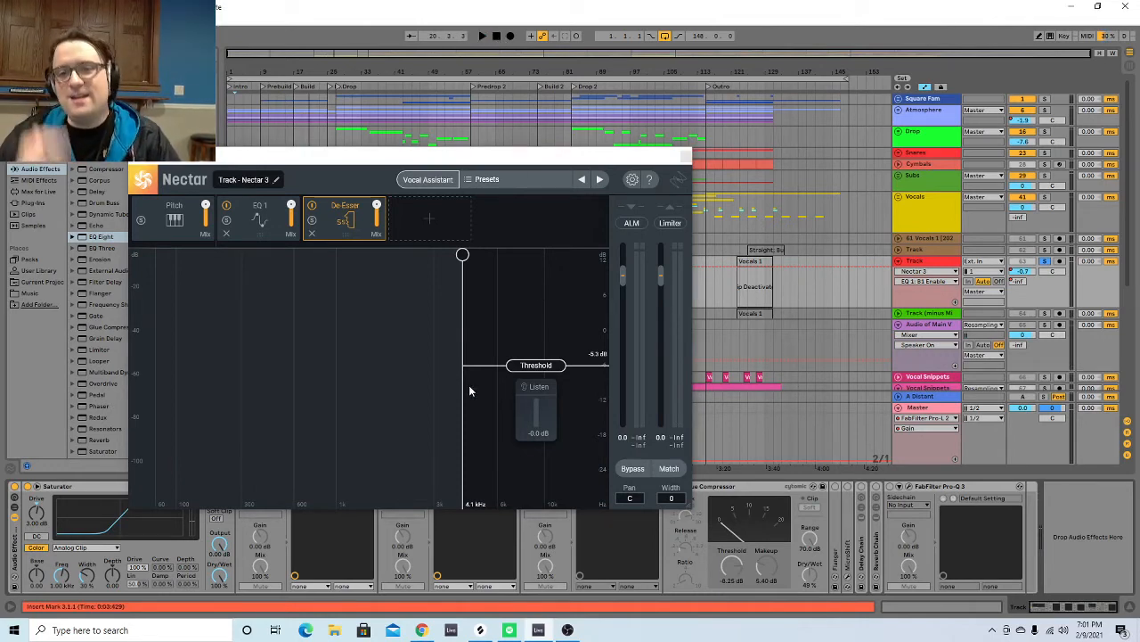
click(686, 158)
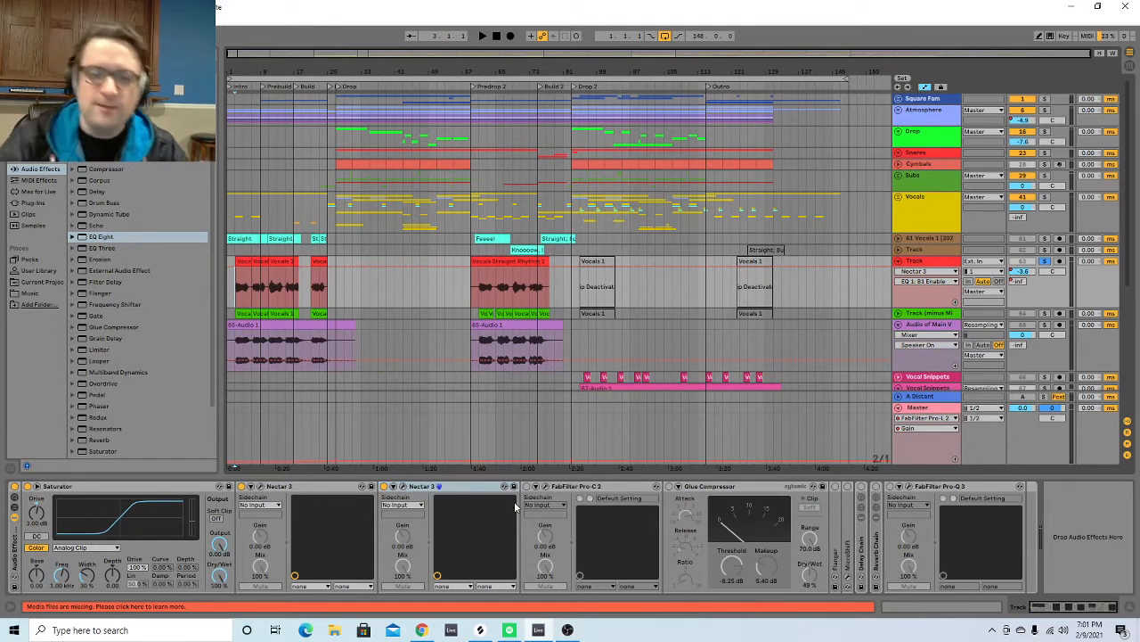
Switch on FabFilter Pro-C 2 and the Glue Compressor, and open the Pro-C 2 plug-in window.
click(576, 502)
click(635, 492)
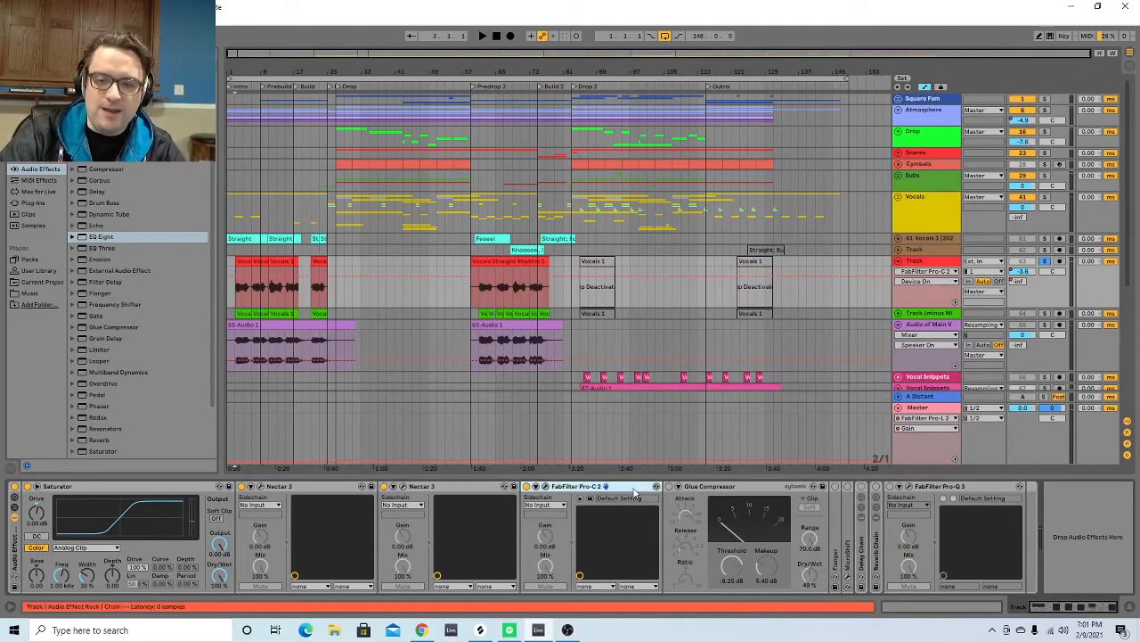
click(697, 492)
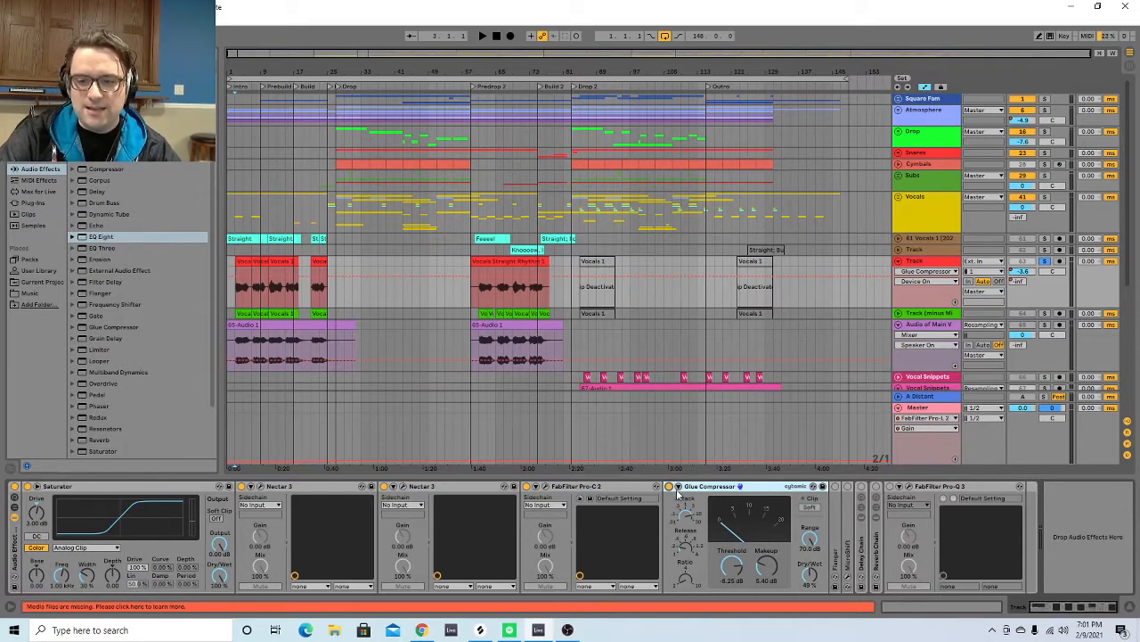
click(544, 487)
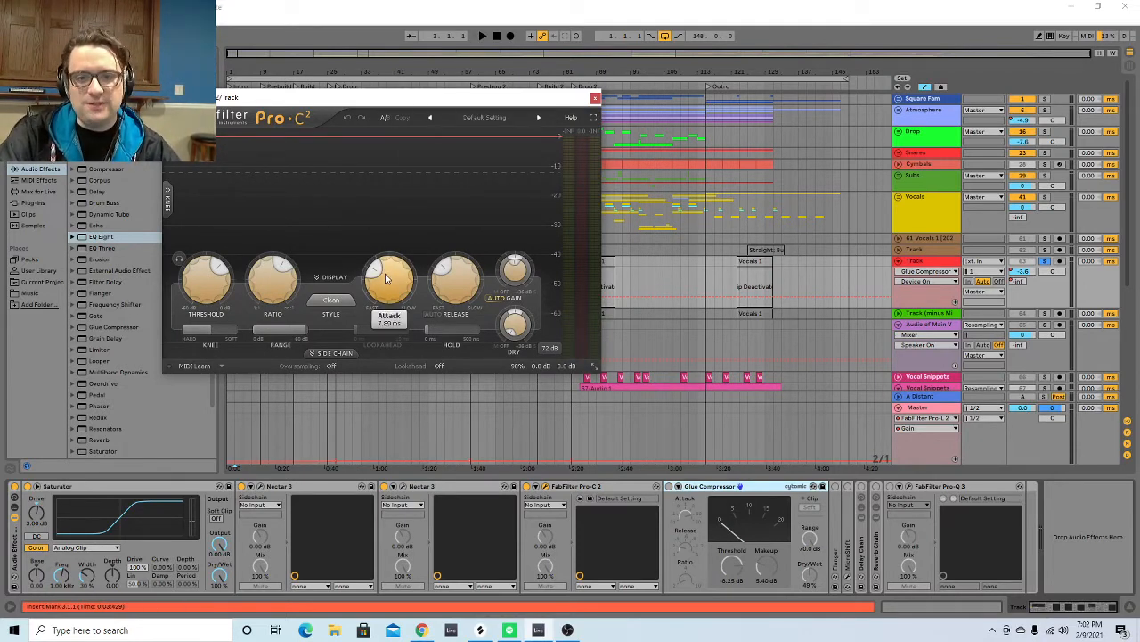
Examine the Pro-C 2 attack, release and ratio, and play the soloed vocal comparing the compressor bypassed and active.
mouse_move(382, 279)
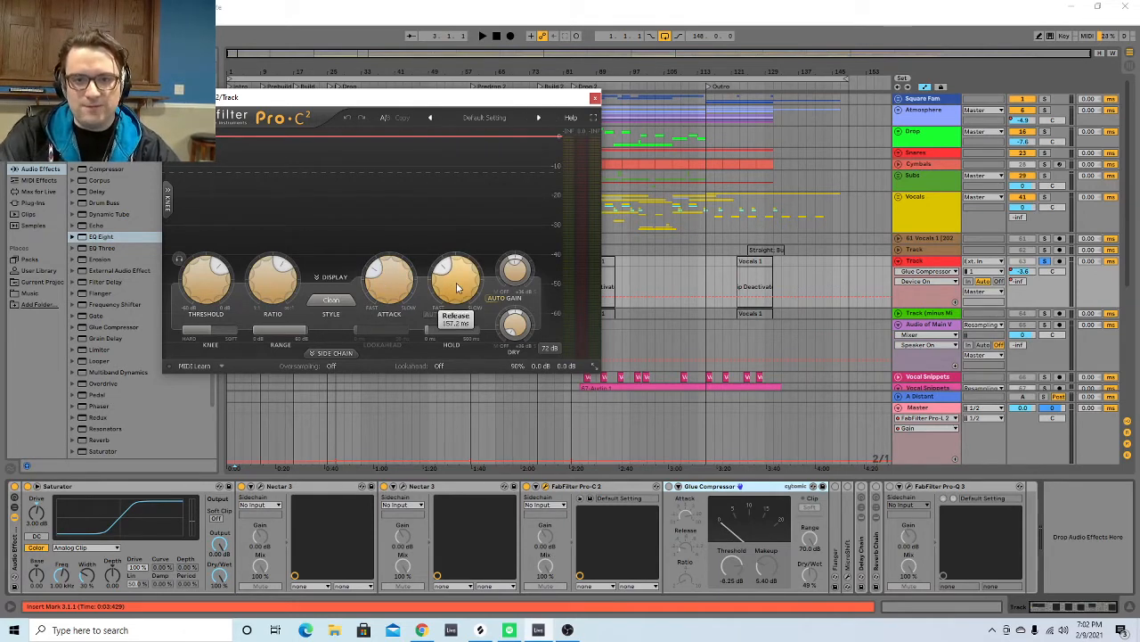
mouse_move(458, 288)
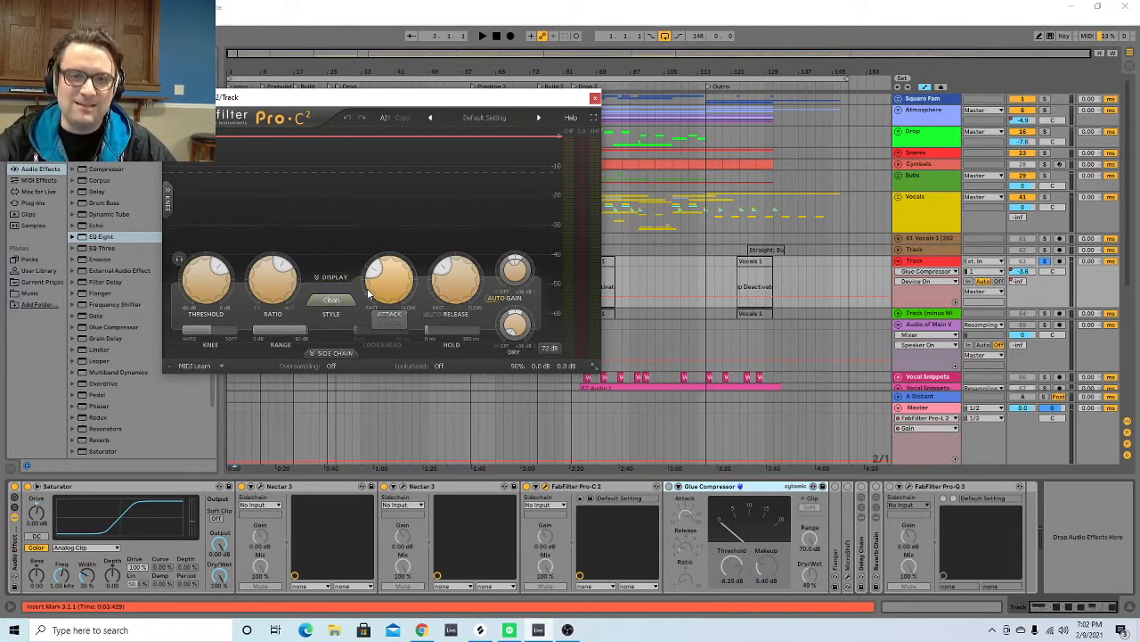
mouse_move(277, 262)
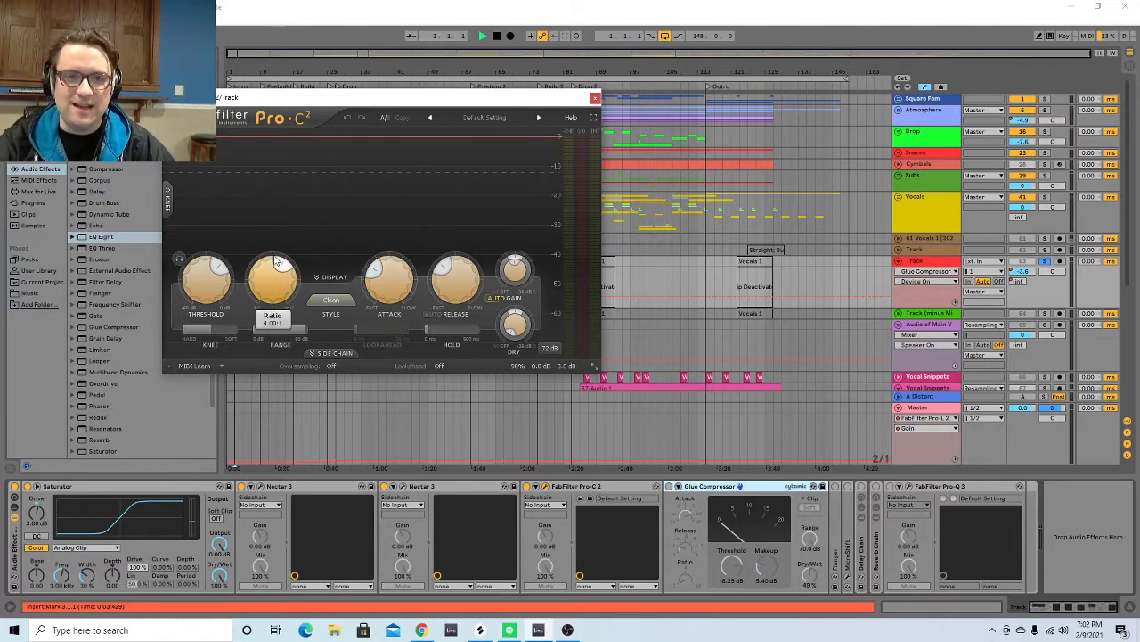
click(528, 487)
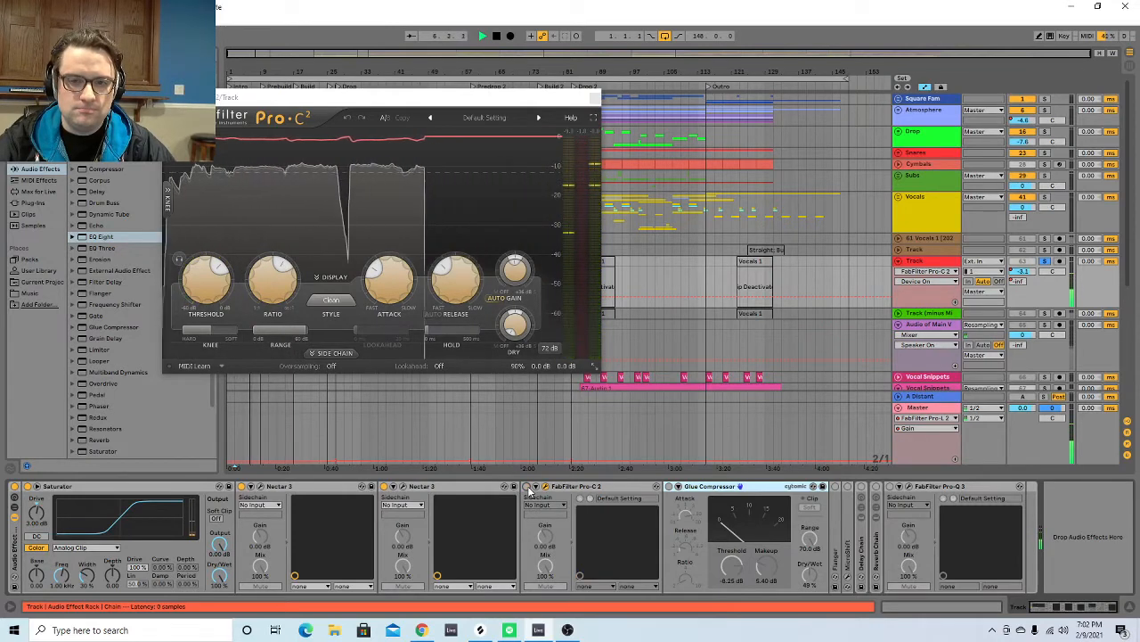
click(527, 487)
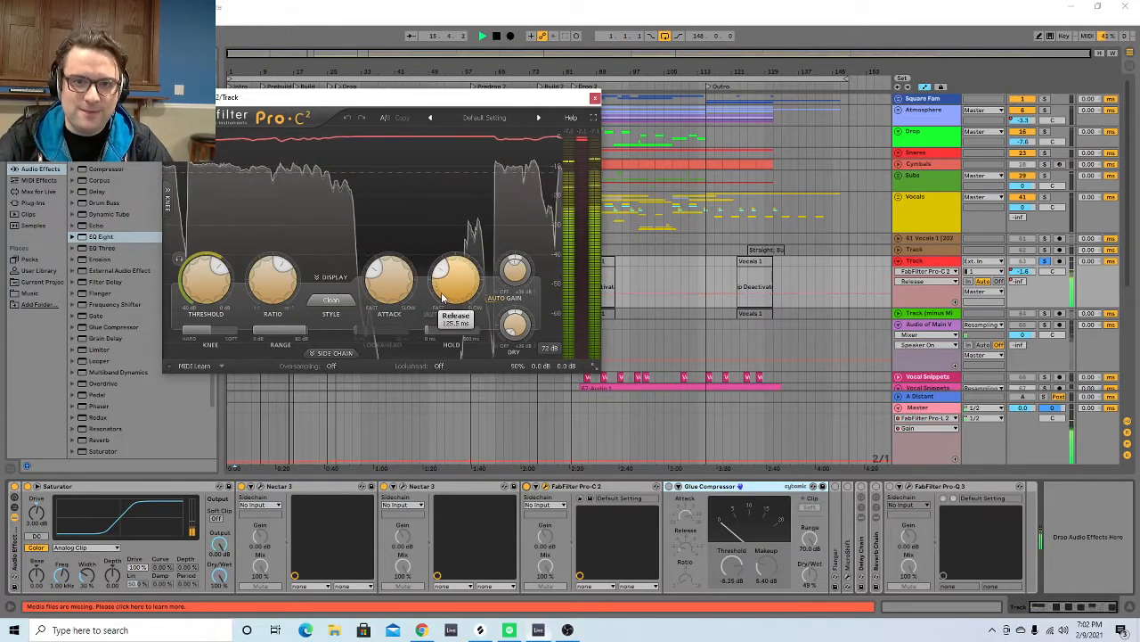
Try a much faster and then a slower Pro-C 2 release during playback, stop, and close the plug-in window.
drag(443, 298, 466, 305)
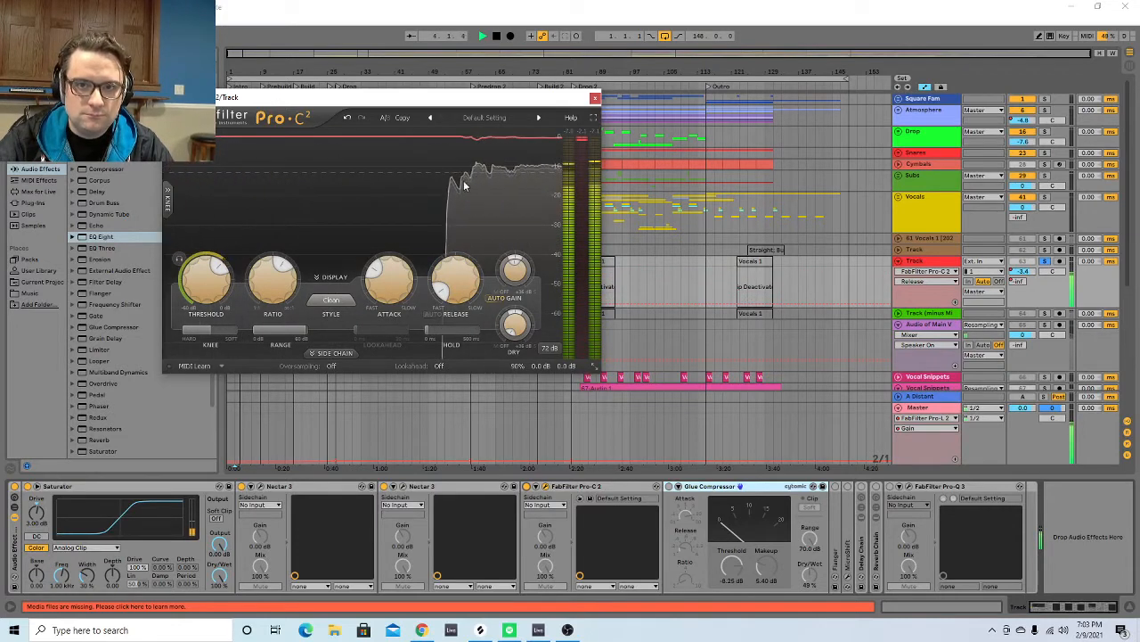
drag(455, 278, 443, 223)
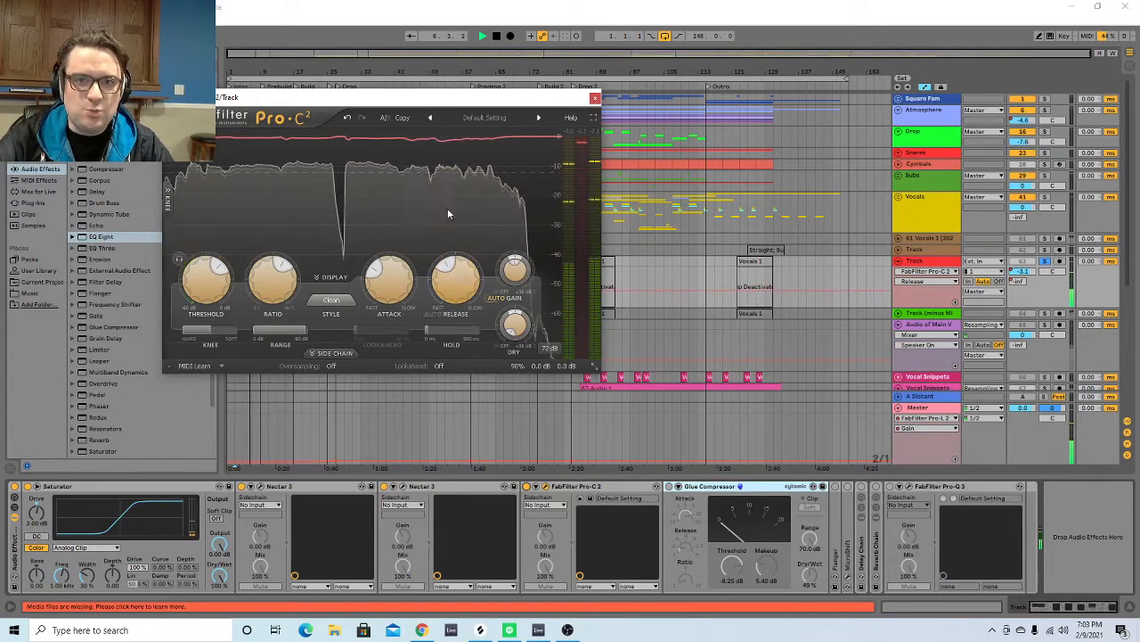
key(space)
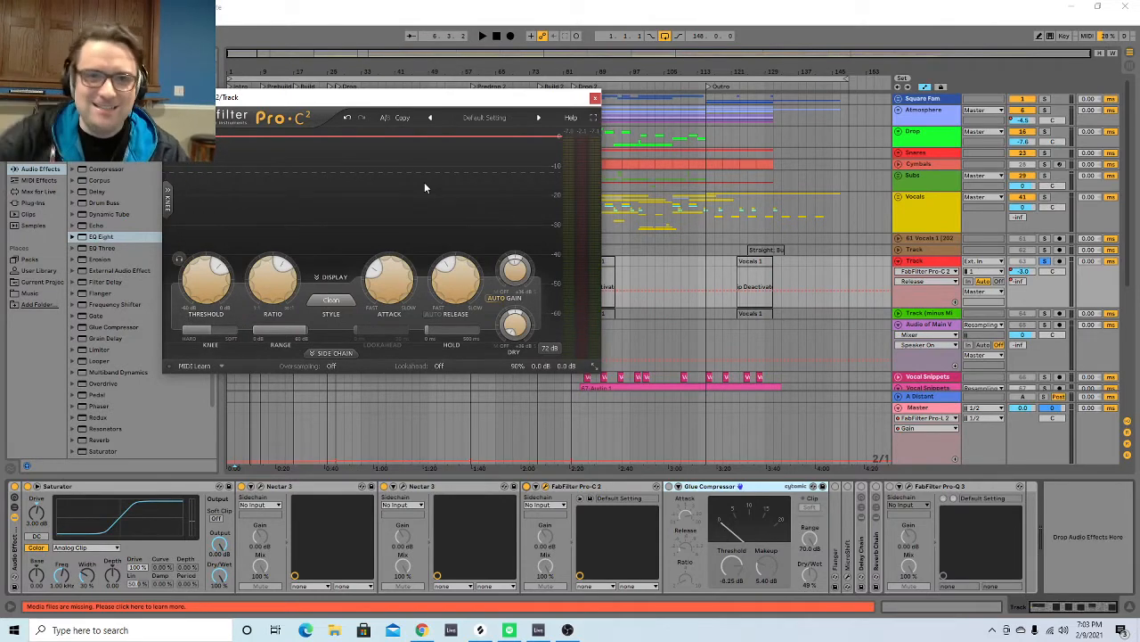
click(656, 487)
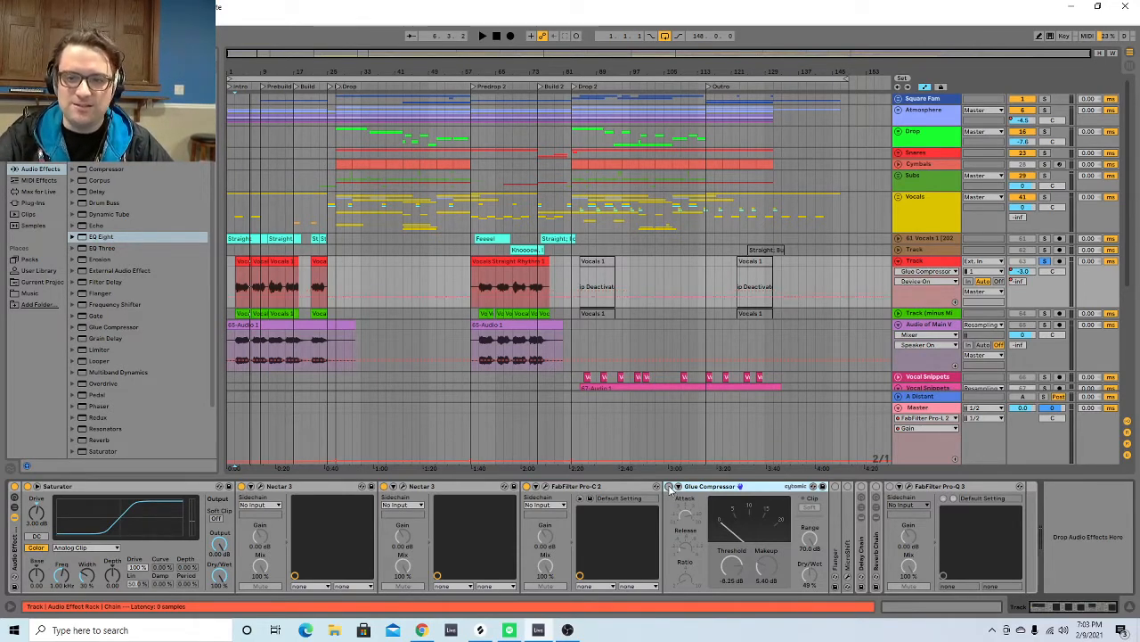
Switch on the Glue Compressor and play the soloed vocal, comparing it bypassed and active.
click(669, 486)
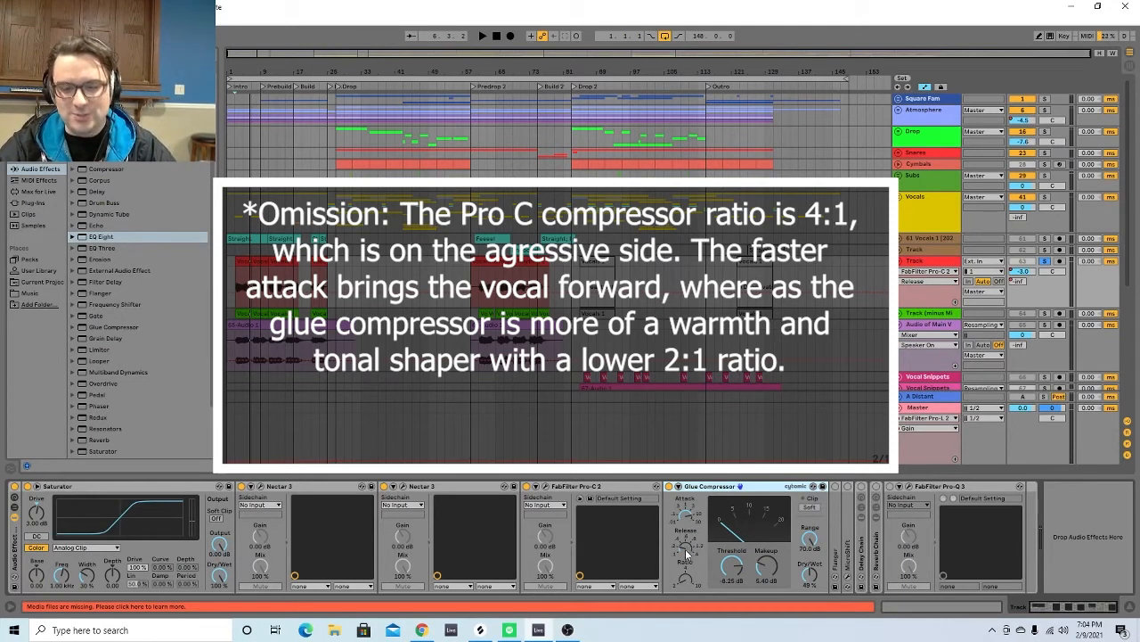
key(space)
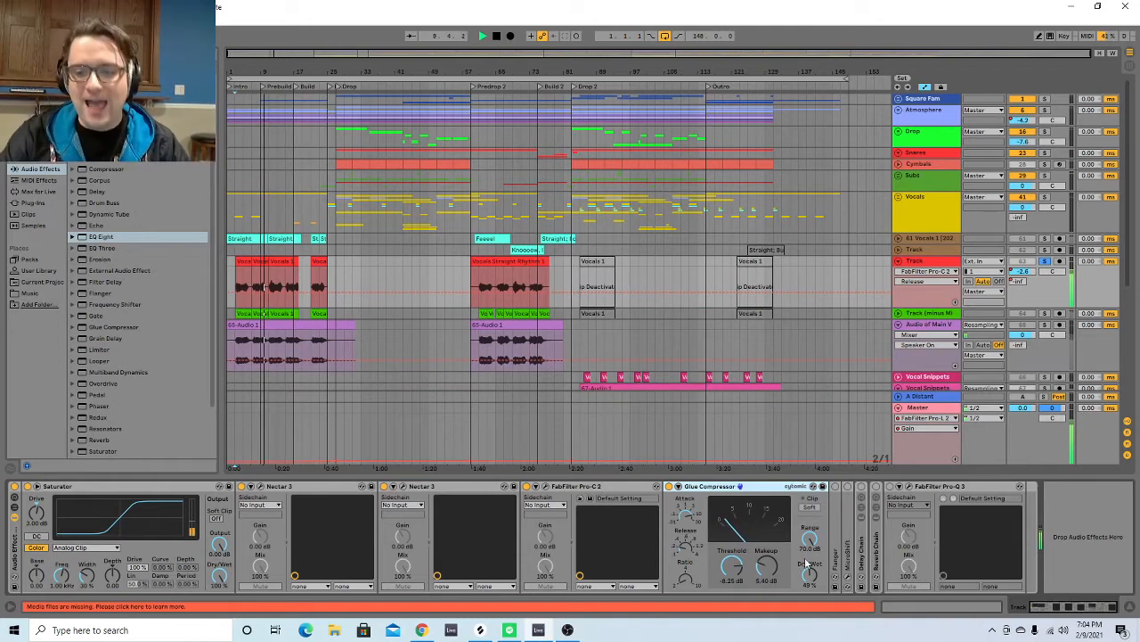
click(669, 487)
click(670, 487)
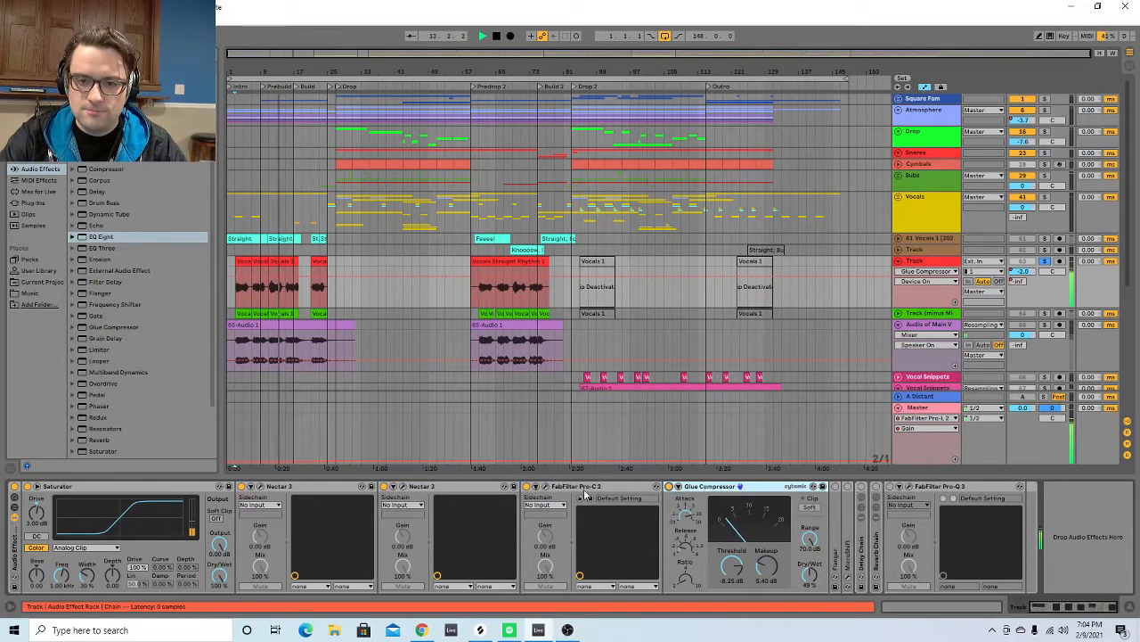
click(669, 487)
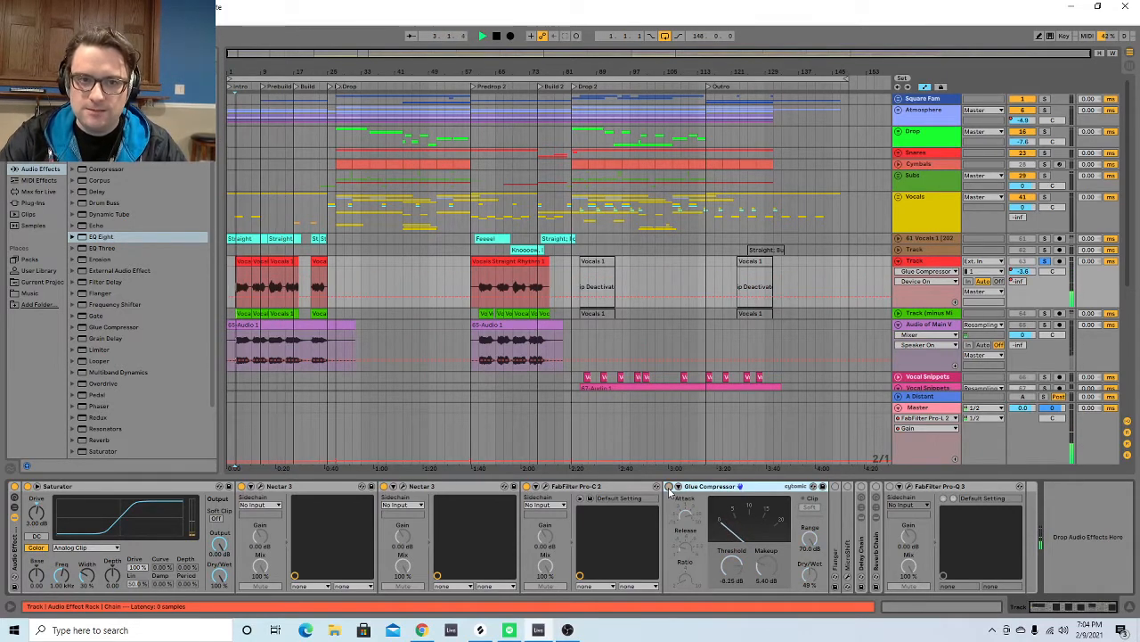
click(669, 488)
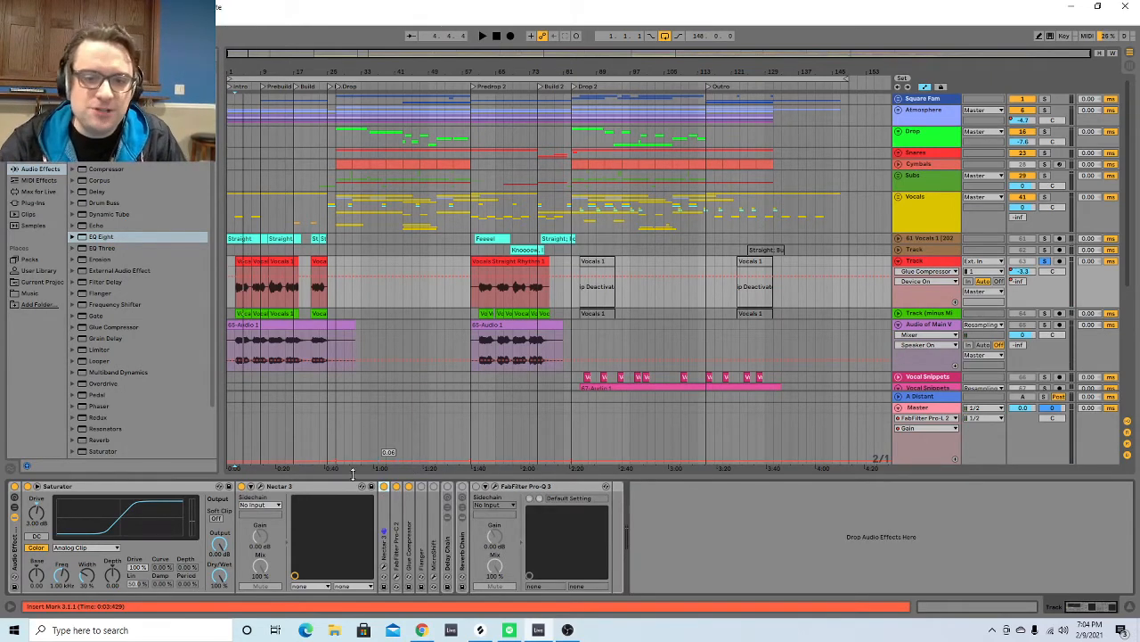
Play the soloed vocal twice, comparing the whole audio effect rack bypassed and active each time.
key(space)
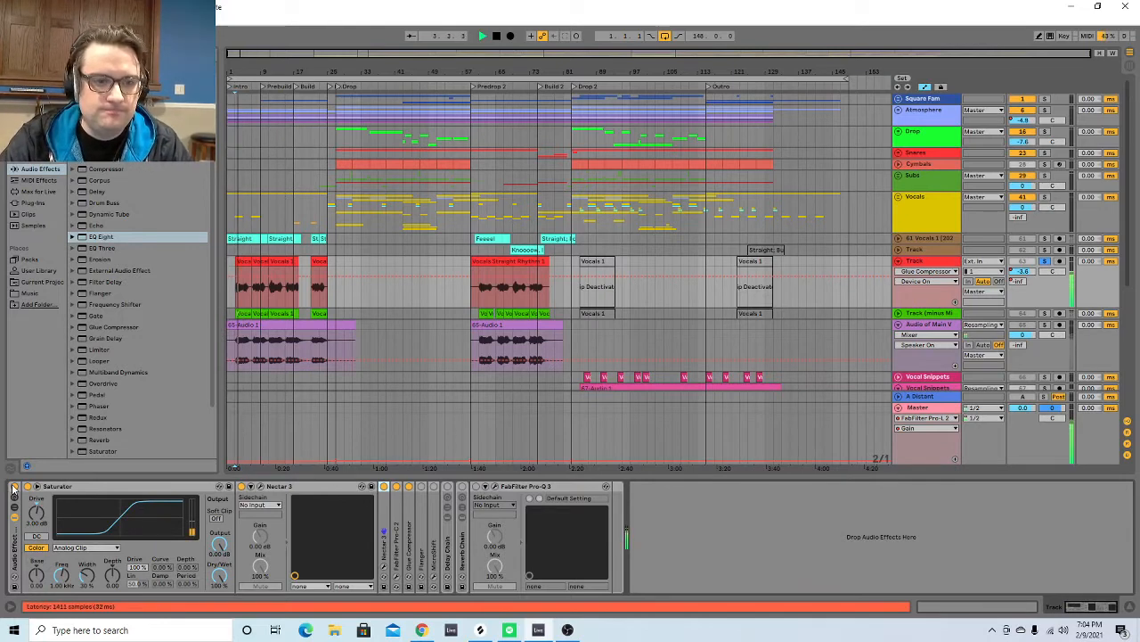
click(14, 487)
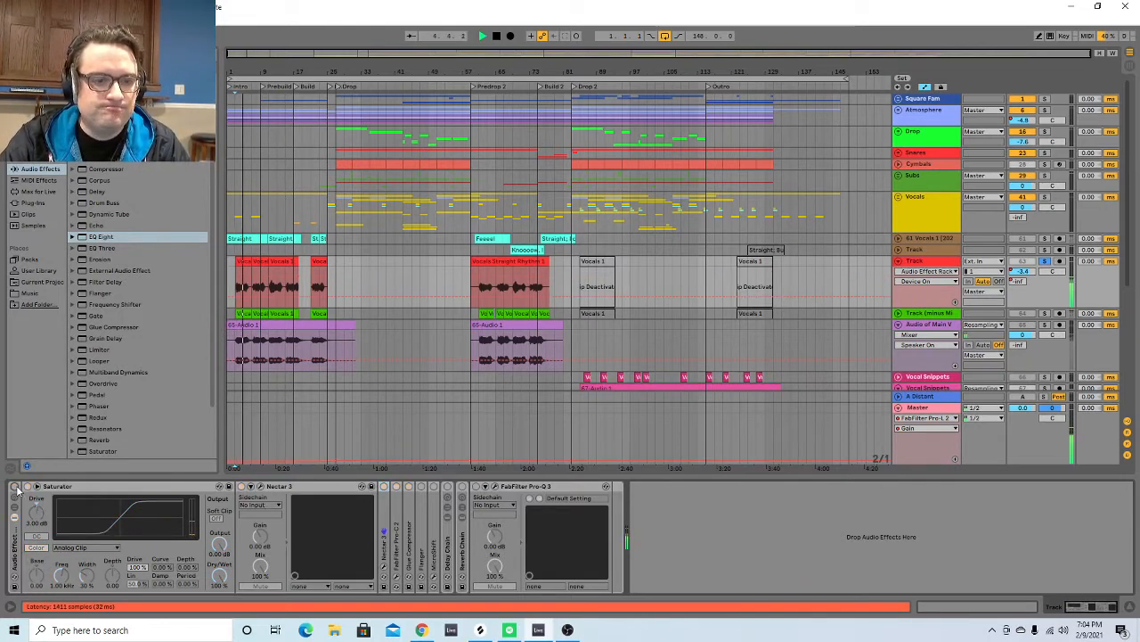
click(14, 487)
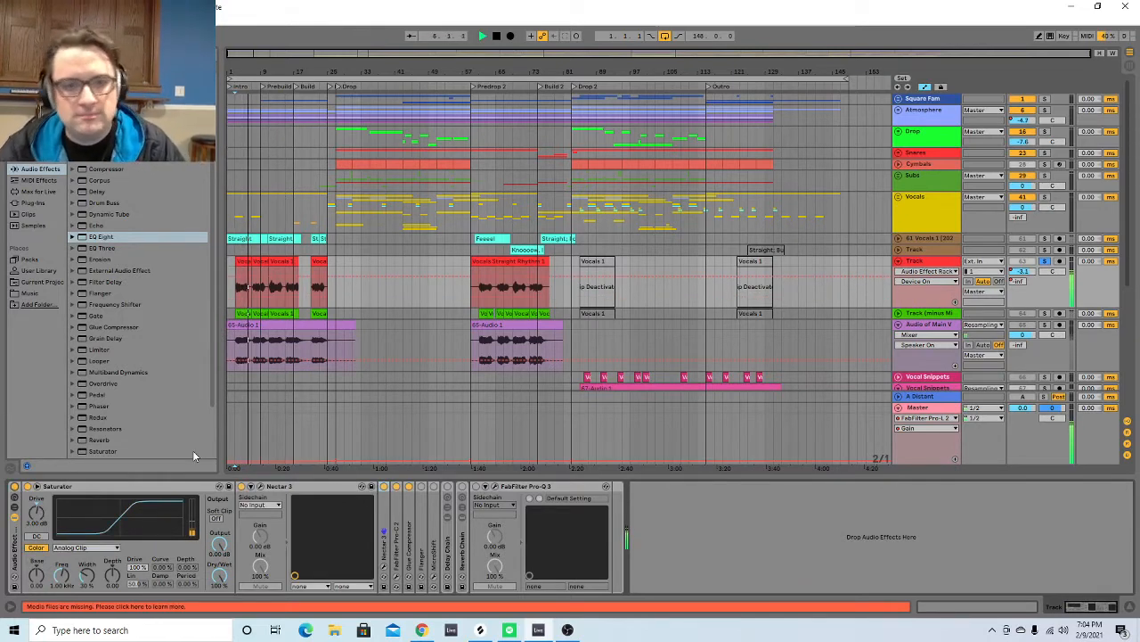
key(space)
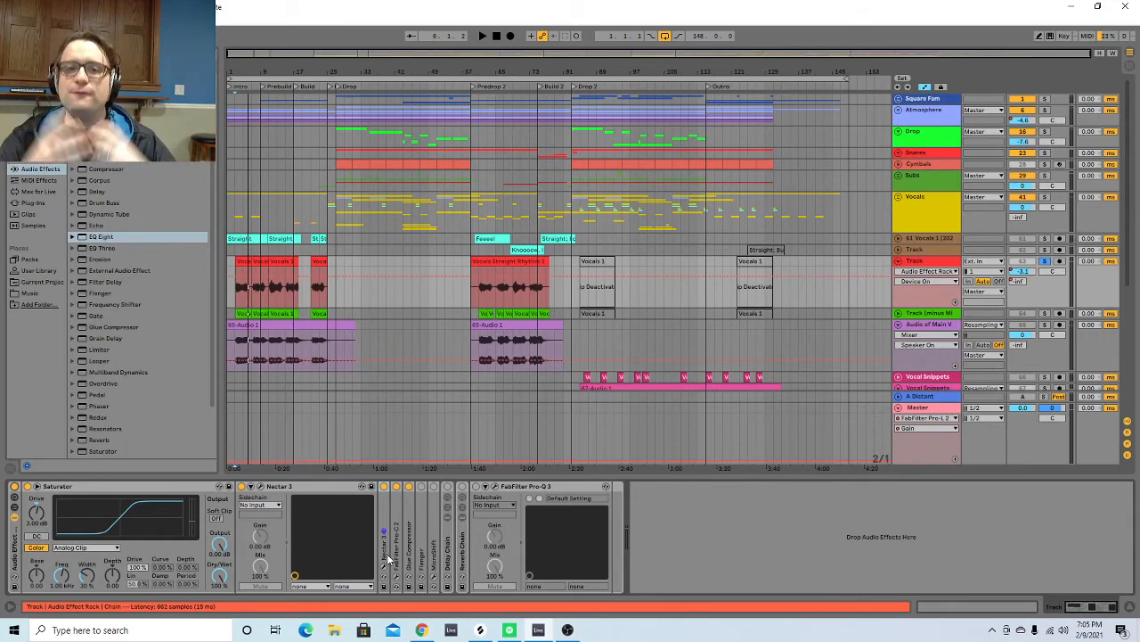
key(space)
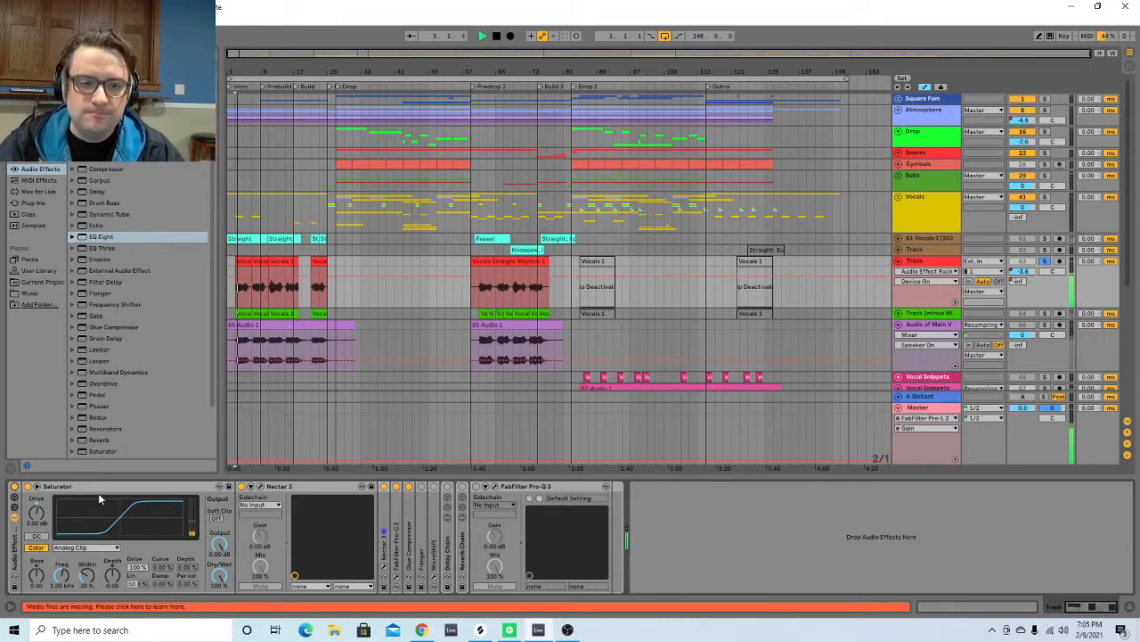
click(15, 488)
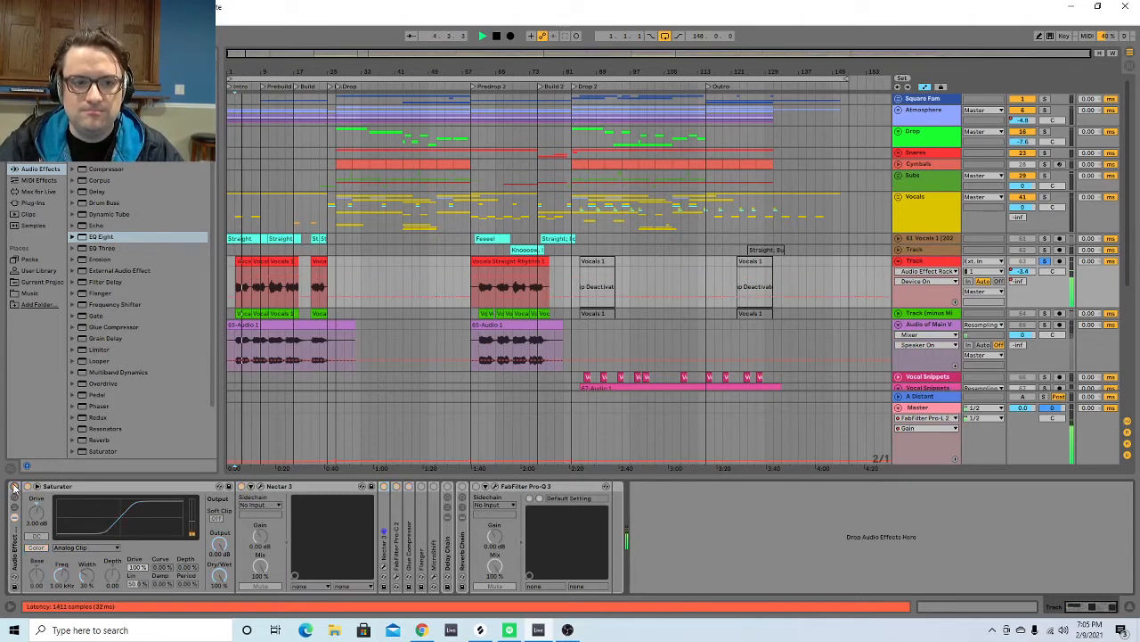
click(15, 487)
key(space)
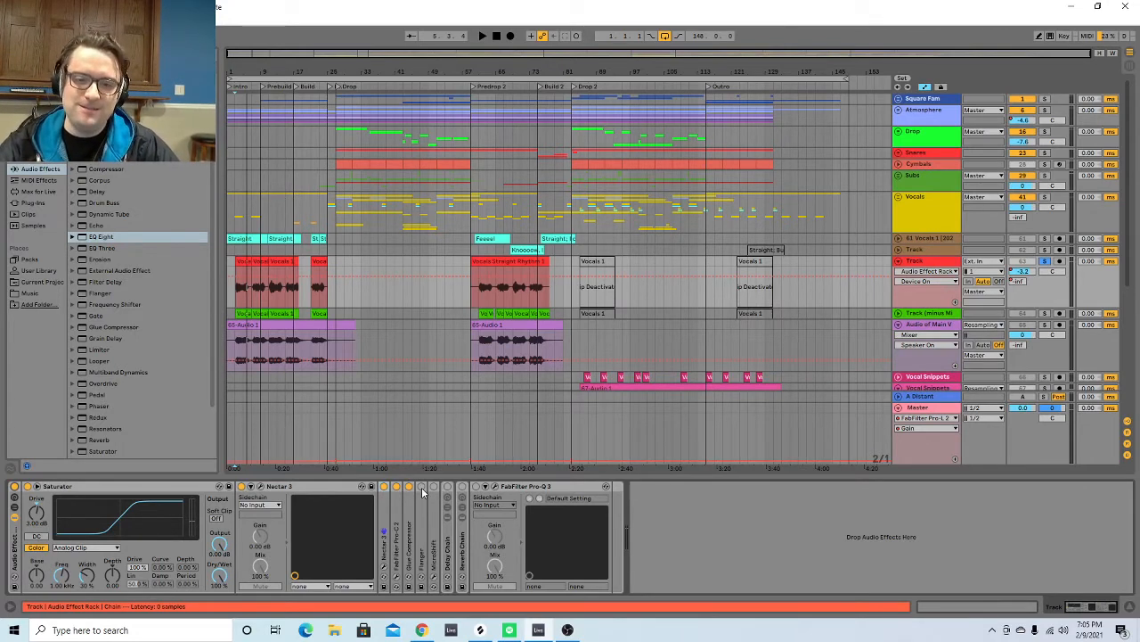
Expand the Flanger, switch it on, audition it on the soloed vocal, and collapse it again.
double_click(421, 486)
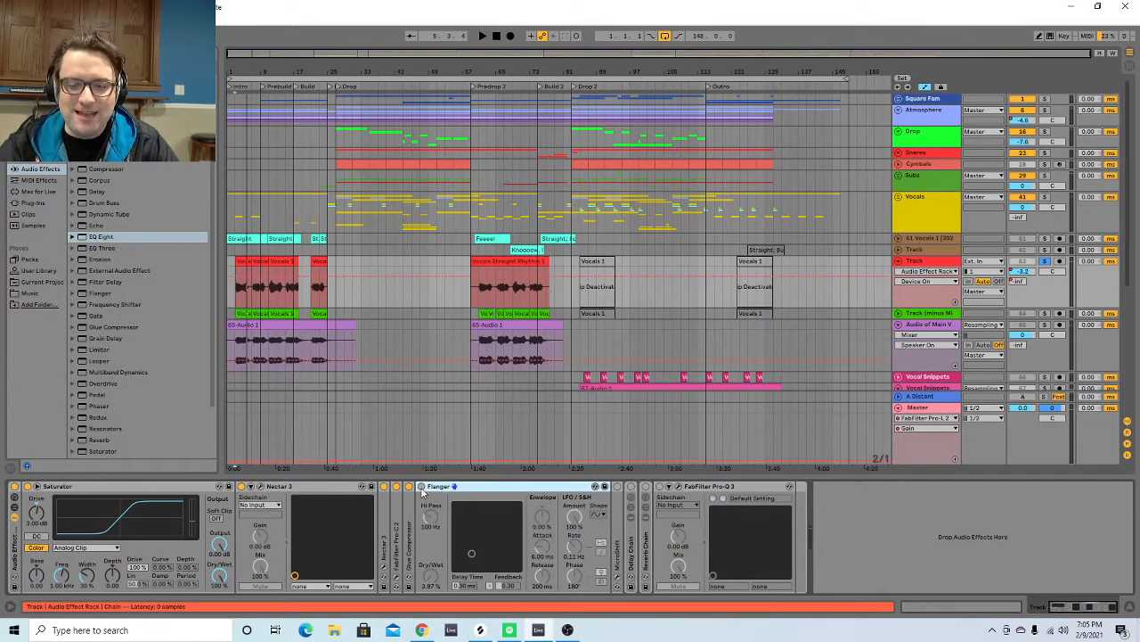
click(424, 492)
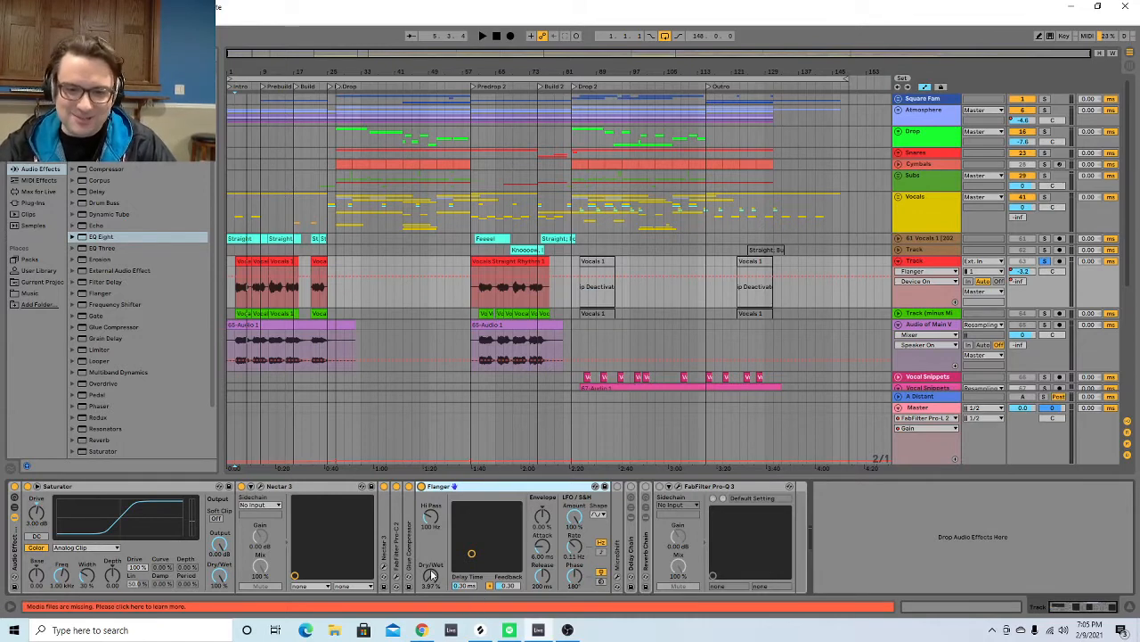
key(space)
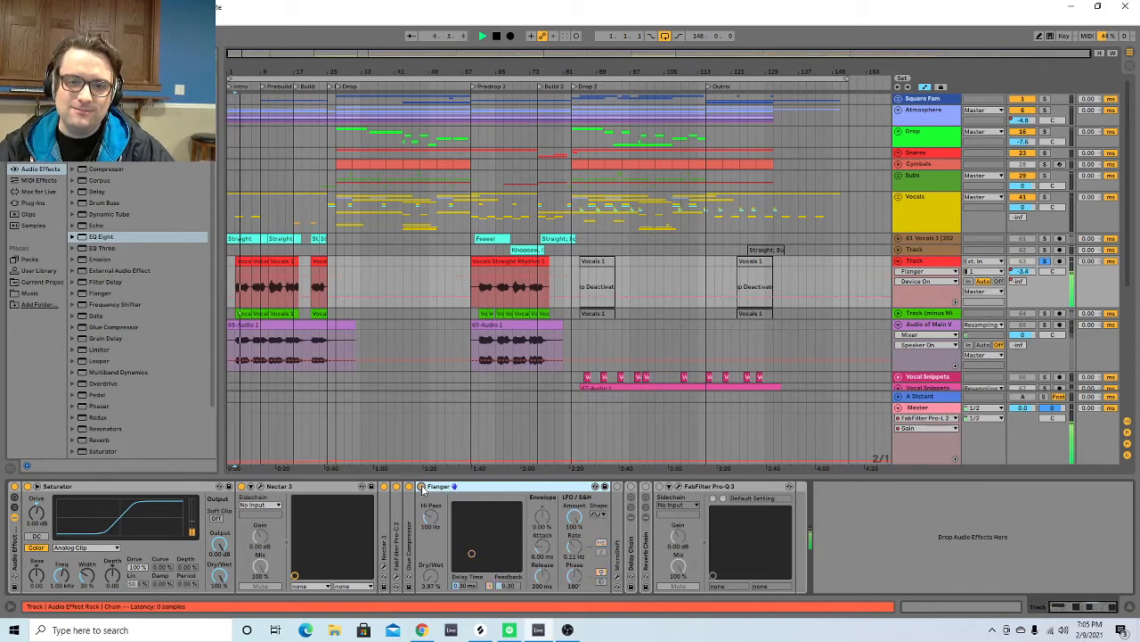
key(space)
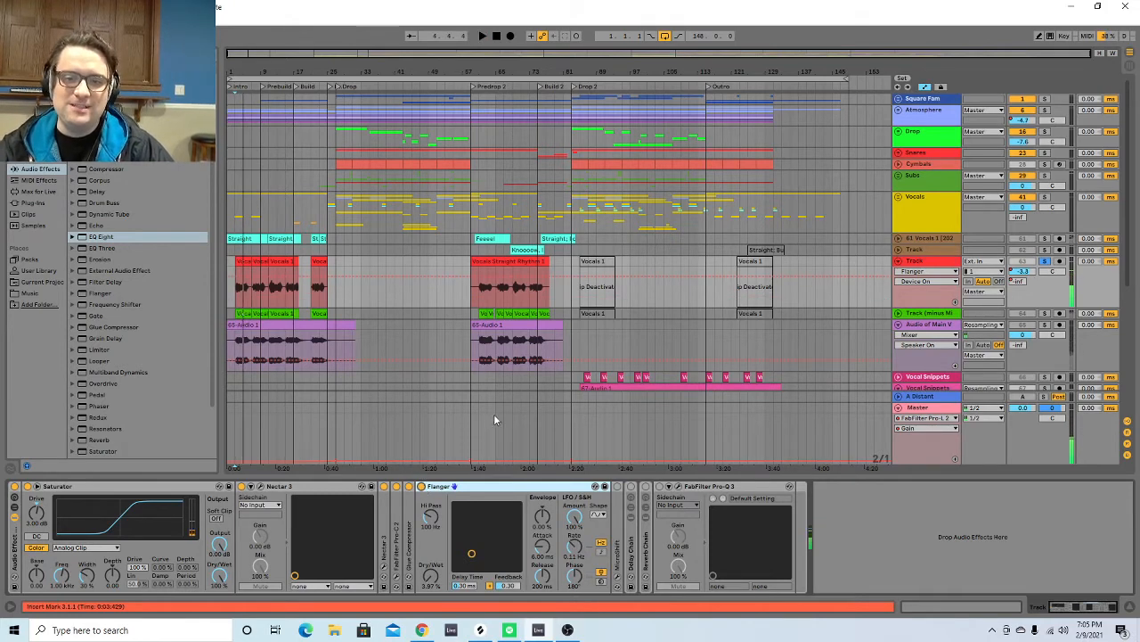
click(540, 489)
key(Delete)
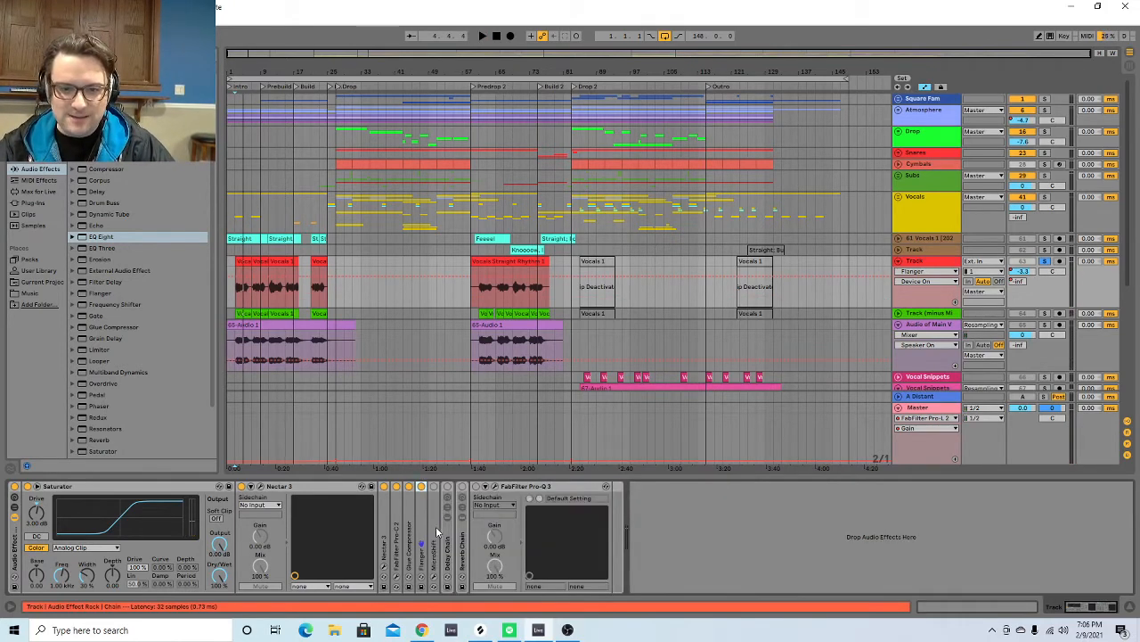
Expand MicroShift, switch it on, play the soloed vocal with its plug-in window open, and close the window.
double_click(434, 526)
click(456, 488)
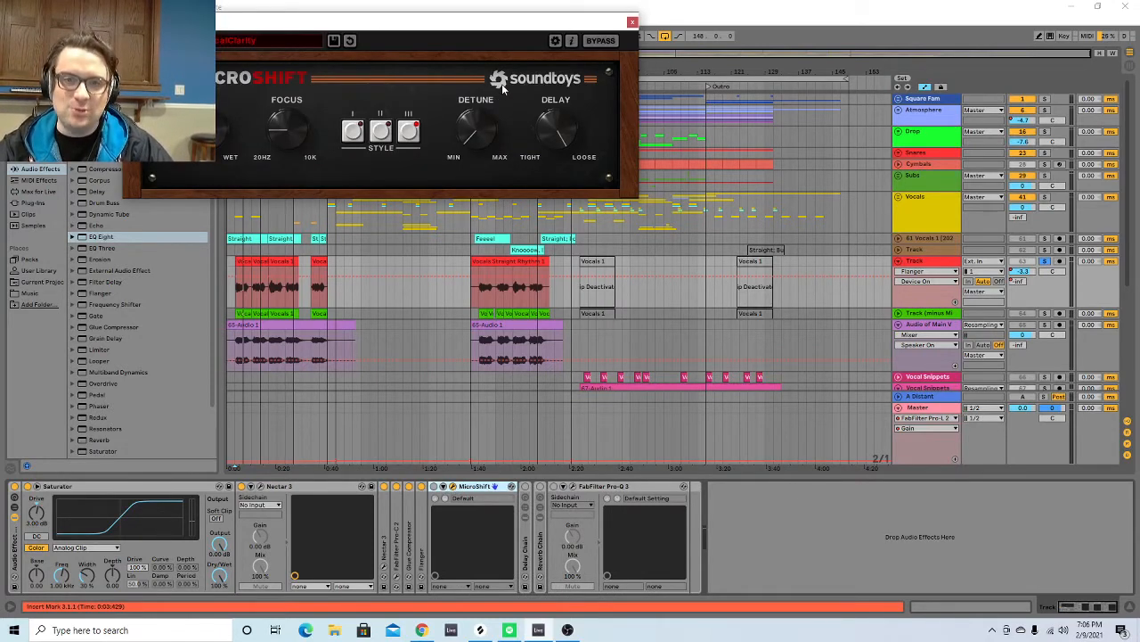
click(437, 493)
key(space)
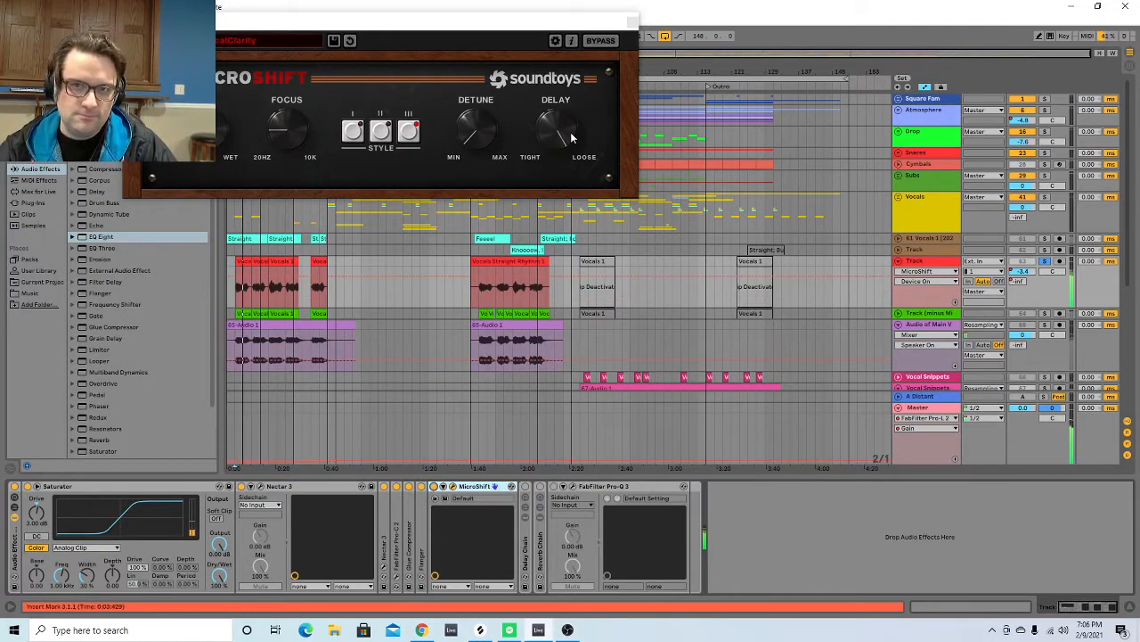
click(632, 20)
key(space)
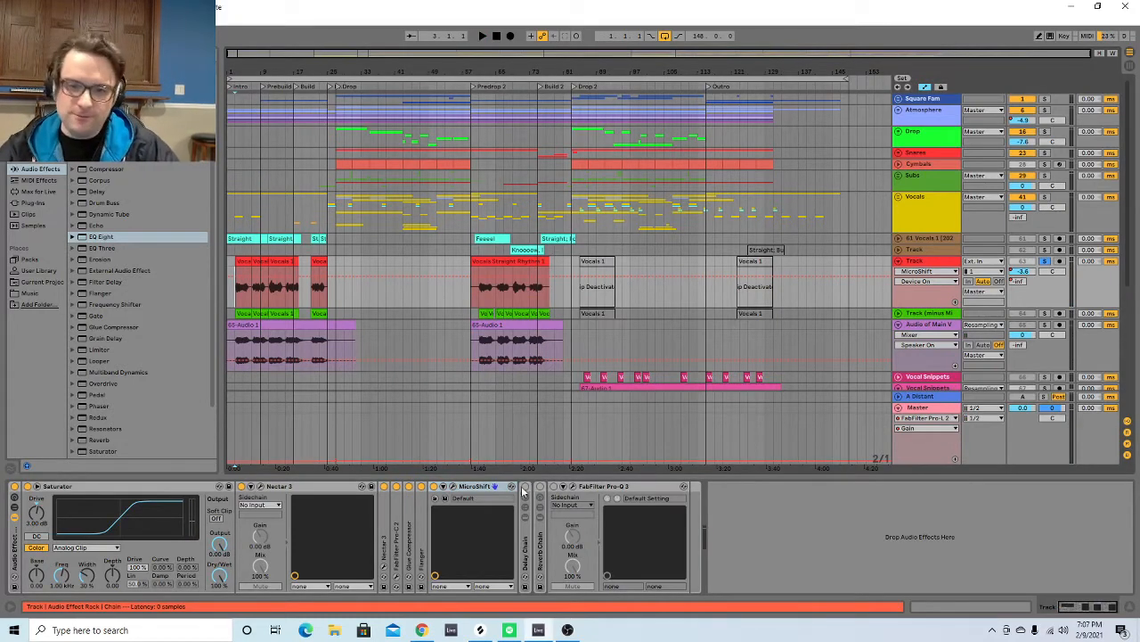
Unsolo the vocal track and play it within the full mix from its first clip.
click(252, 296)
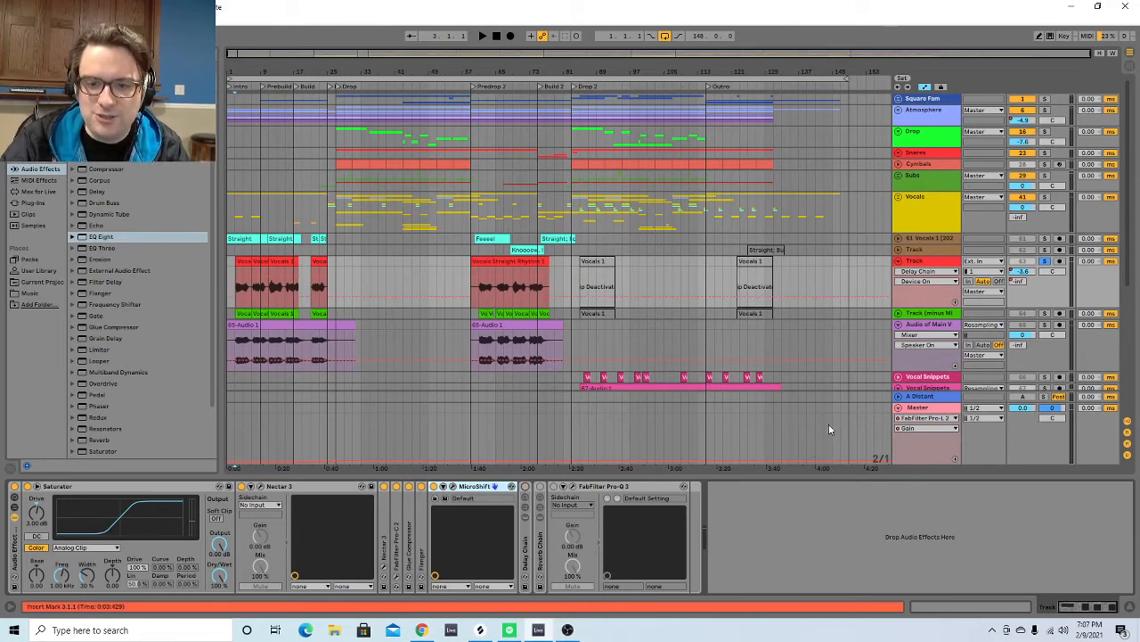
key(space)
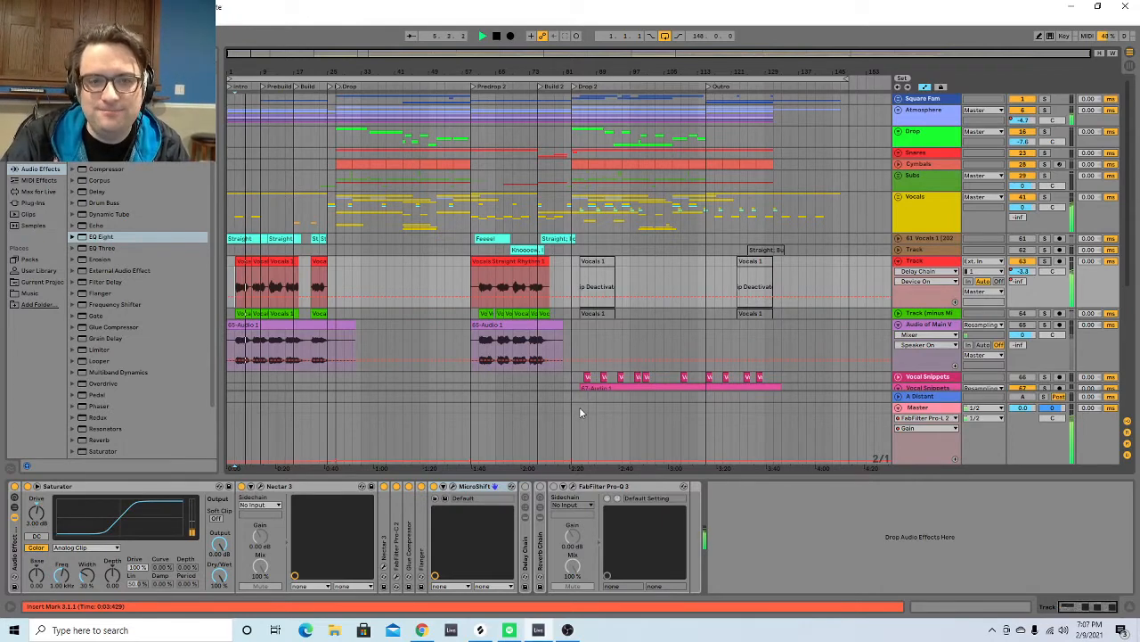
key(space)
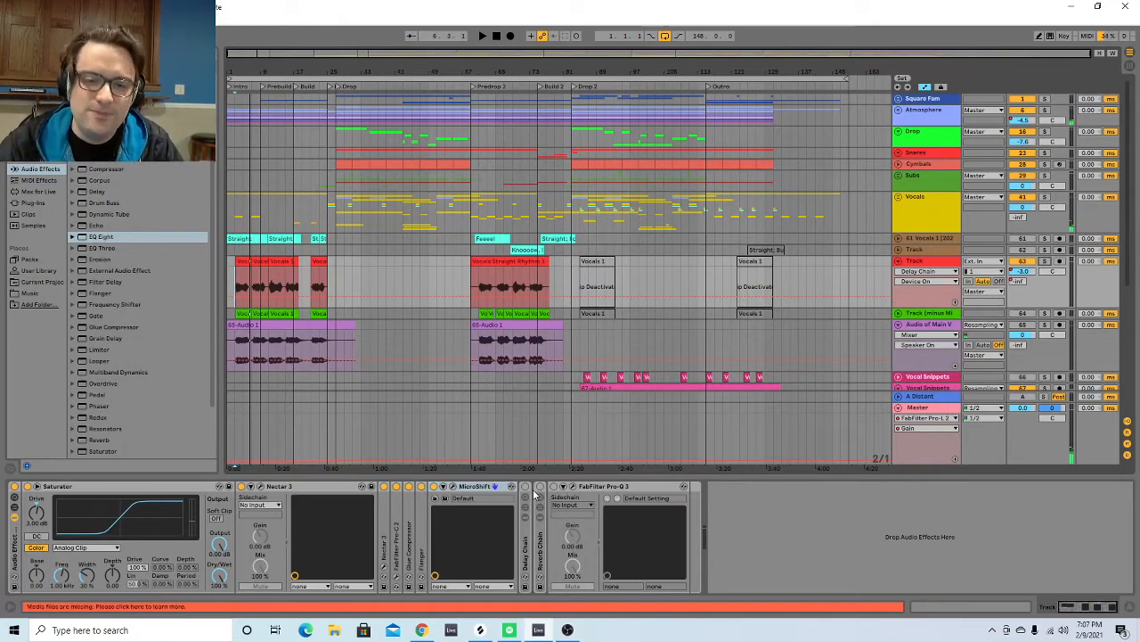
Switch on the Delay Chain with the Reverb Chain off, expand the Delay Chain, and play the vocal in the mix.
click(525, 488)
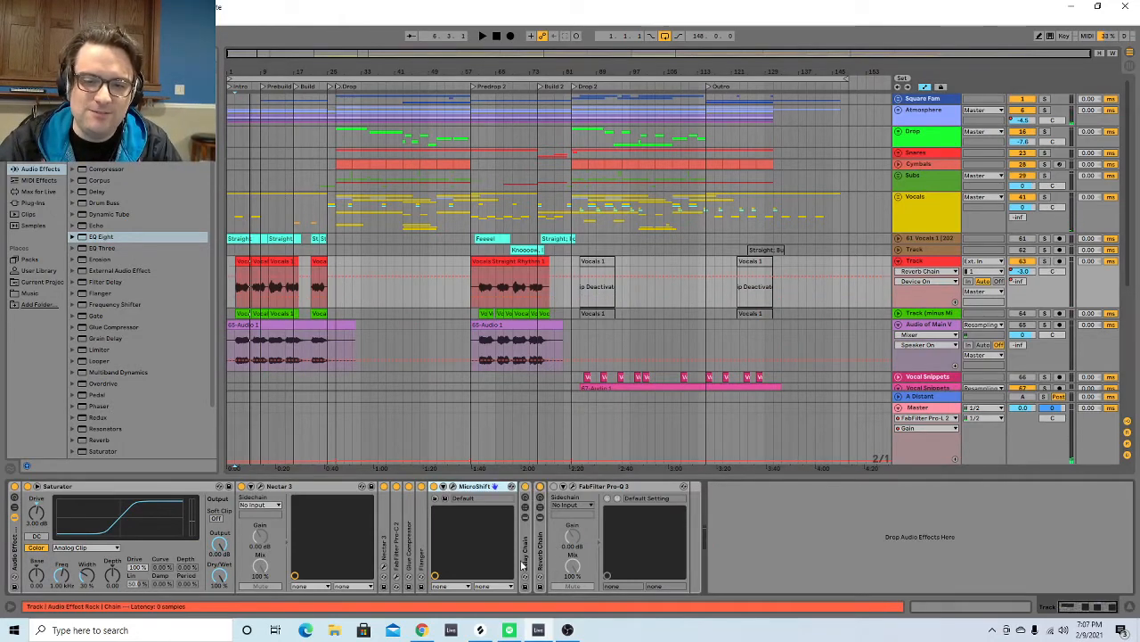
click(540, 488)
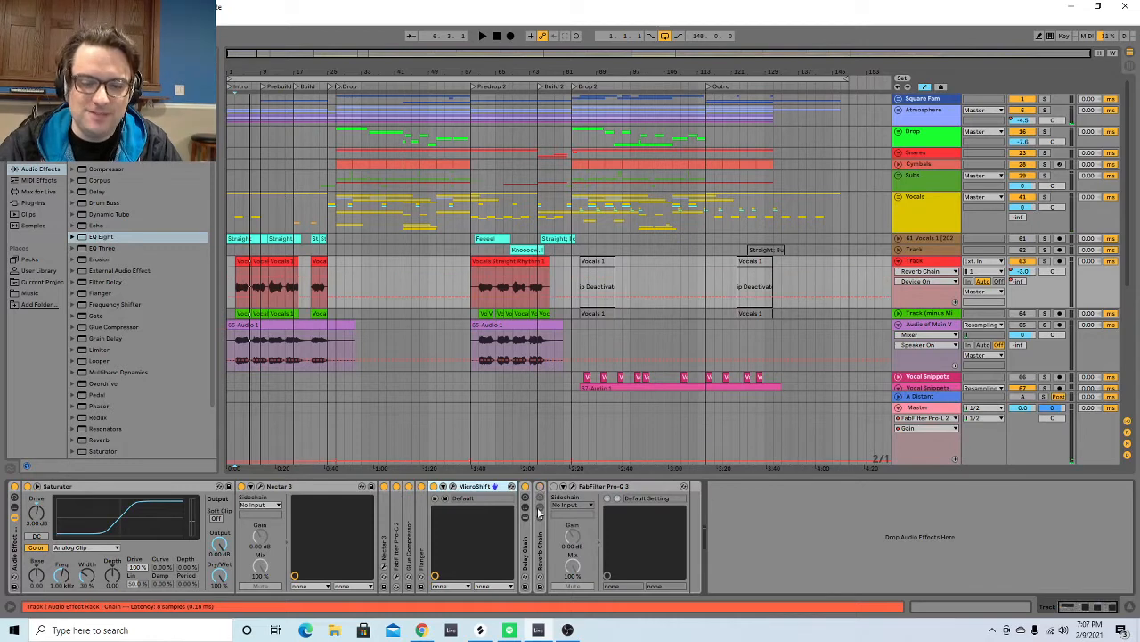
click(524, 558)
double_click(524, 557)
key(space)
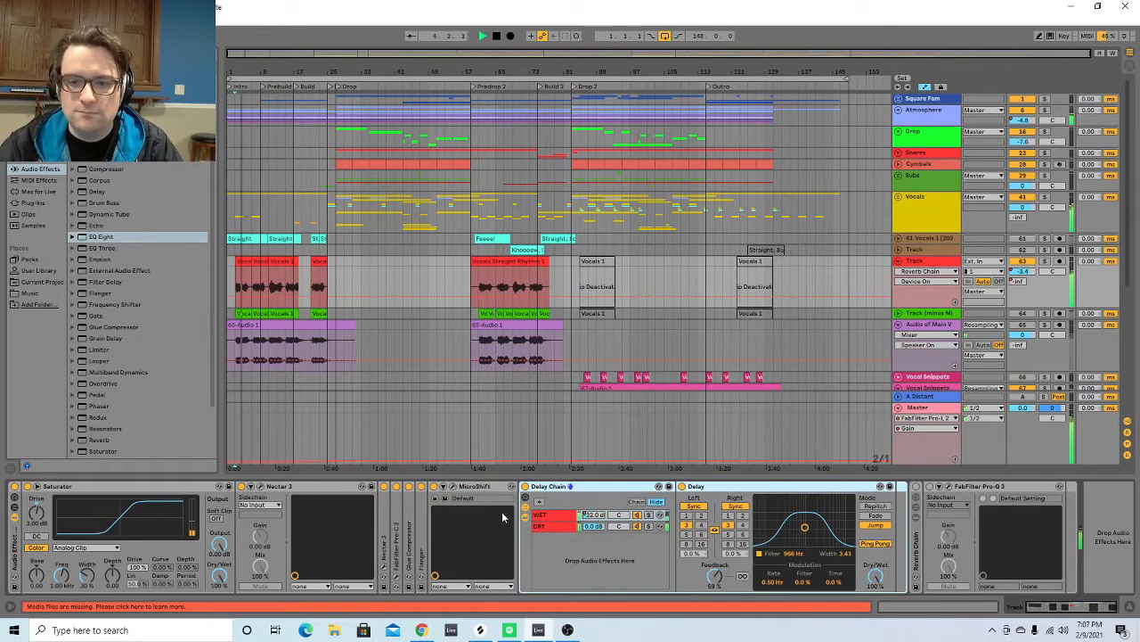
Show the vocal track's automation for the Delay Chain's WET mixer chain volume in the arrangement.
click(927, 271)
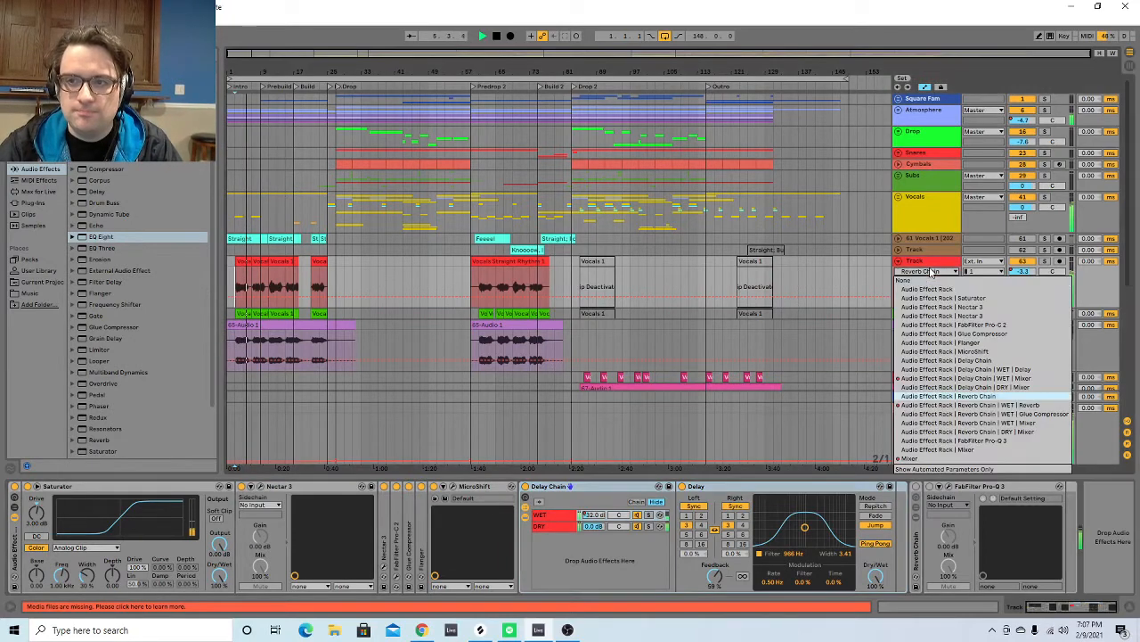
click(925, 379)
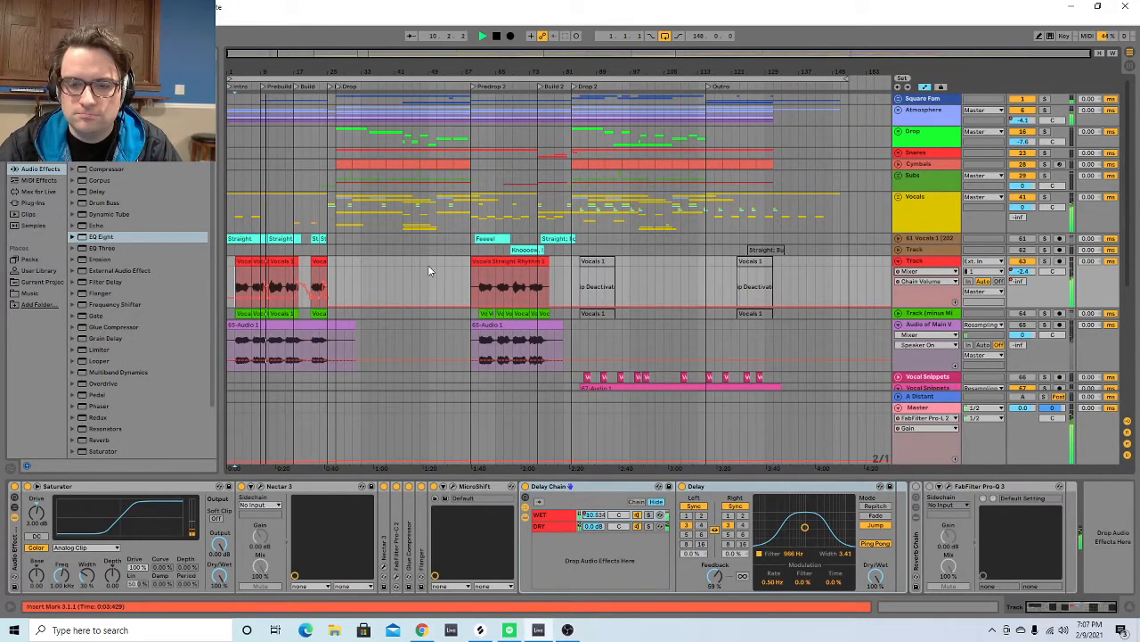
mouse_move(255, 73)
mouse_down()
mouse_move(255, 120)
mouse_move(255, 73)
mouse_up()
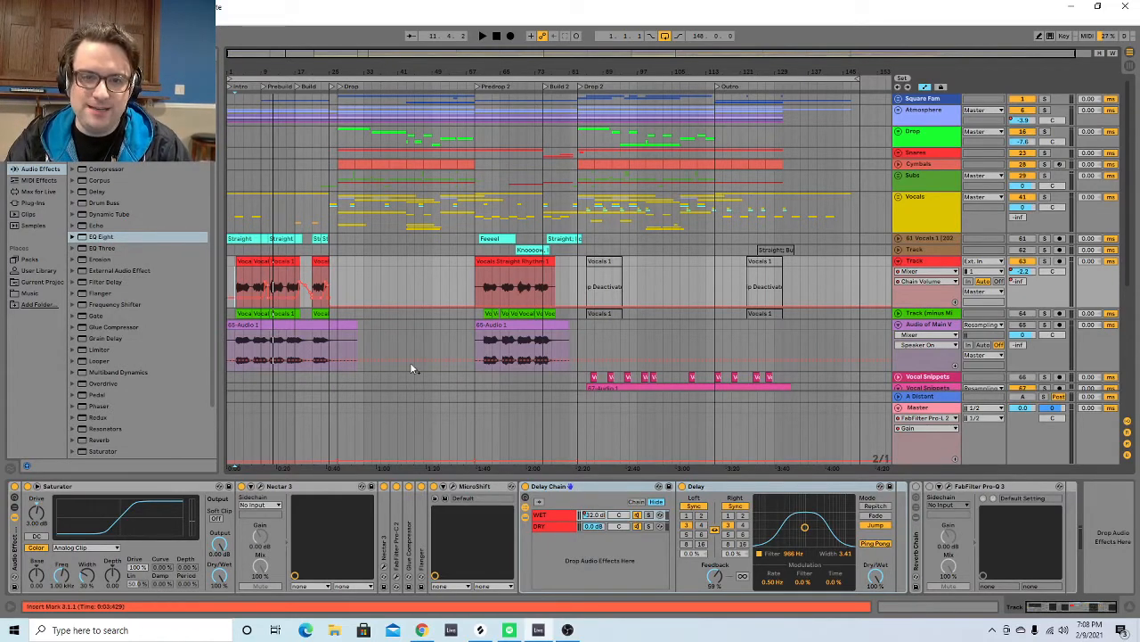
Examine the delay's WET volume automation up close around the Prebuild and play that part of the vocal in the mix.
click(257, 265)
drag(271, 72, 260, 125)
drag(252, 74, 308, 63)
click(287, 288)
key(space)
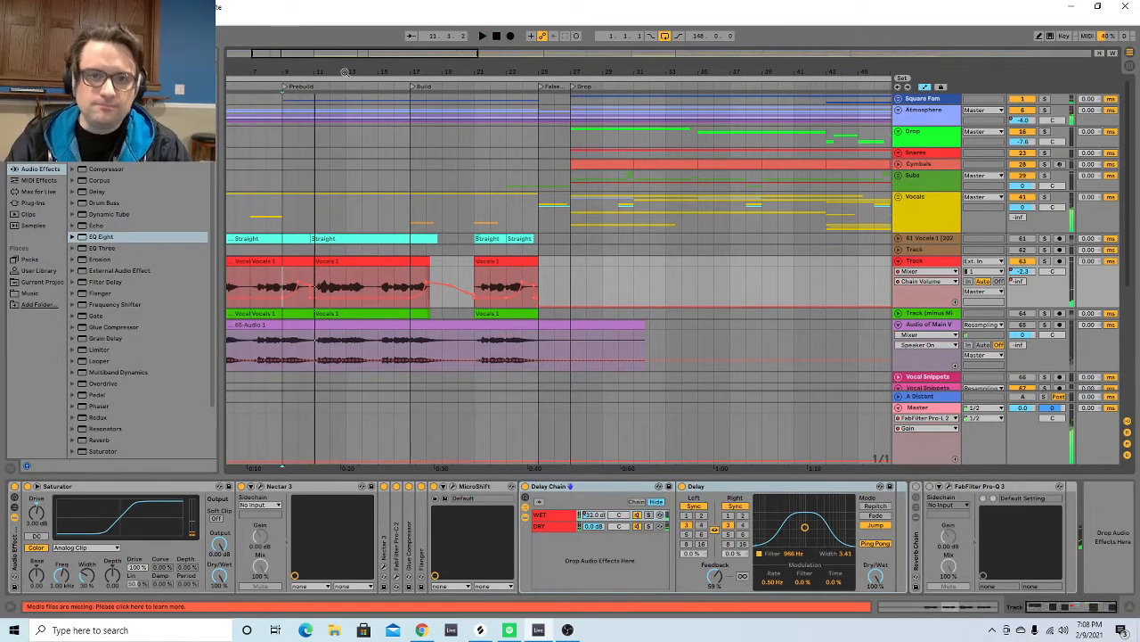
drag(345, 73, 343, 53)
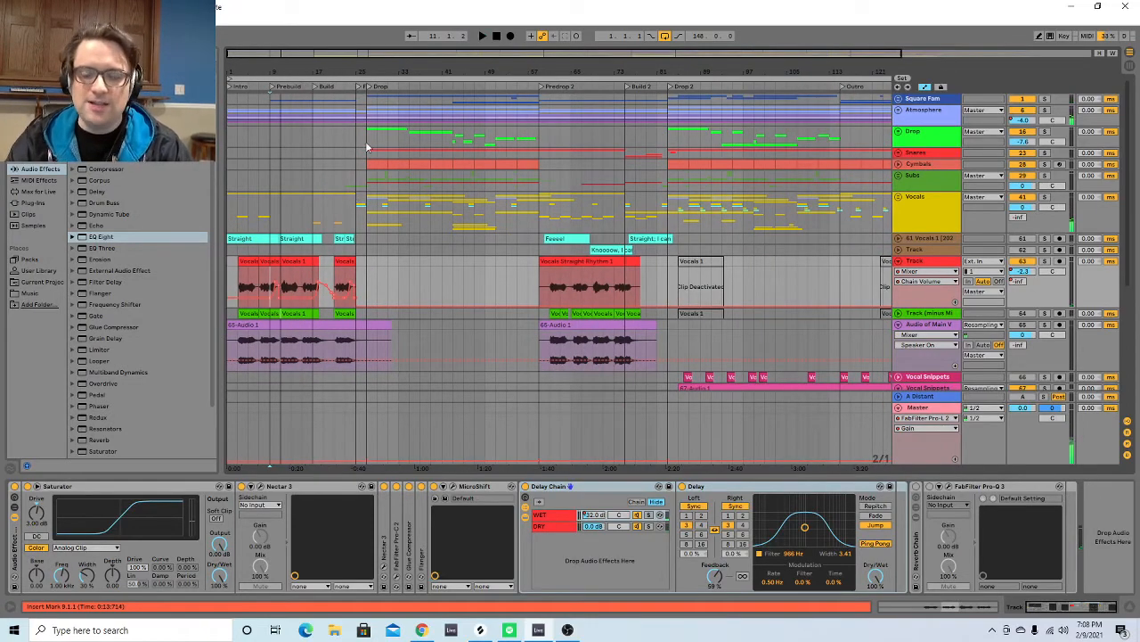
Switch on and expand the Reverb Chain, with the Delay Chain collapsed, and play the mix from the first vocal clip.
click(239, 279)
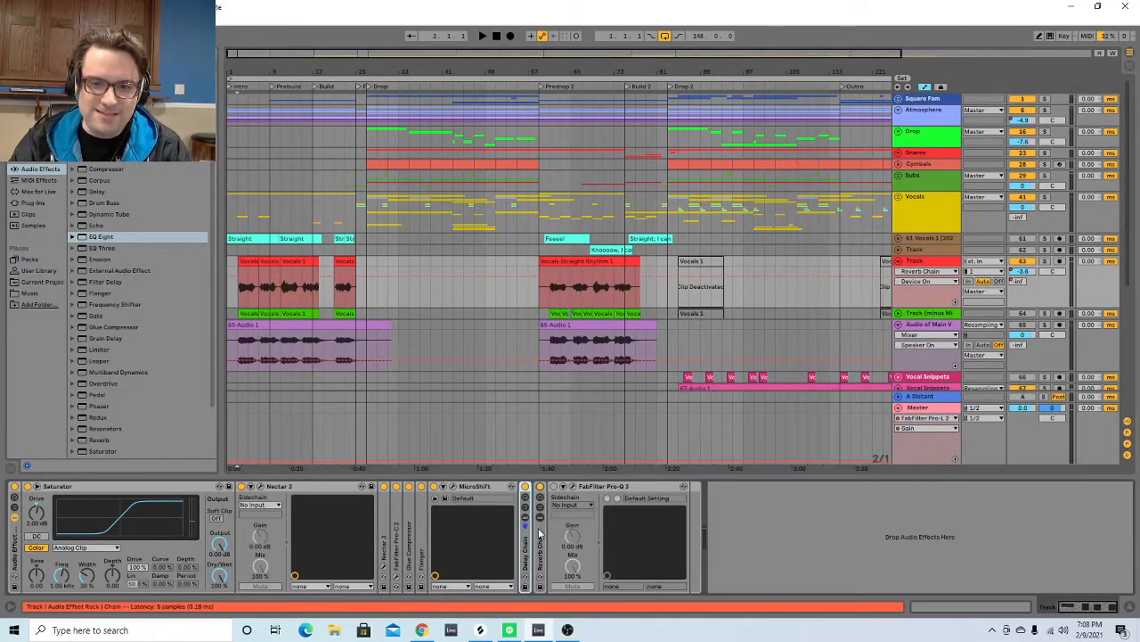
double_click(540, 538)
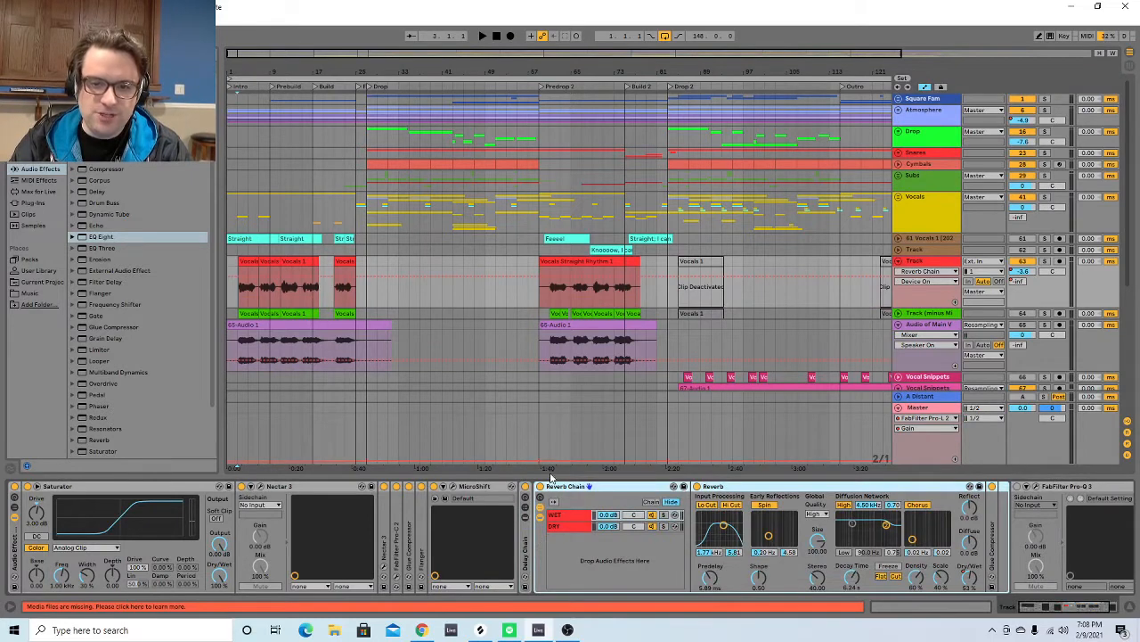
key(space)
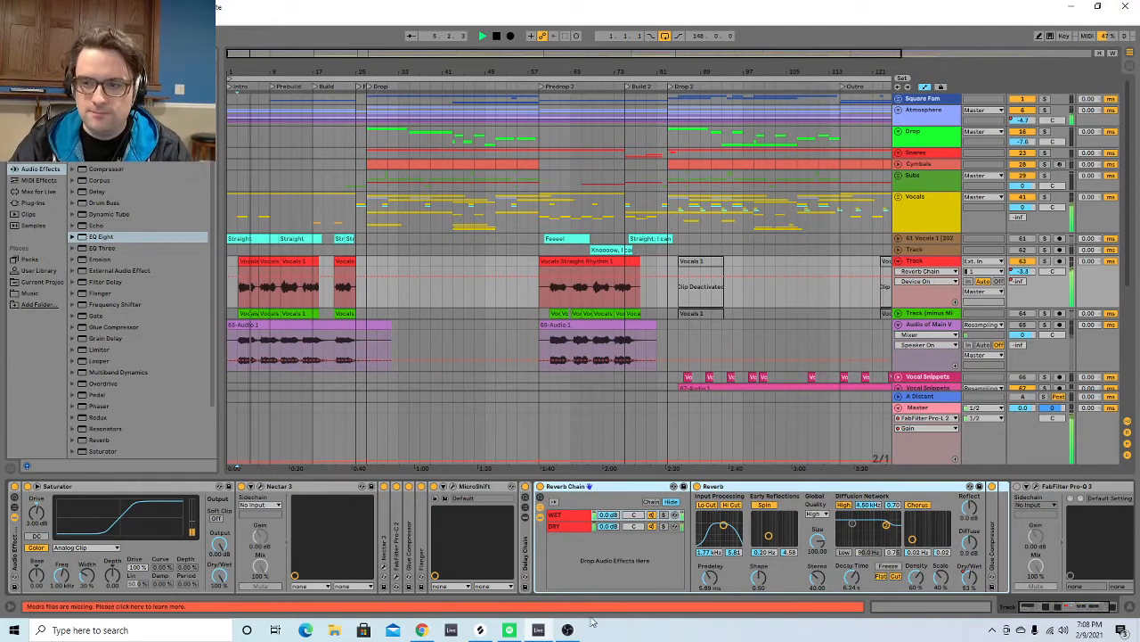
Expand the Glue Compressor after the Reverb during playback, collapse it again, and return the insert marker to the first vocal clip.
double_click(996, 535)
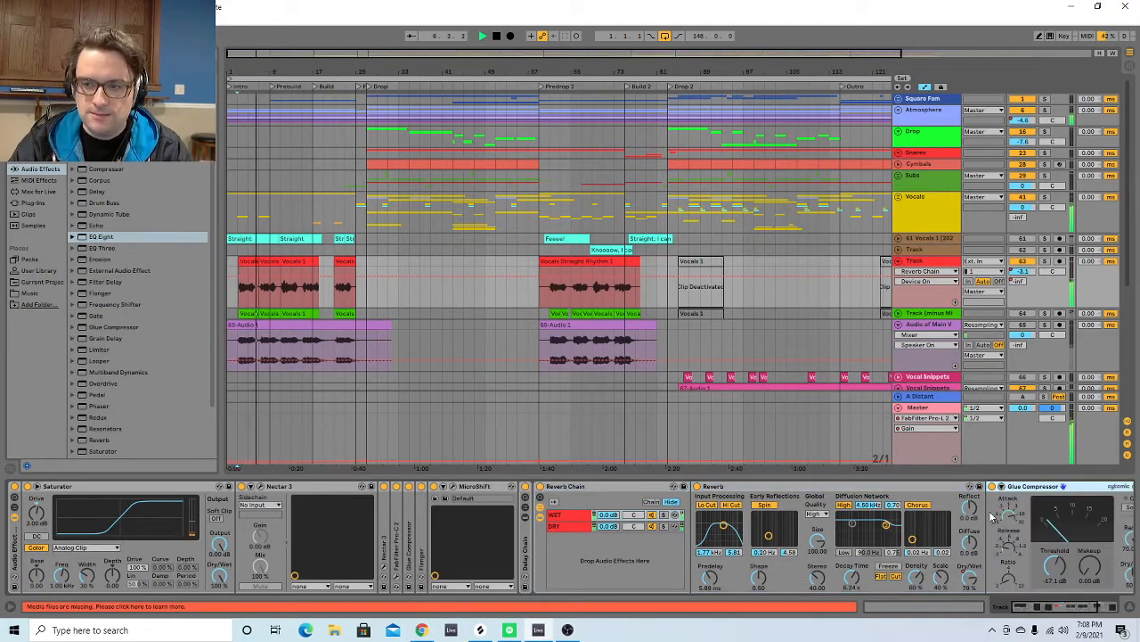
double_click(1035, 489)
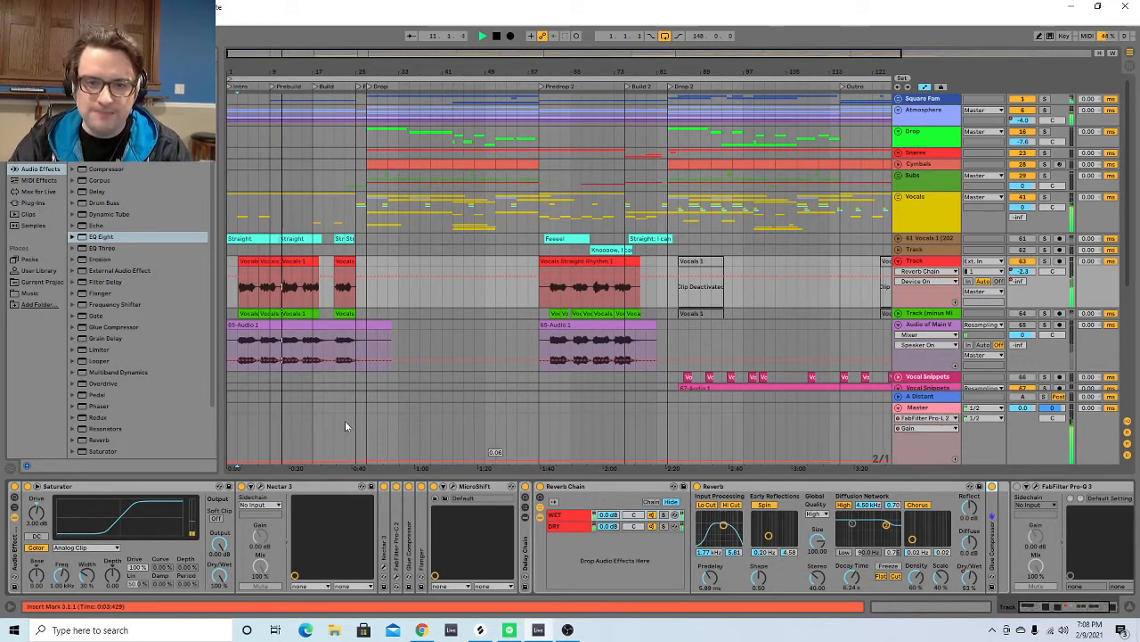
click(239, 289)
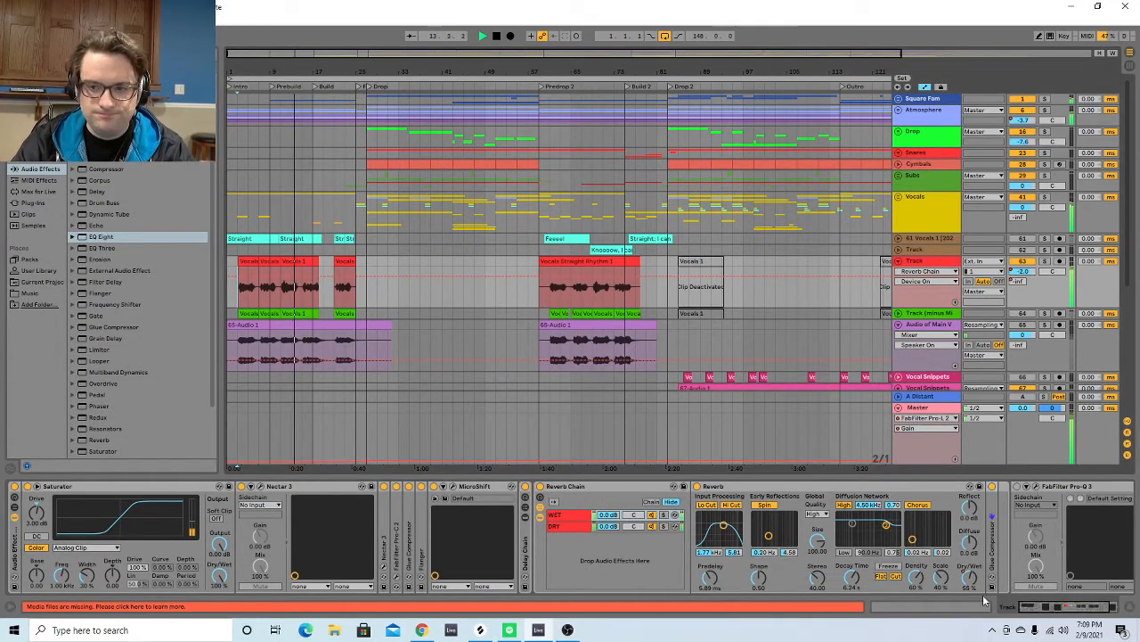
Show the Reverb's Dry/Wet automation on the vocal track, play it in close-up from bar 5, and collapse the Reverb Chain.
click(930, 271)
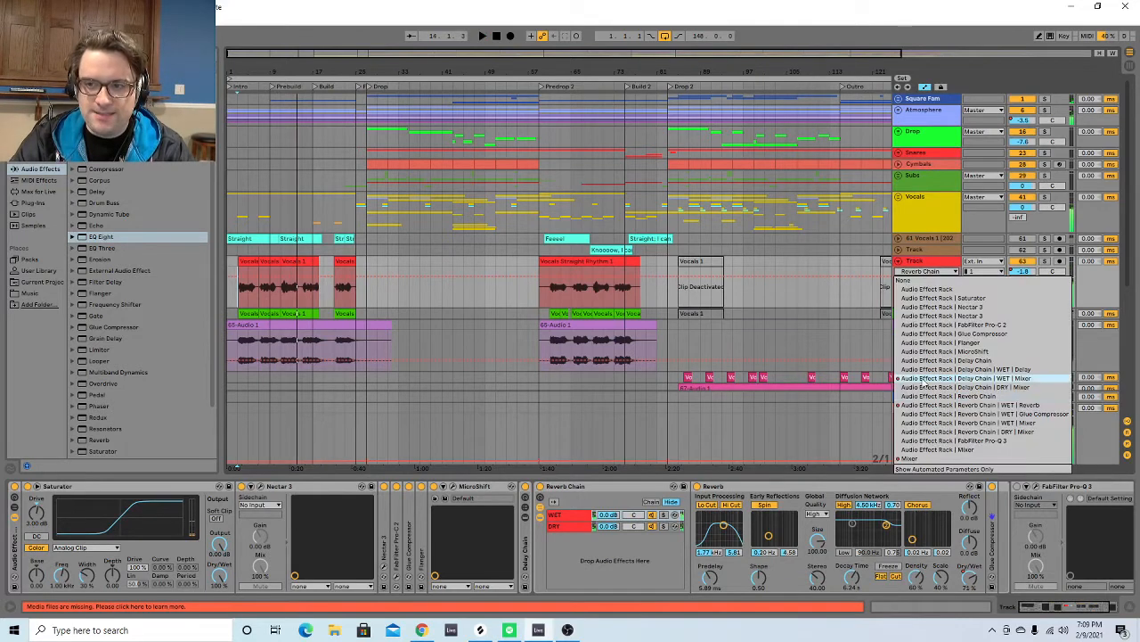
click(947, 409)
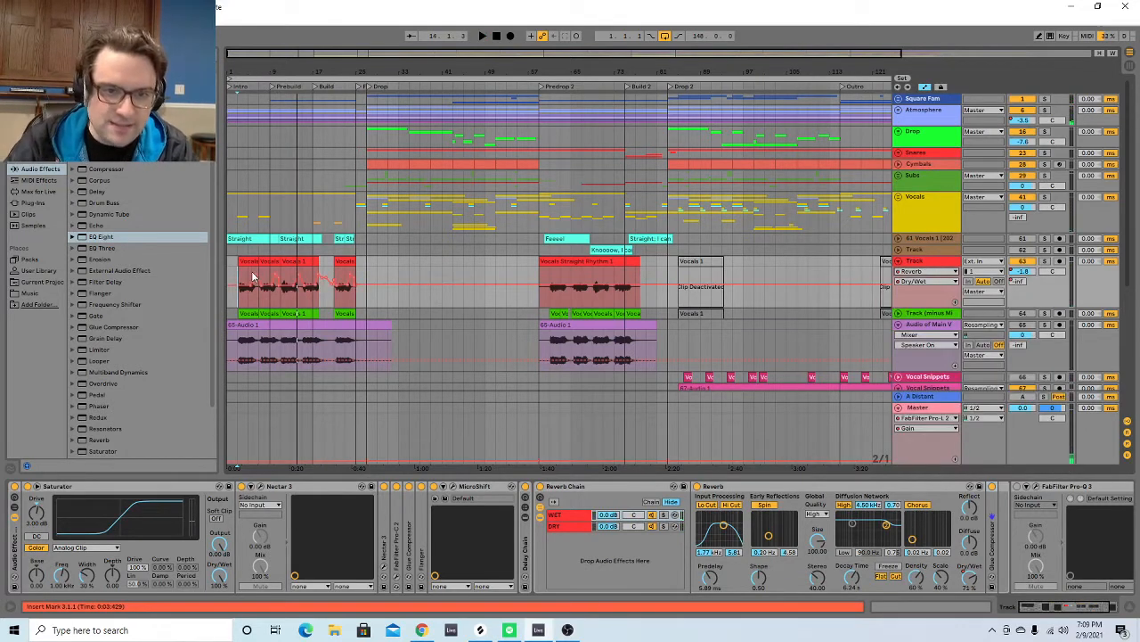
click(249, 287)
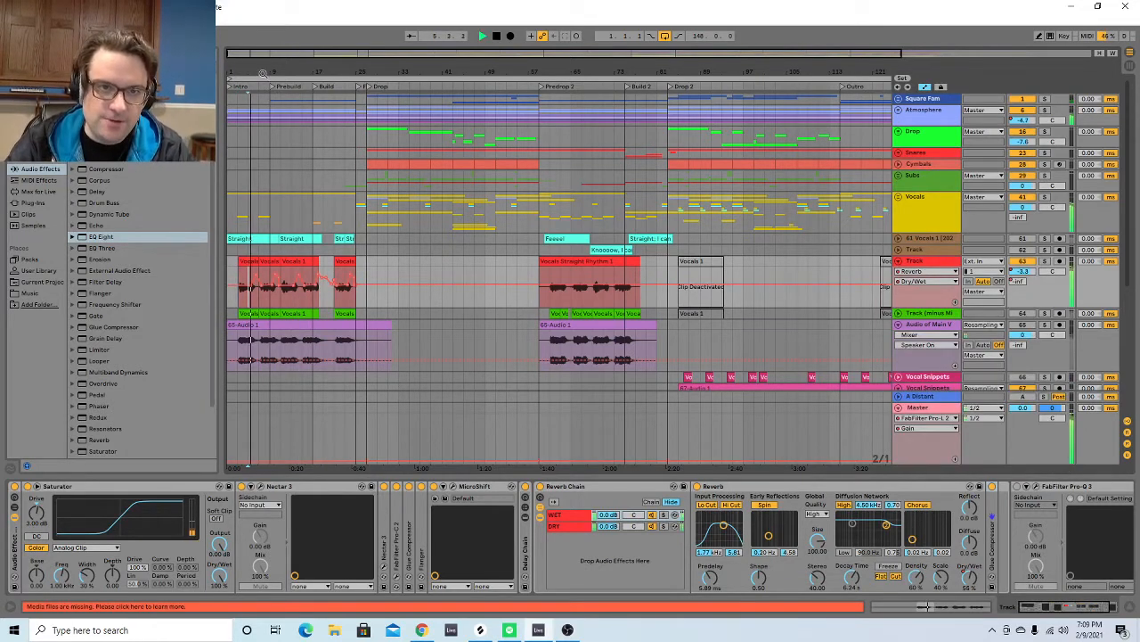
key(plus)
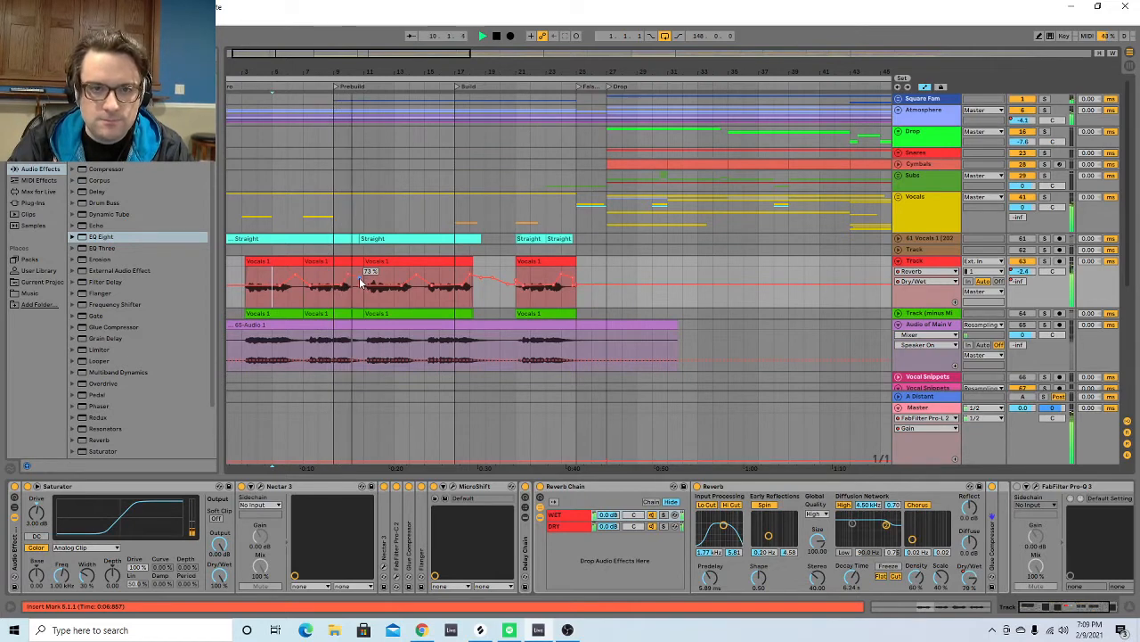
double_click(538, 485)
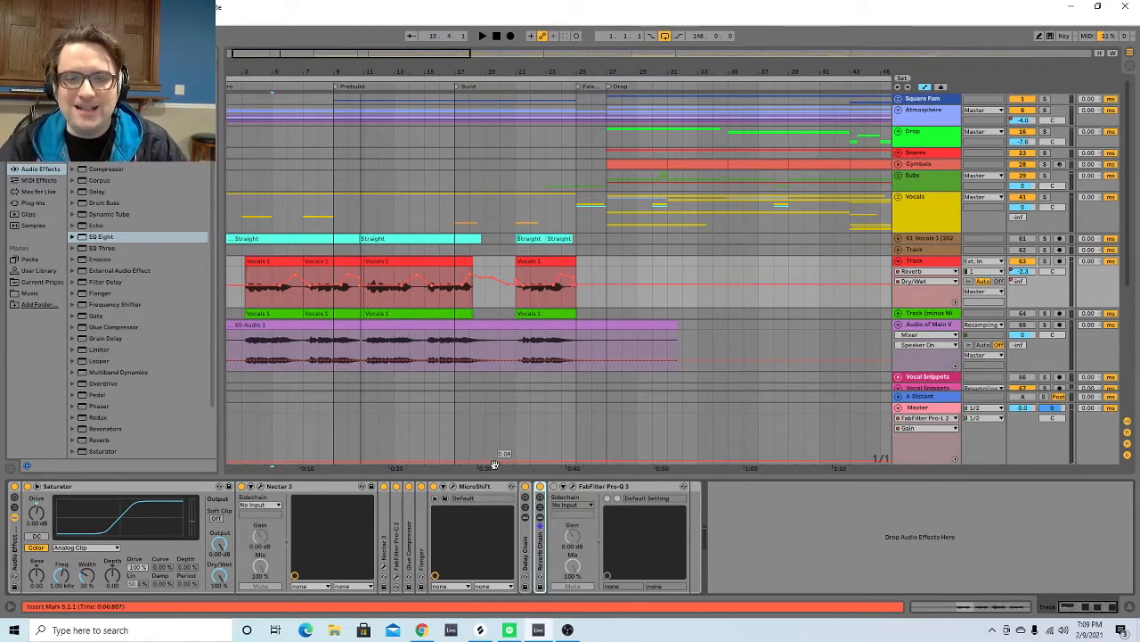
Switch on FabFilter Pro-Q 3, open its plug-in window, inspect the low-cut band, and play the vocal in the mix.
click(577, 487)
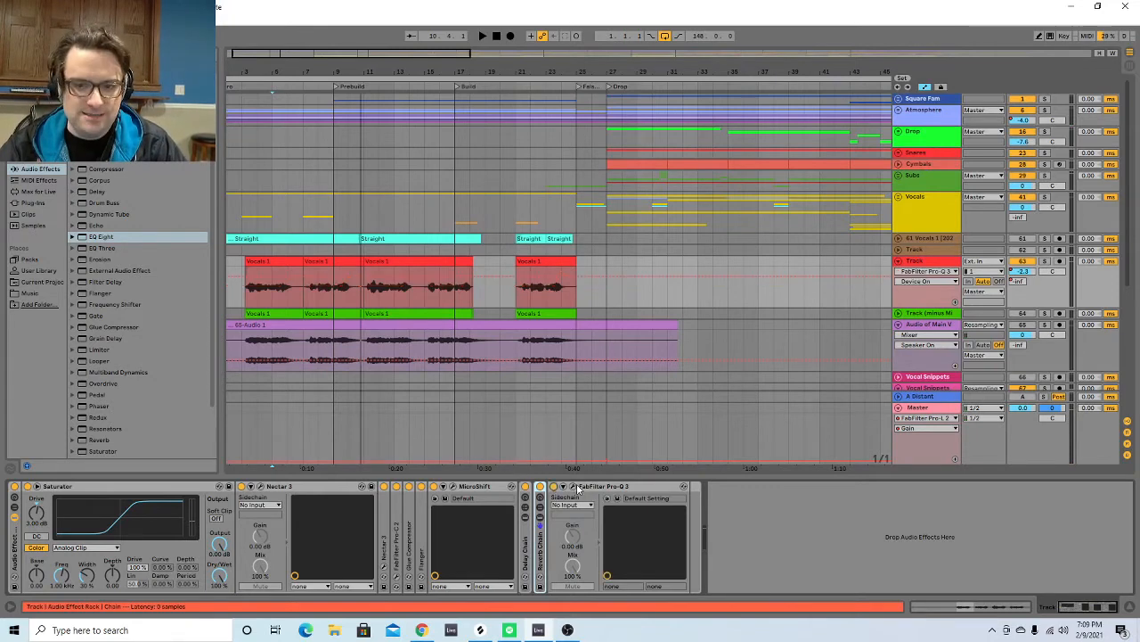
click(571, 487)
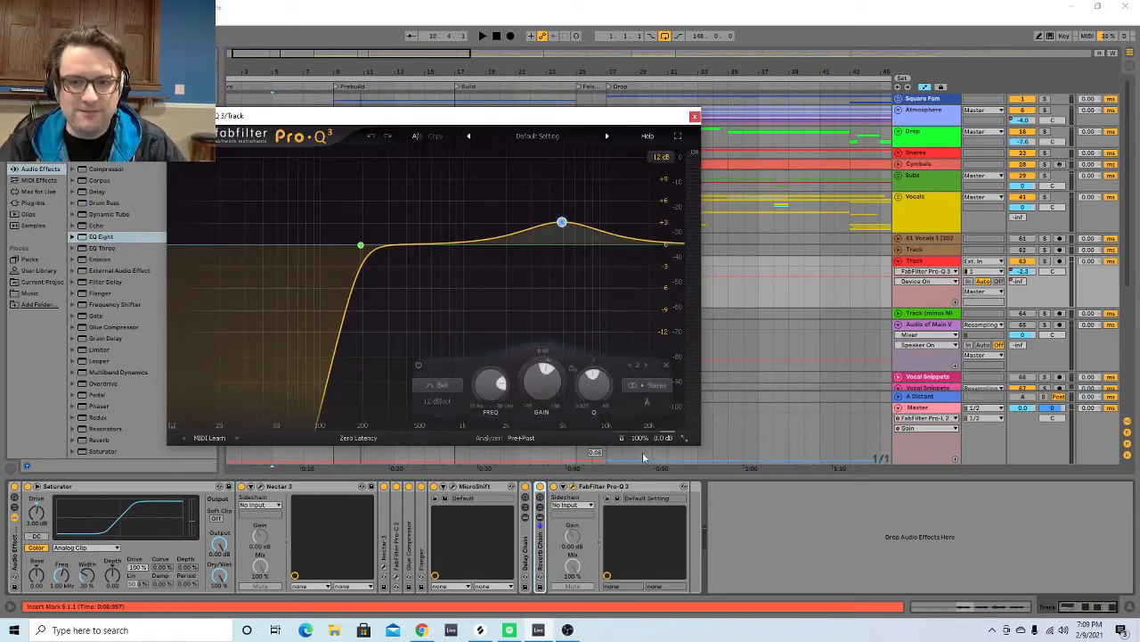
mouse_move(364, 253)
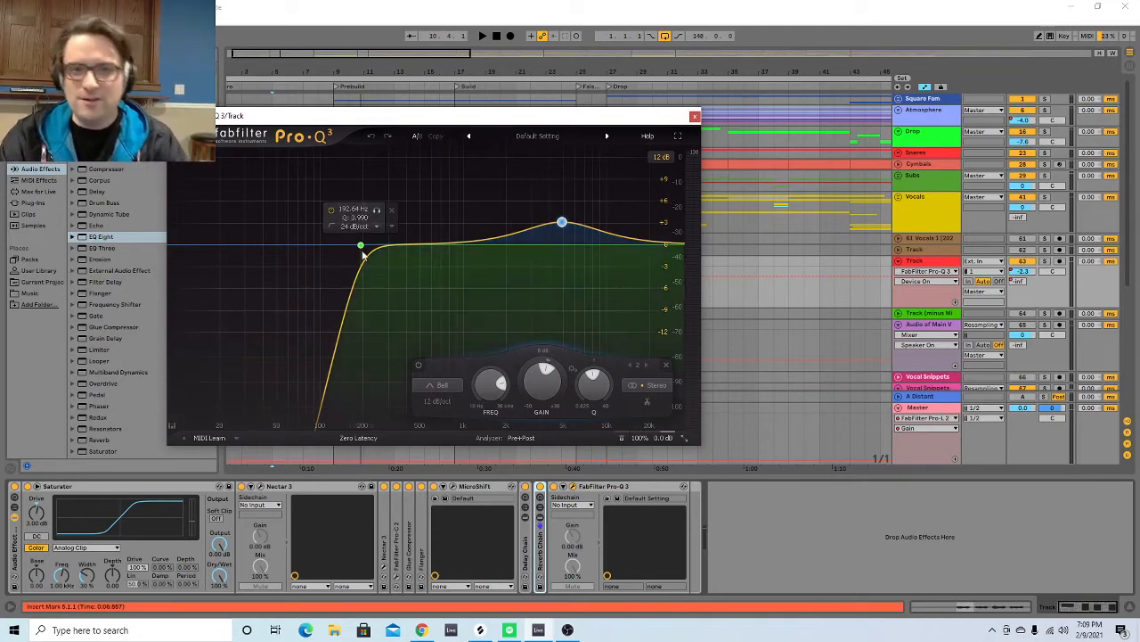
key(space)
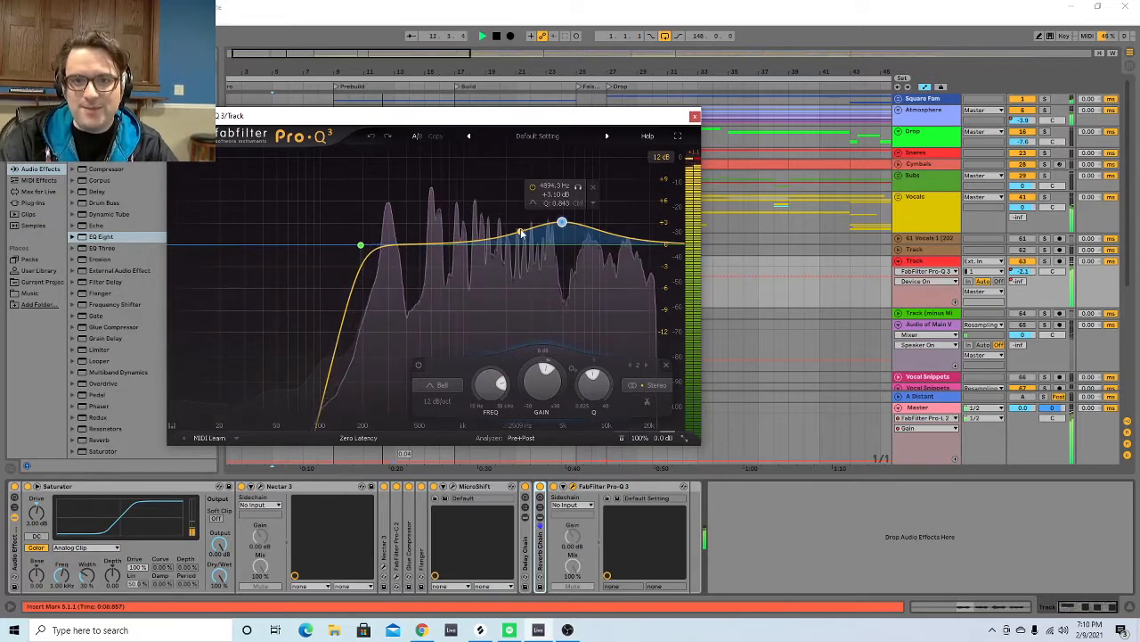
Solo the vocal track, audition Pro-Q 3's high bell band on its own, unsolo the track, and close the plug-in window.
click(1045, 261)
click(577, 194)
key(space)
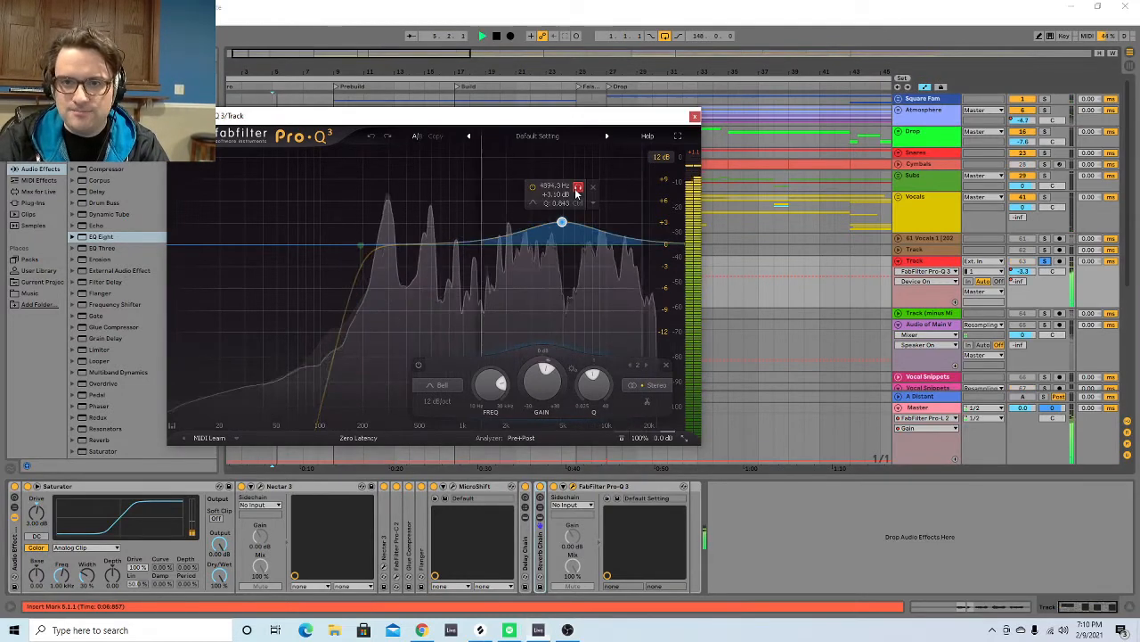
click(577, 193)
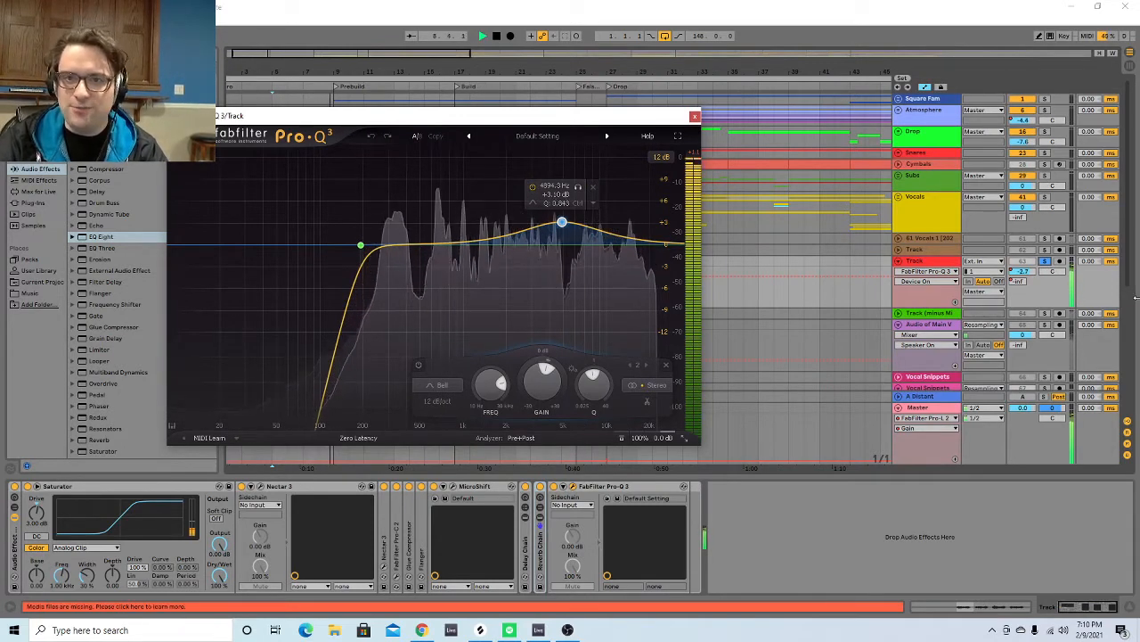
click(1047, 263)
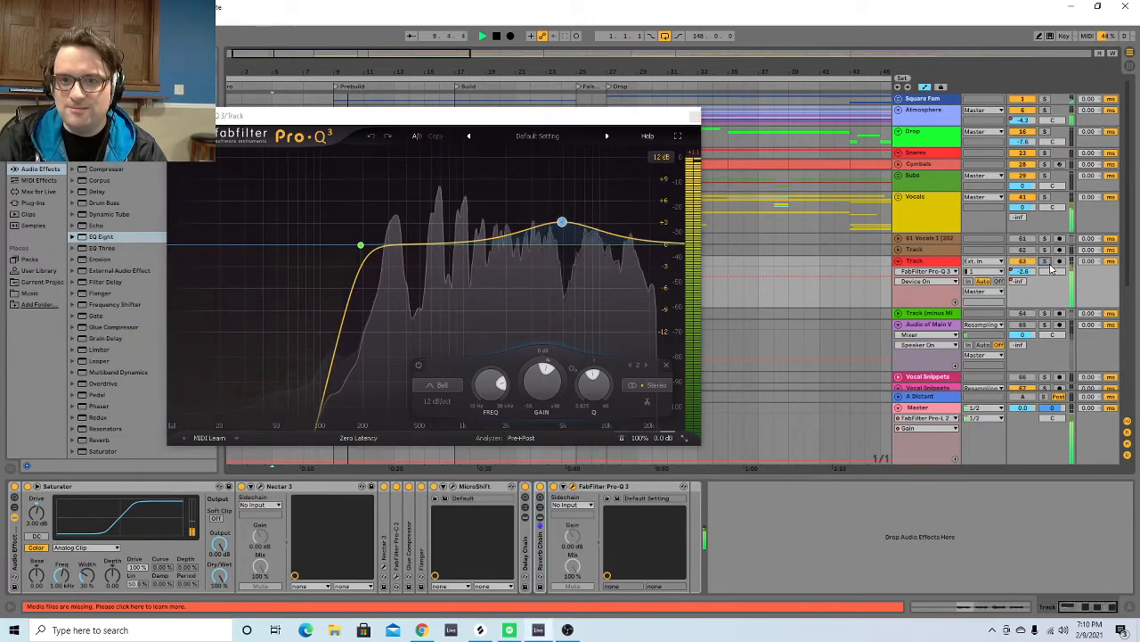
click(688, 120)
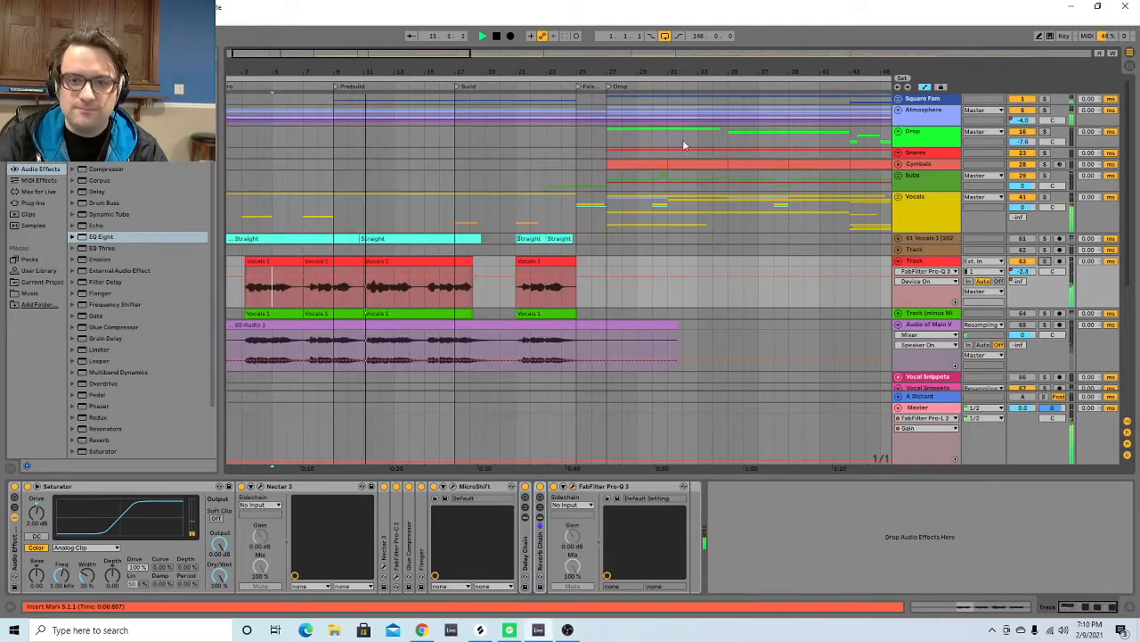
Compare the vocal in the mix with the whole Audio Effect Rack bypassed and active, leaving the rack switched on.
click(12, 493)
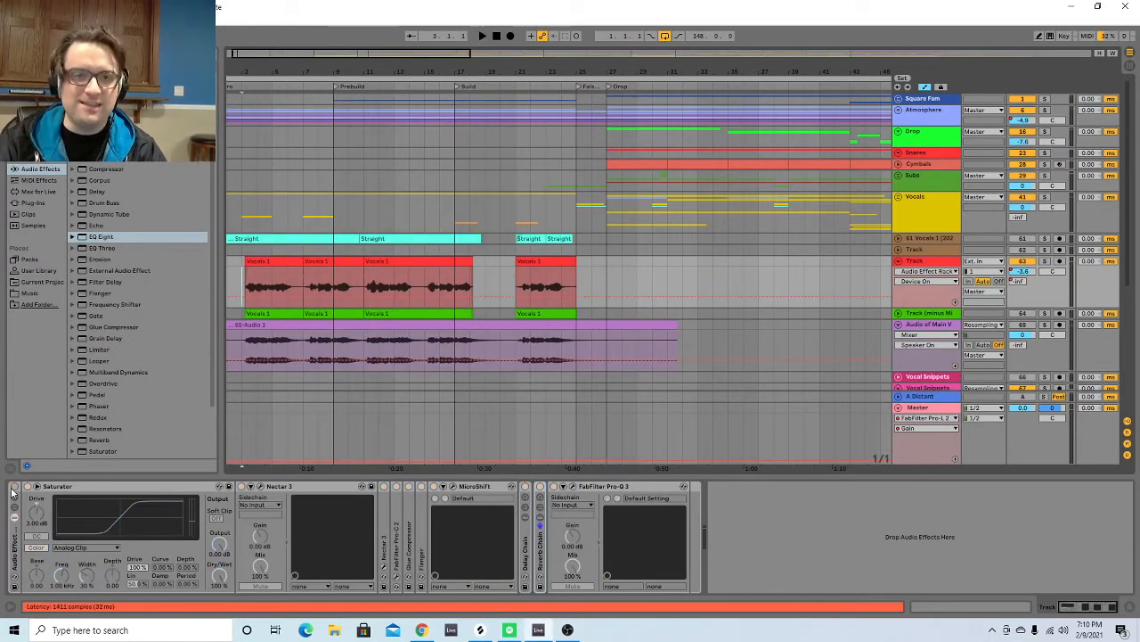
key(space)
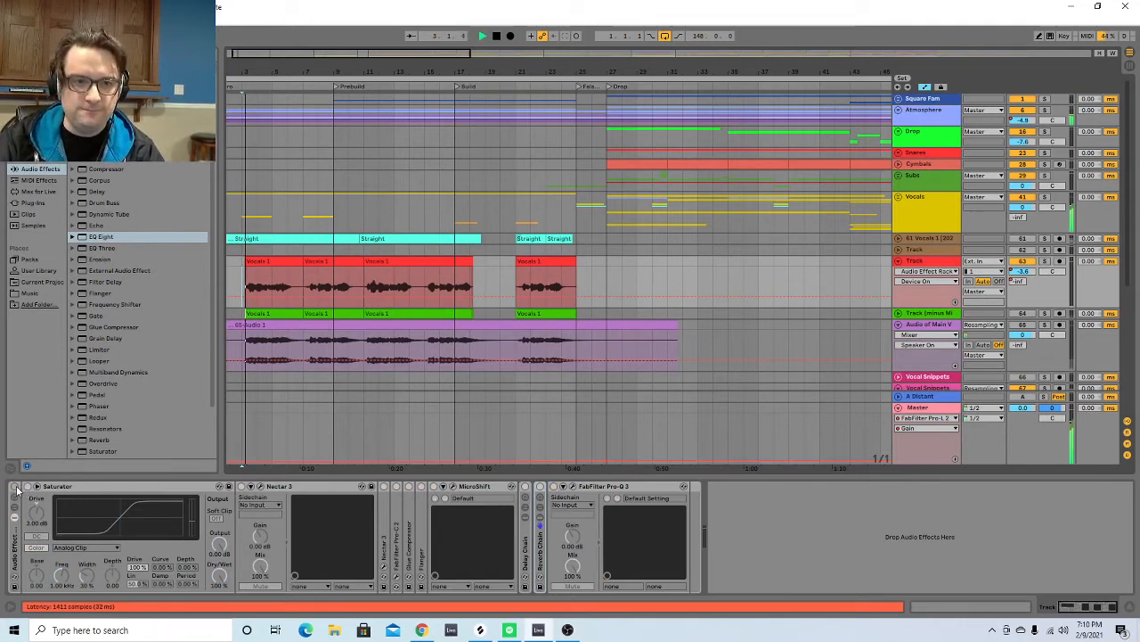
click(15, 486)
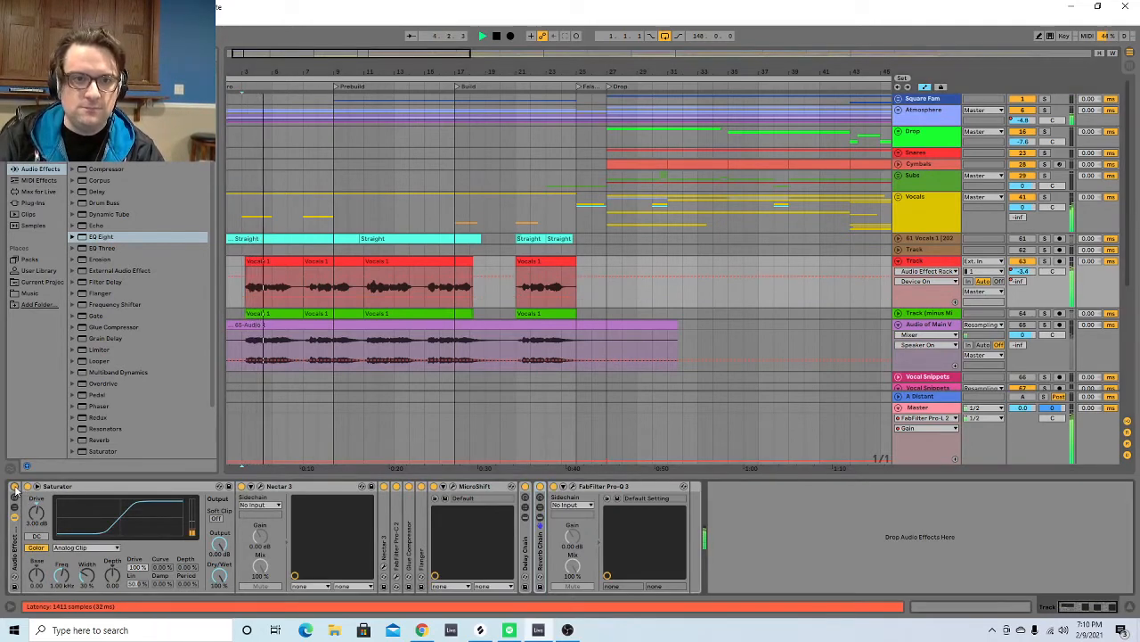
click(14, 487)
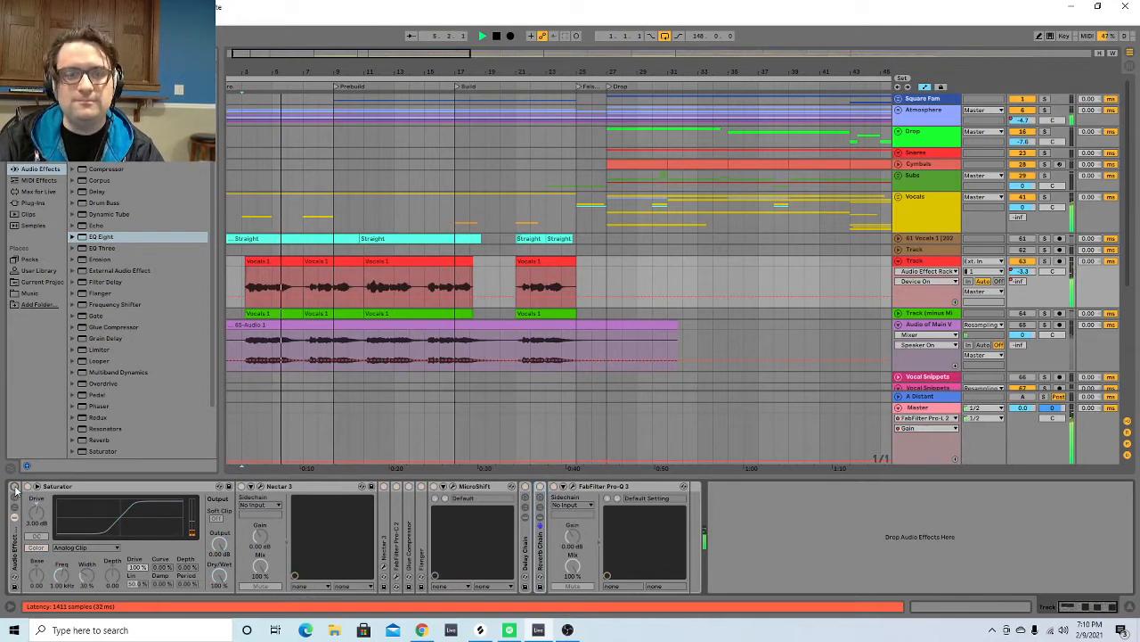
click(14, 486)
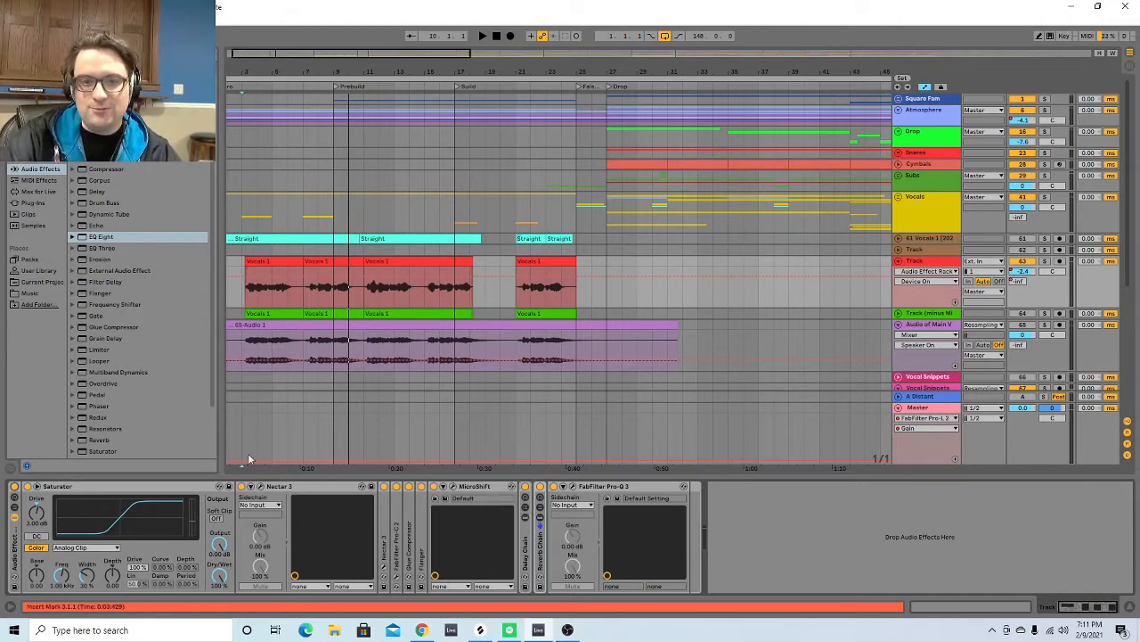
Collapse the Saturator and unfold the Vocals group to show its individual tracks.
click(37, 486)
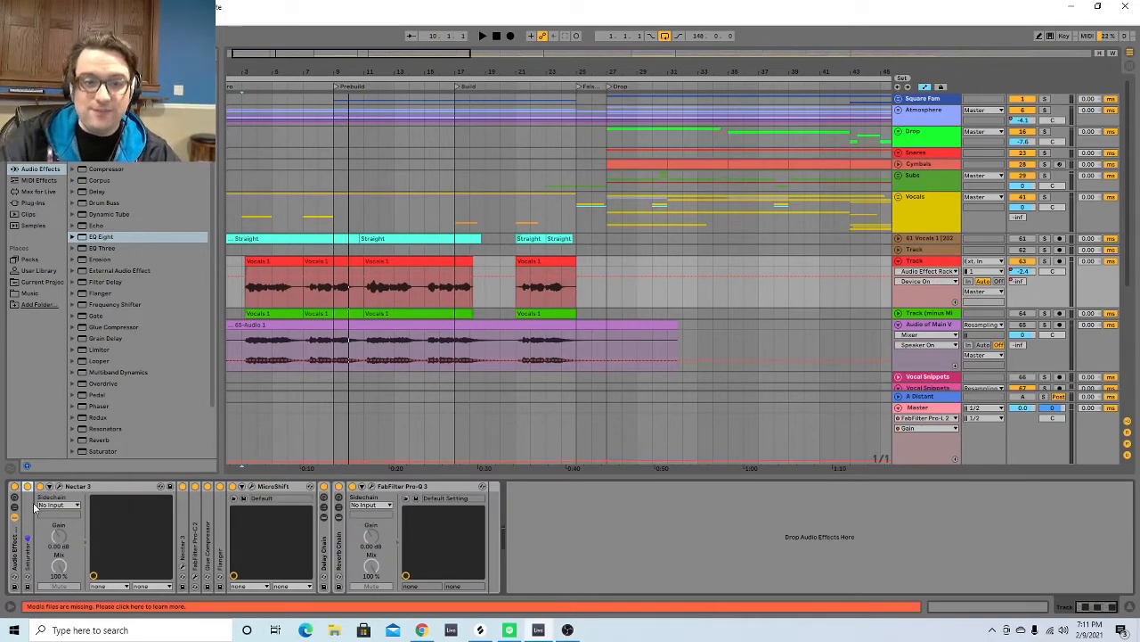
double_click(324, 66)
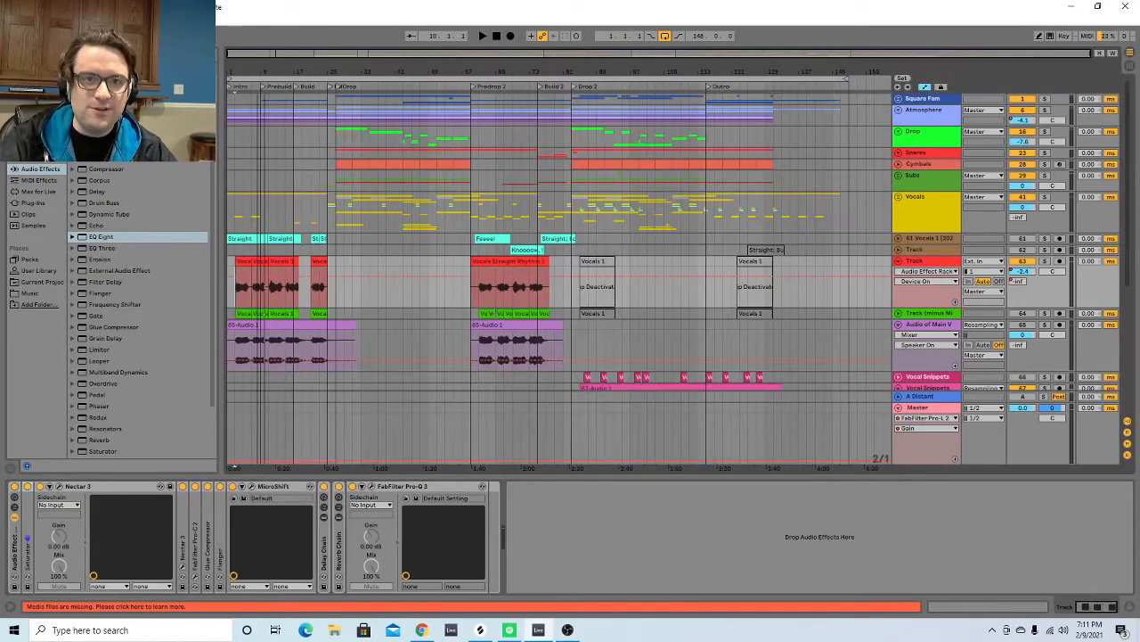
click(898, 198)
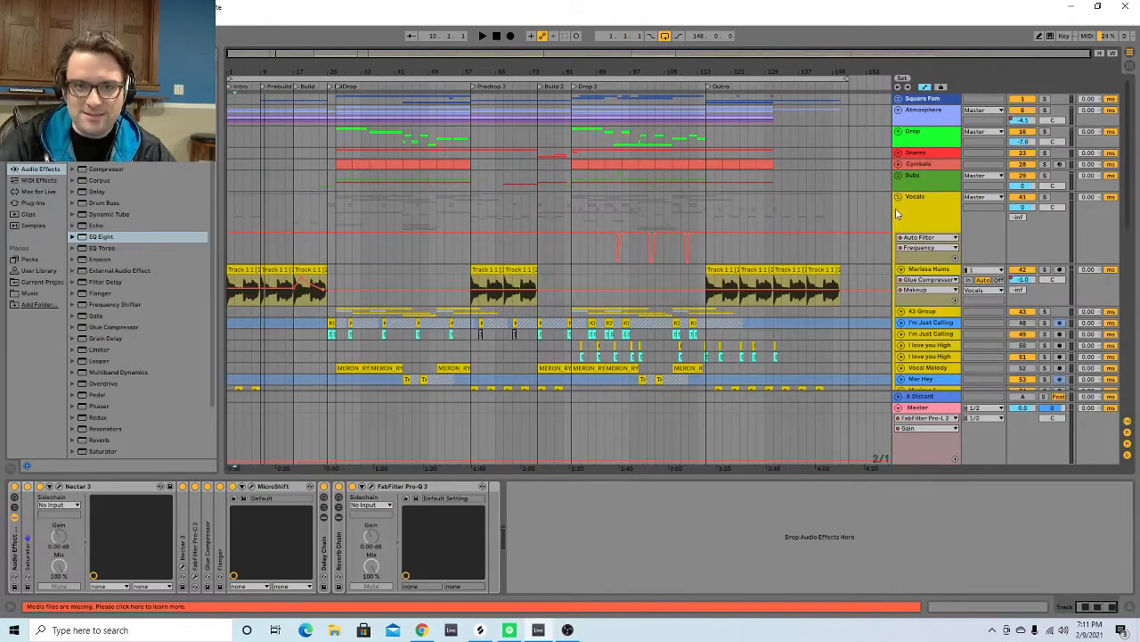
Select the first clip on the hums track in the Vocals group, solo that track, and play it from the Intro.
scroll(570, 222, down, 2)
drag(253, 75, 260, 134)
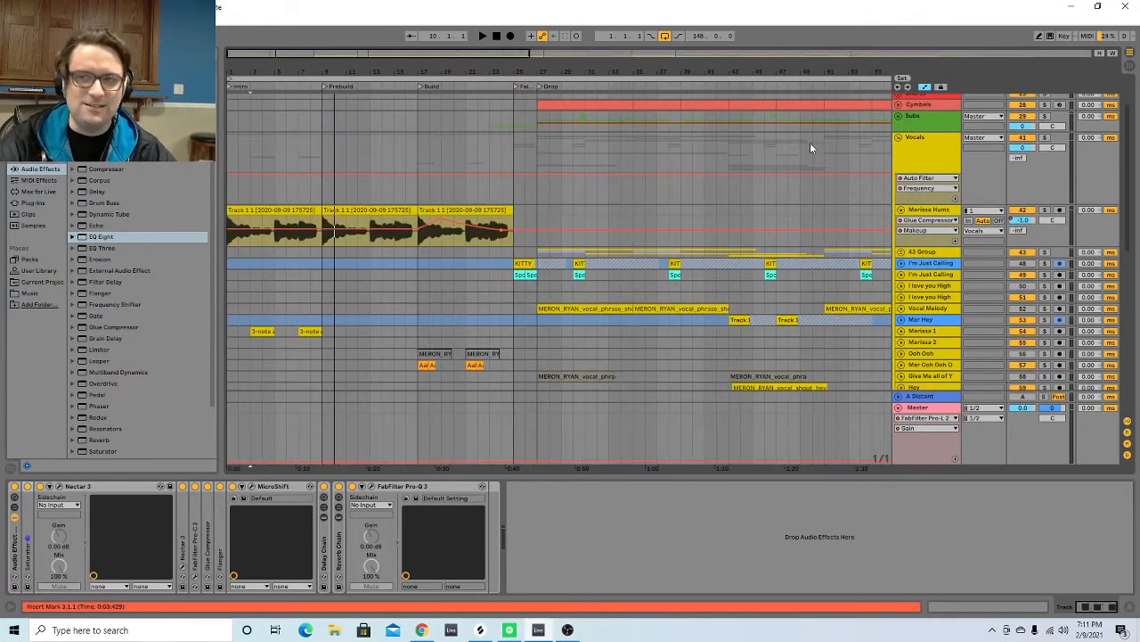
click(312, 230)
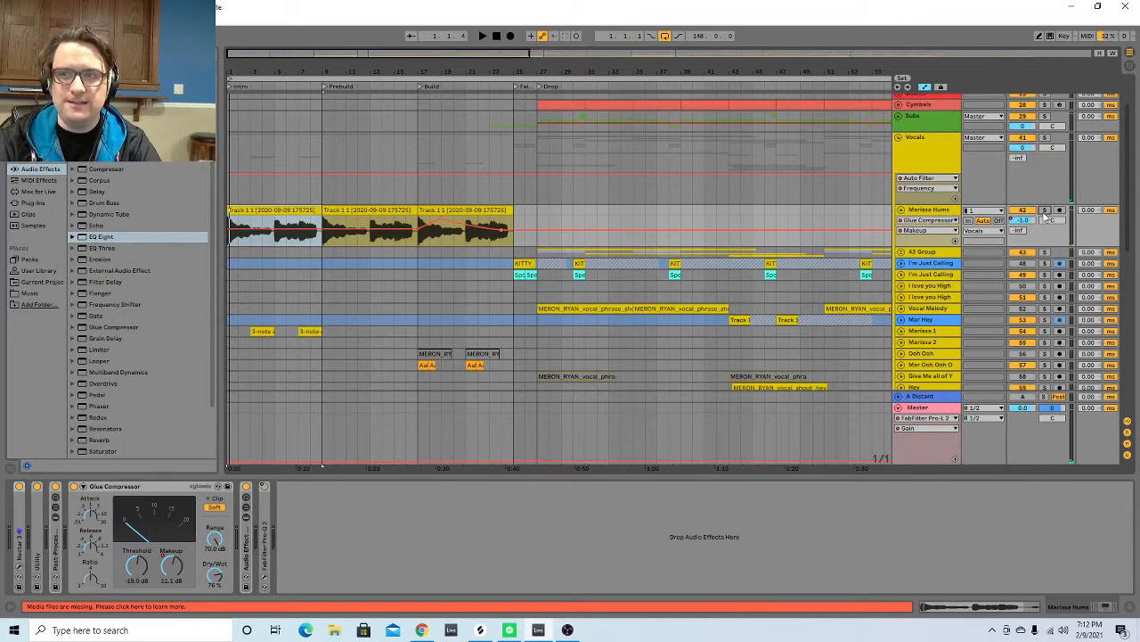
key(space)
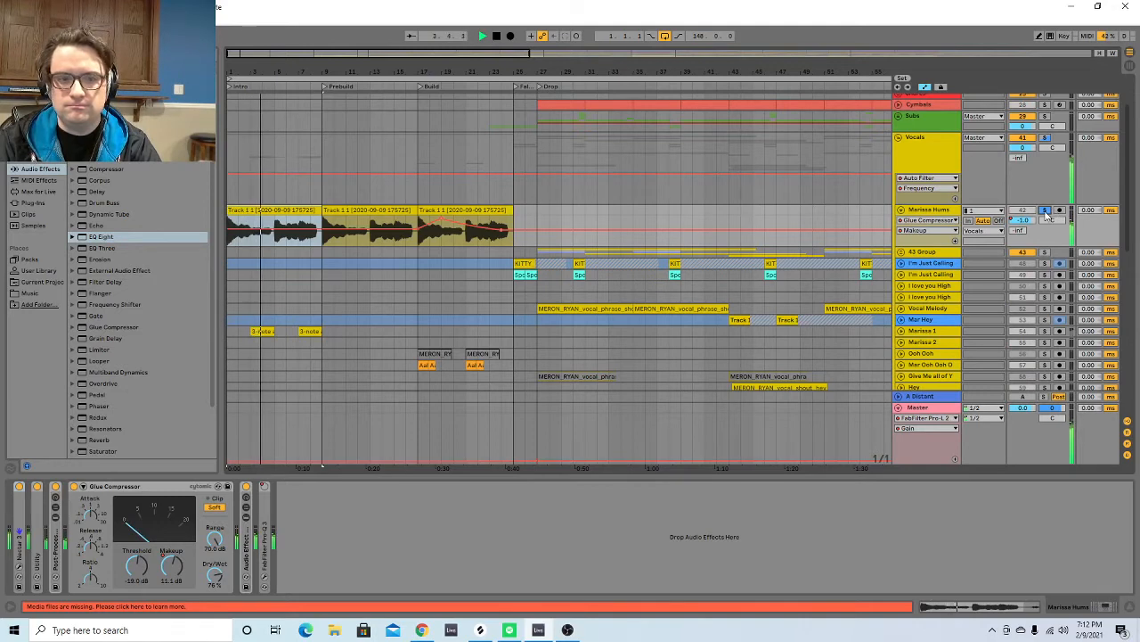
Compare the soloed hums with the full mix in the Intro, and stop playback.
key(space)
key(space)
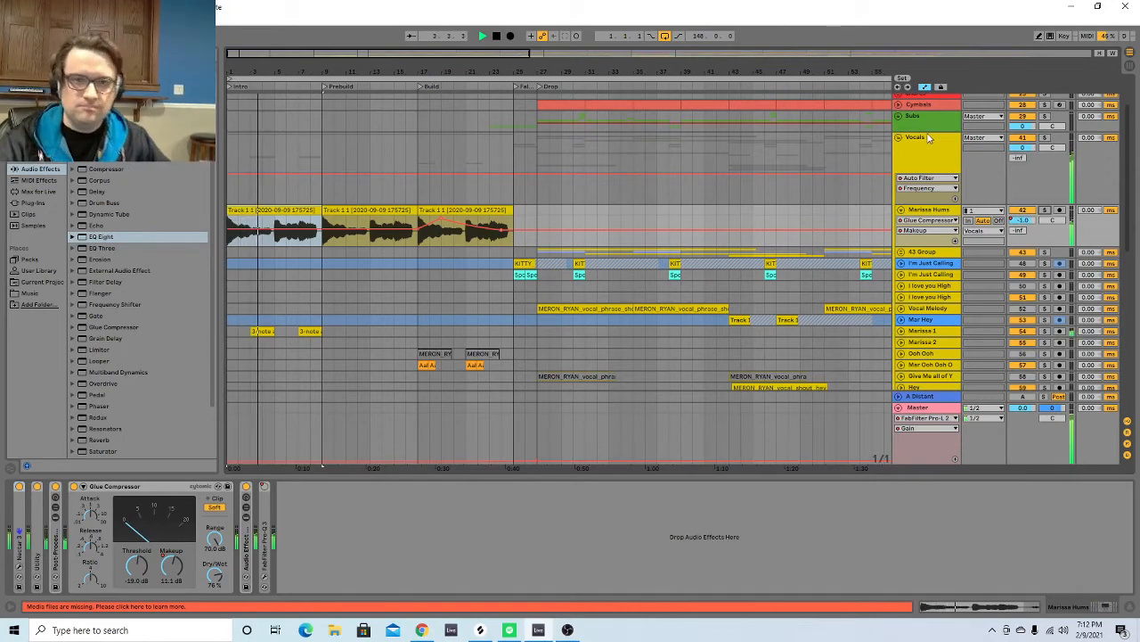
drag(368, 69, 305, 66)
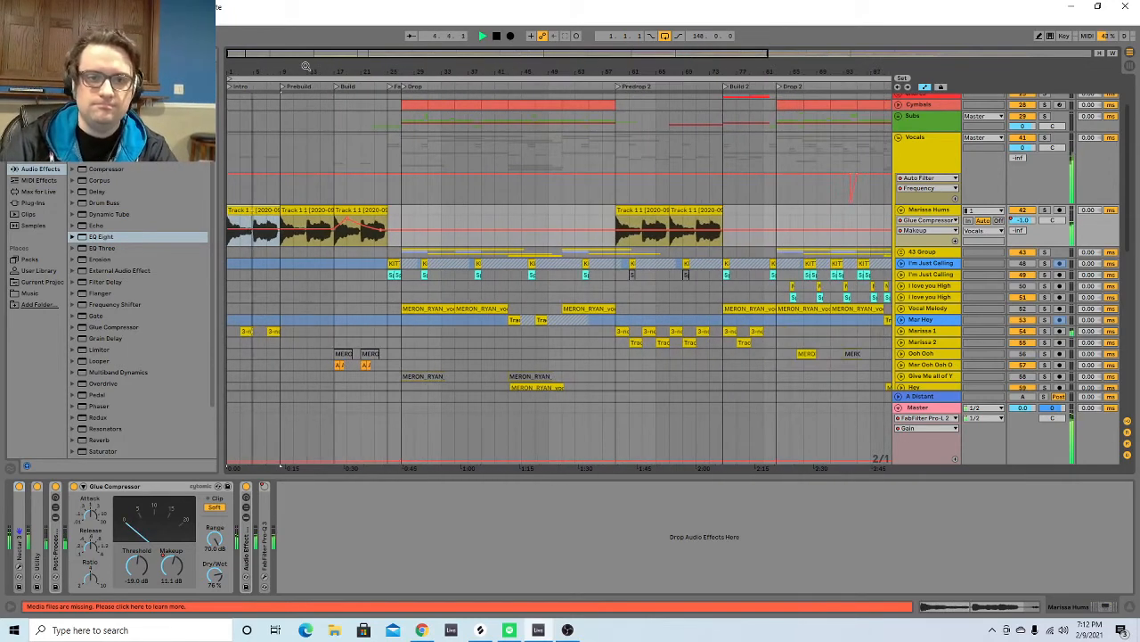
key(space)
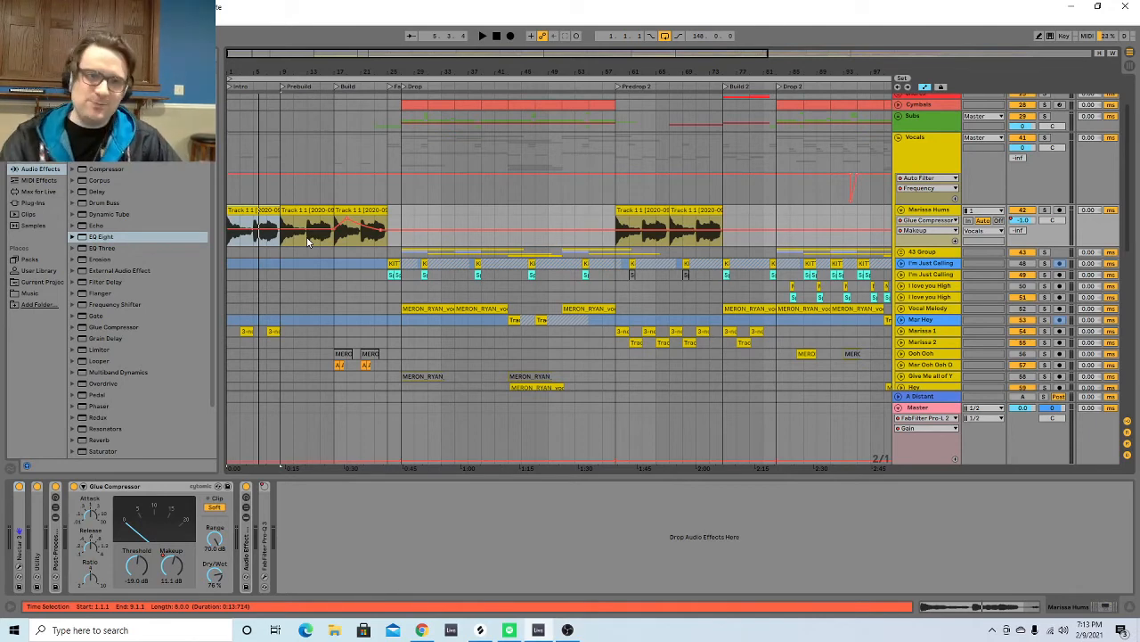
Play the mix from bar 5 and switch the hums track off and on to hear what it contributes.
click(253, 243)
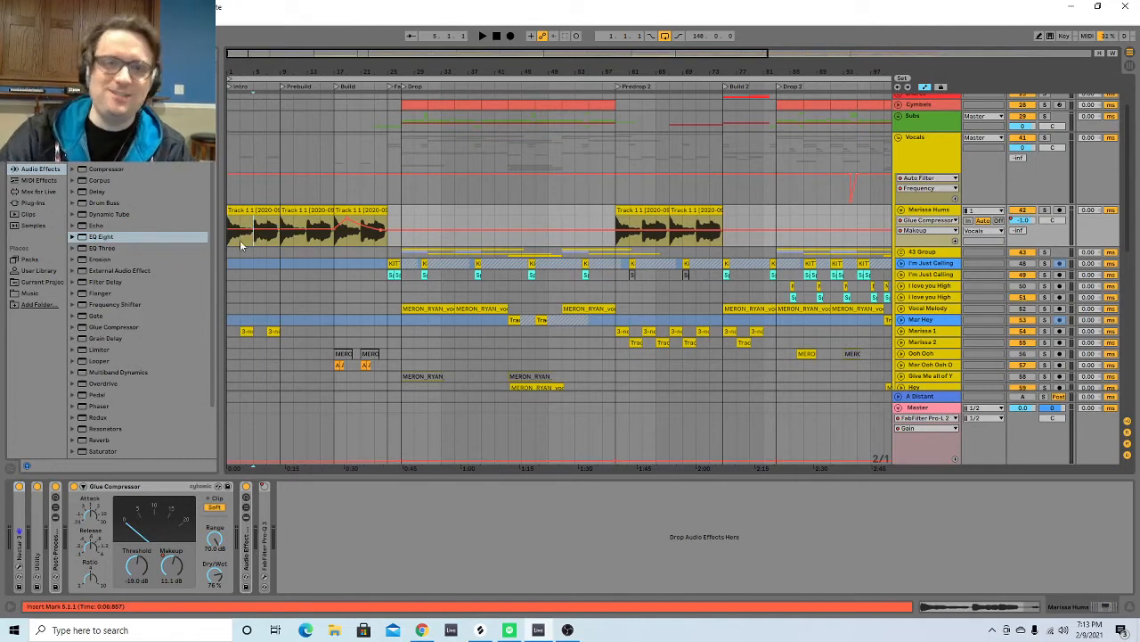
key(space)
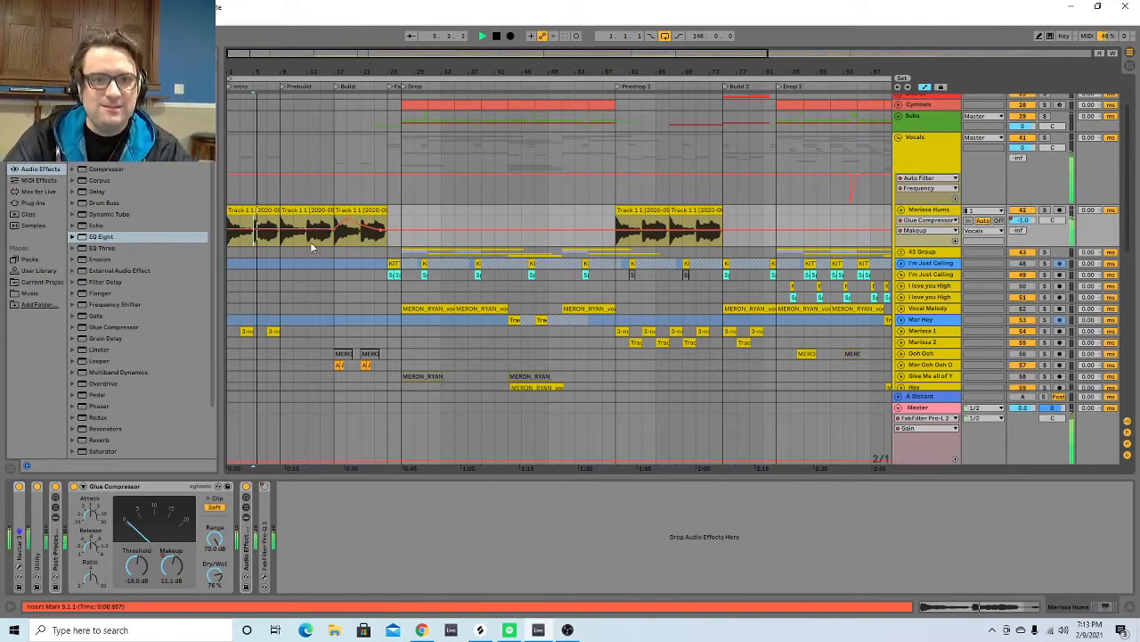
click(1024, 211)
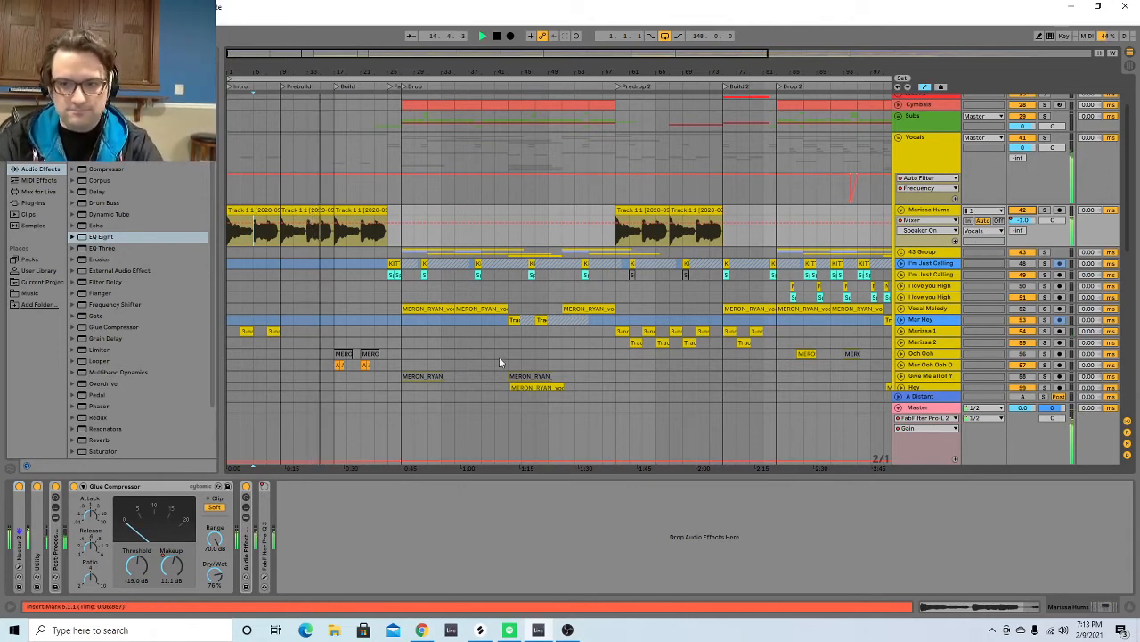
Audition the ooh-ooh vocal clips at the start of the Build section, replaying them from bar 17.
click(337, 365)
key(space)
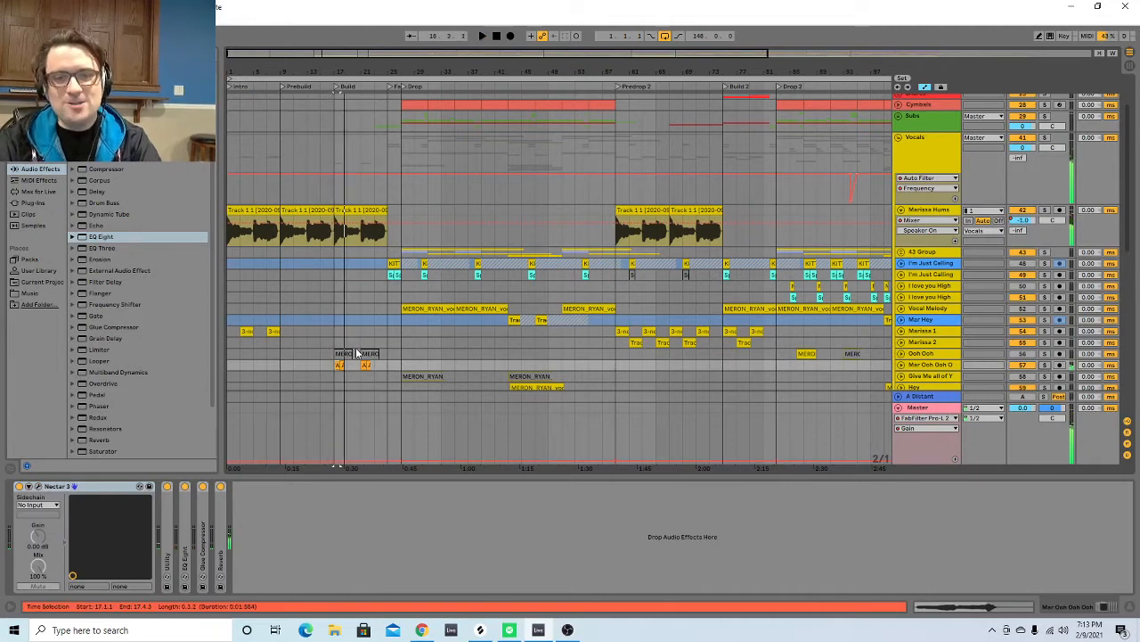
click(332, 372)
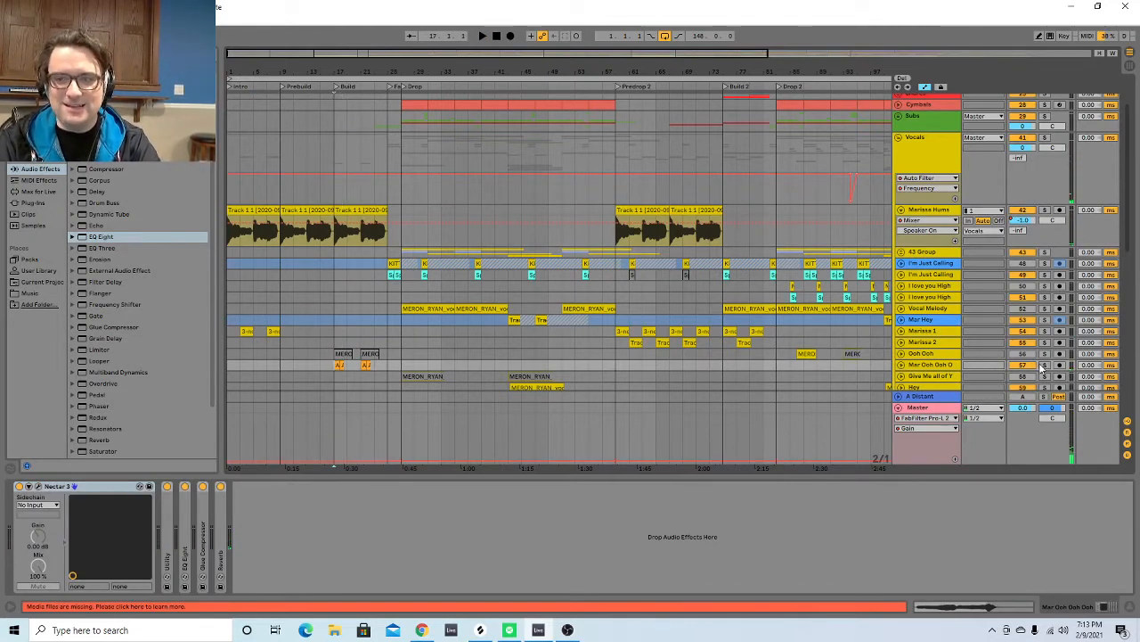
key(space)
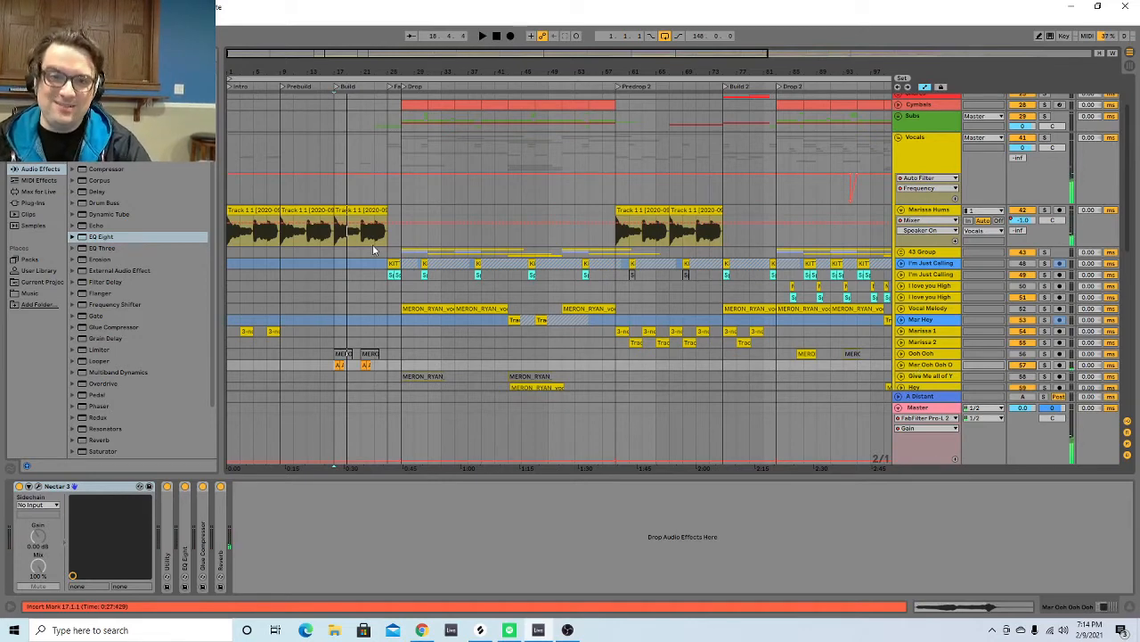
click(401, 357)
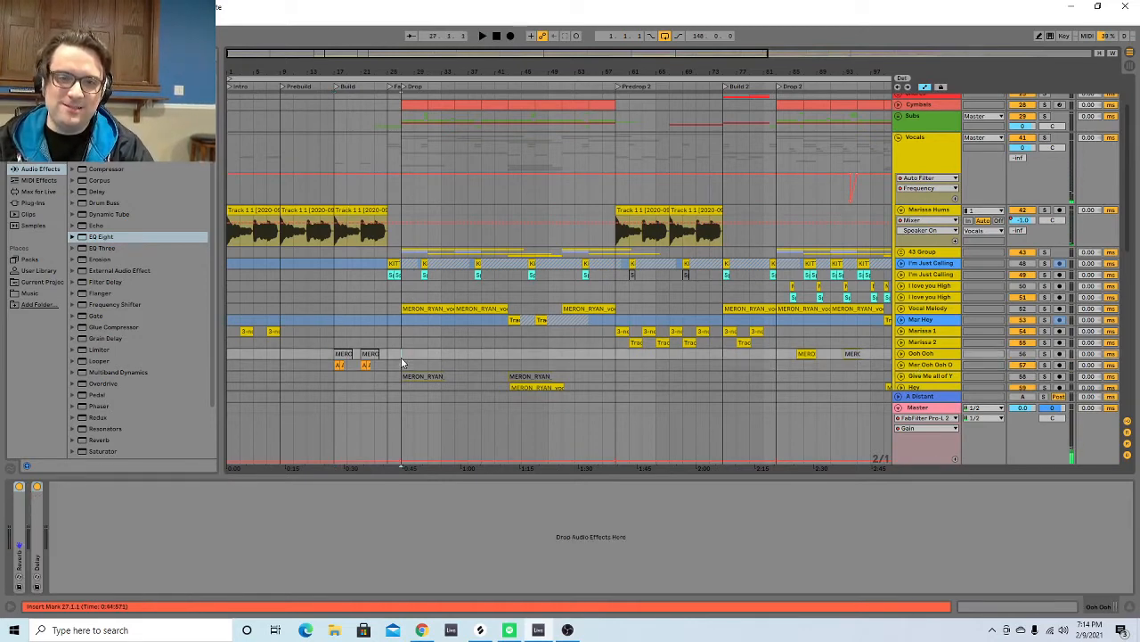
Play the soloed 3-note vocal track from Predrop 2, and open the first Predrop 2 clip on the track beneath it.
click(616, 335)
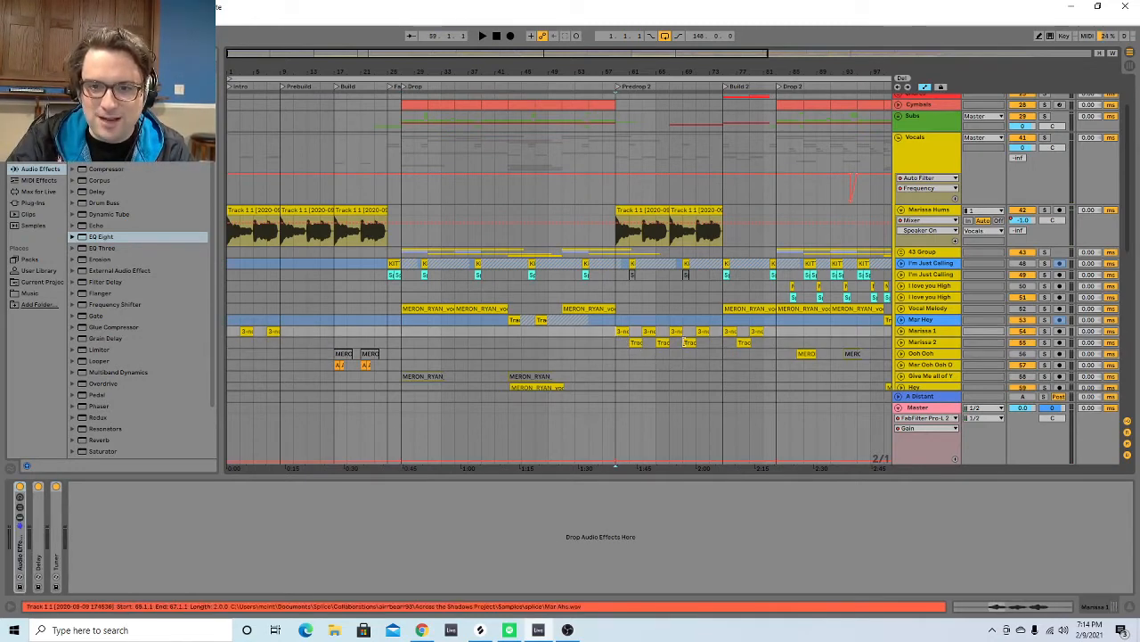
scroll(664, 357, up, 1)
key(space)
click(1045, 343)
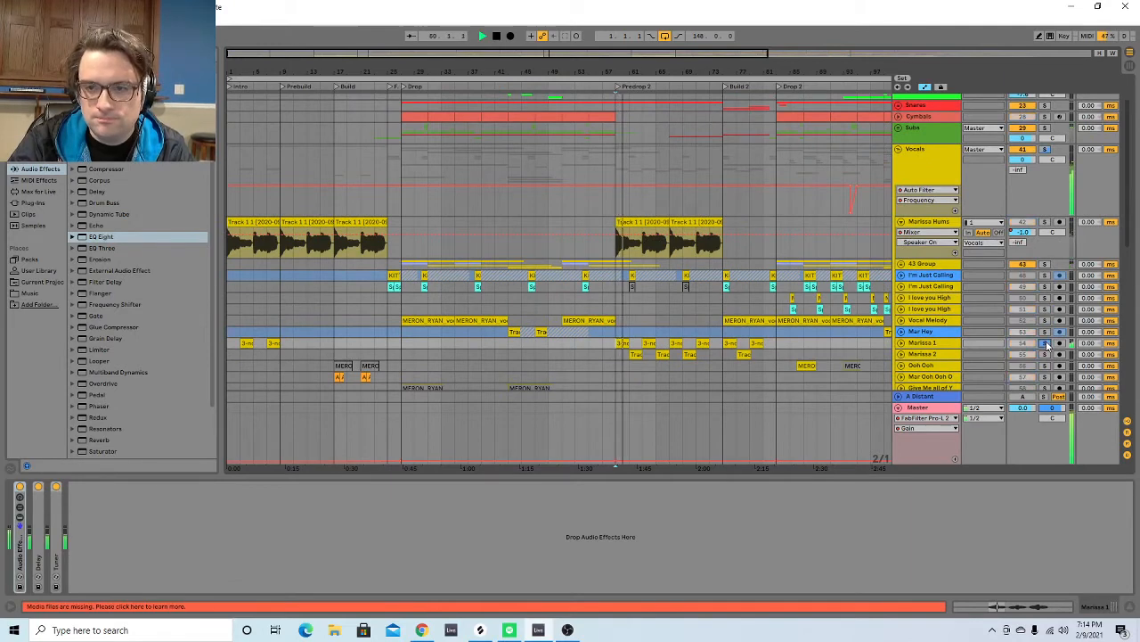
click(634, 354)
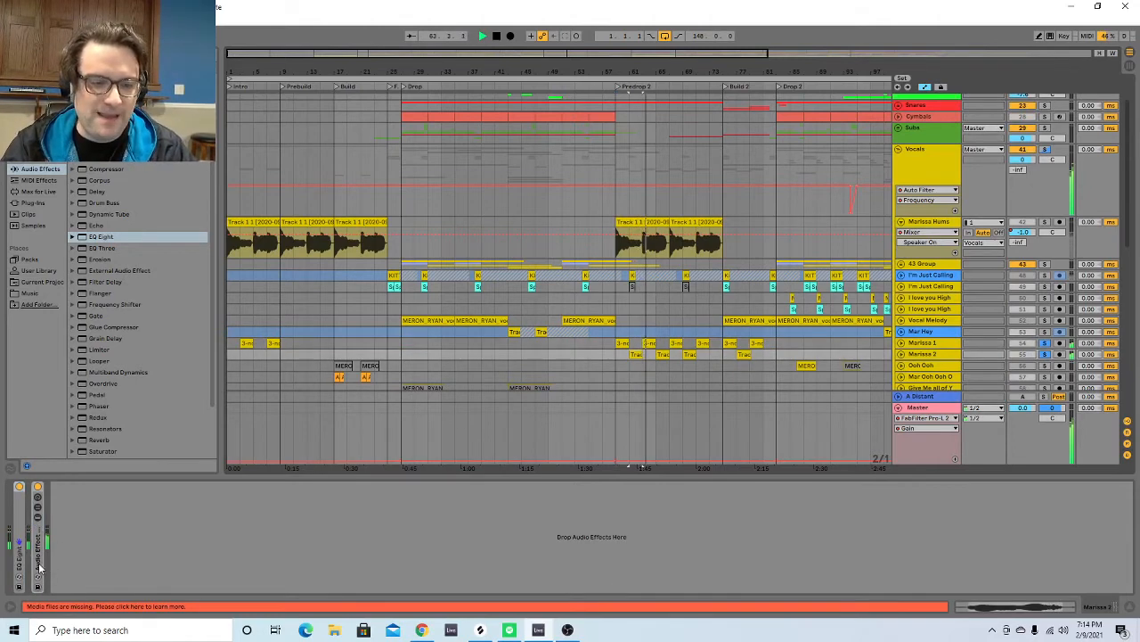
click(635, 353)
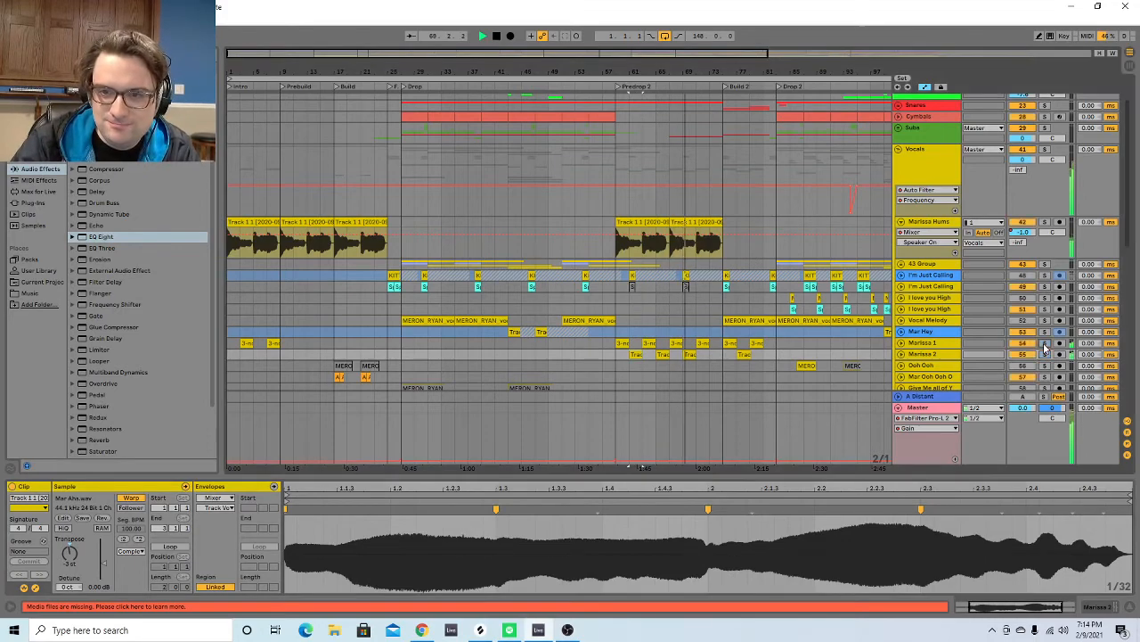
Play the lower I'm Just Calling track in the mix from bar 25 into the Drop.
scroll(967, 354, up, 3)
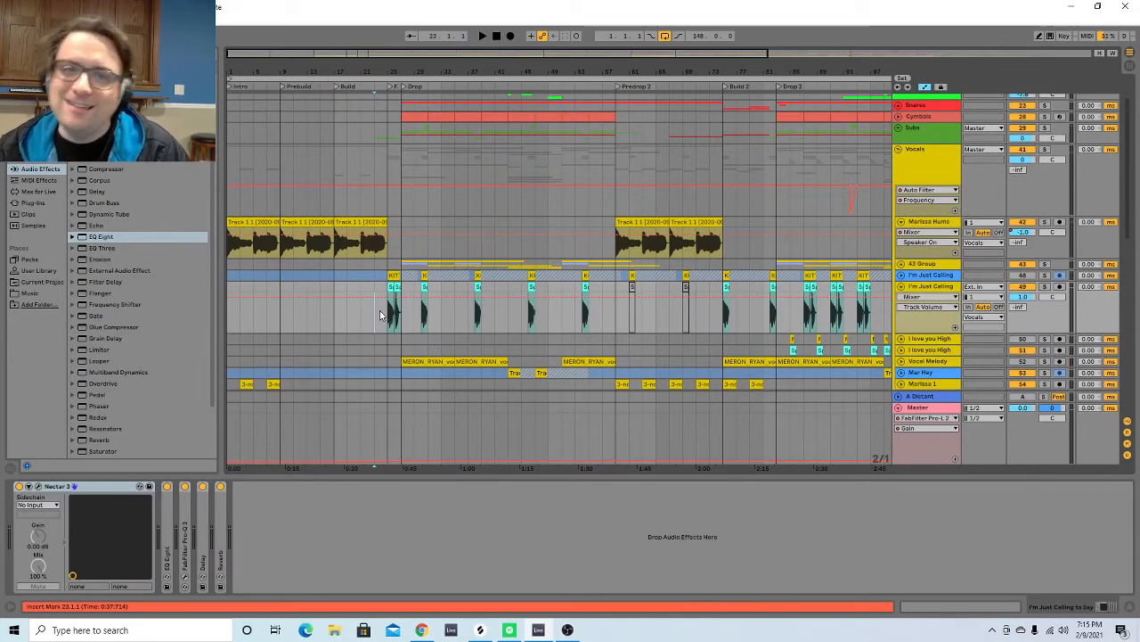
click(389, 324)
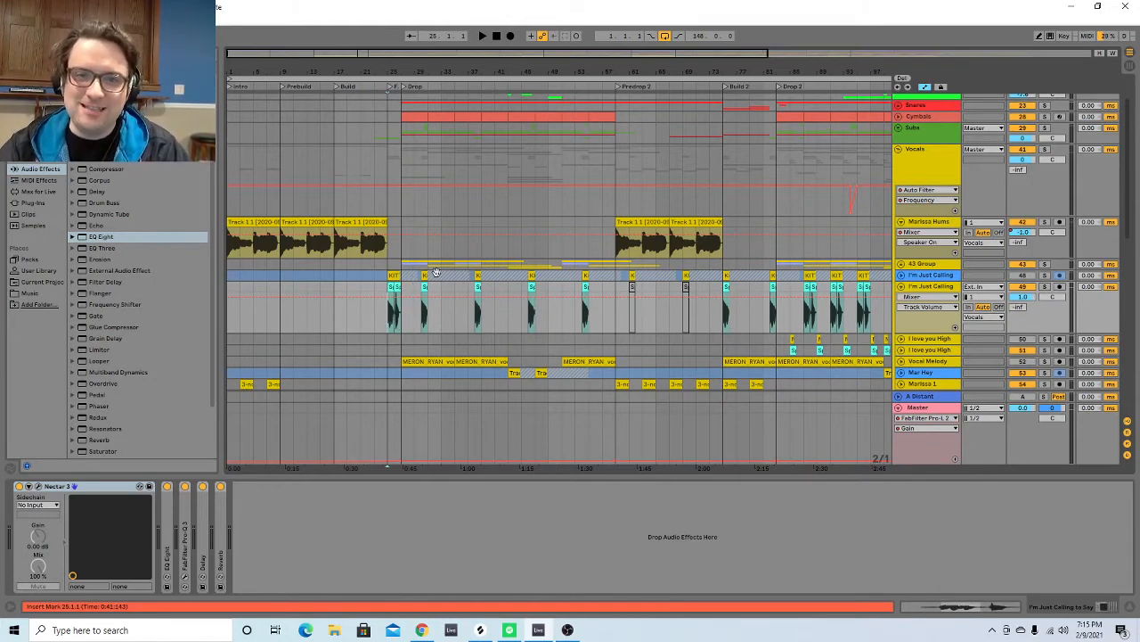
key(space)
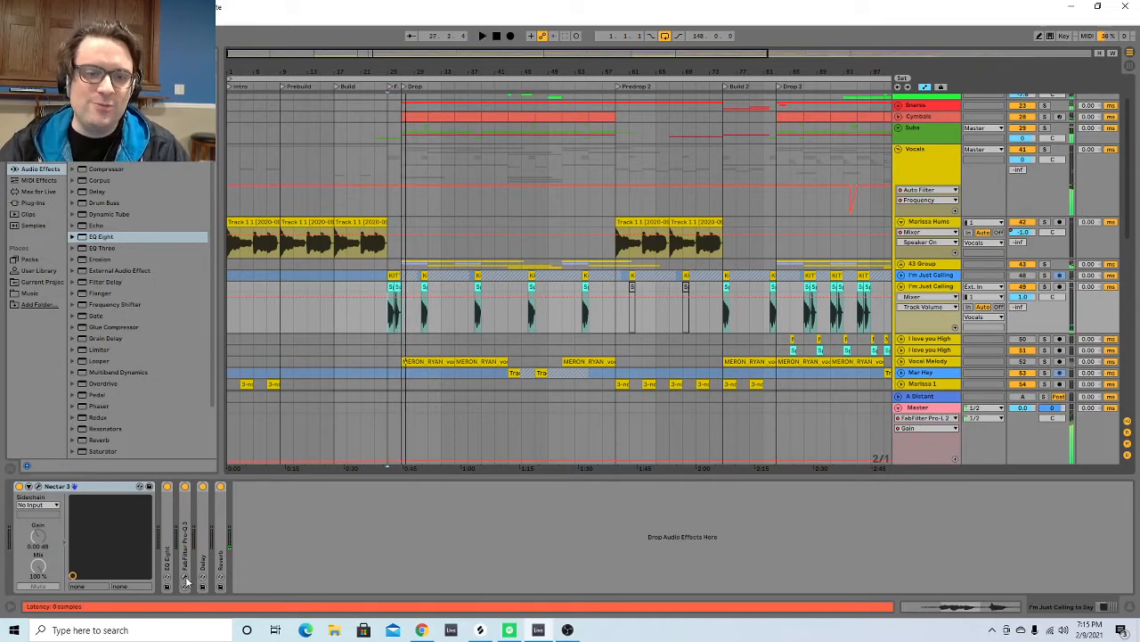
Examine the Phone preset and preset list in the I'm Just Calling track's Pro-Q 3, close the plug-in, and replay from bar 25.
click(185, 579)
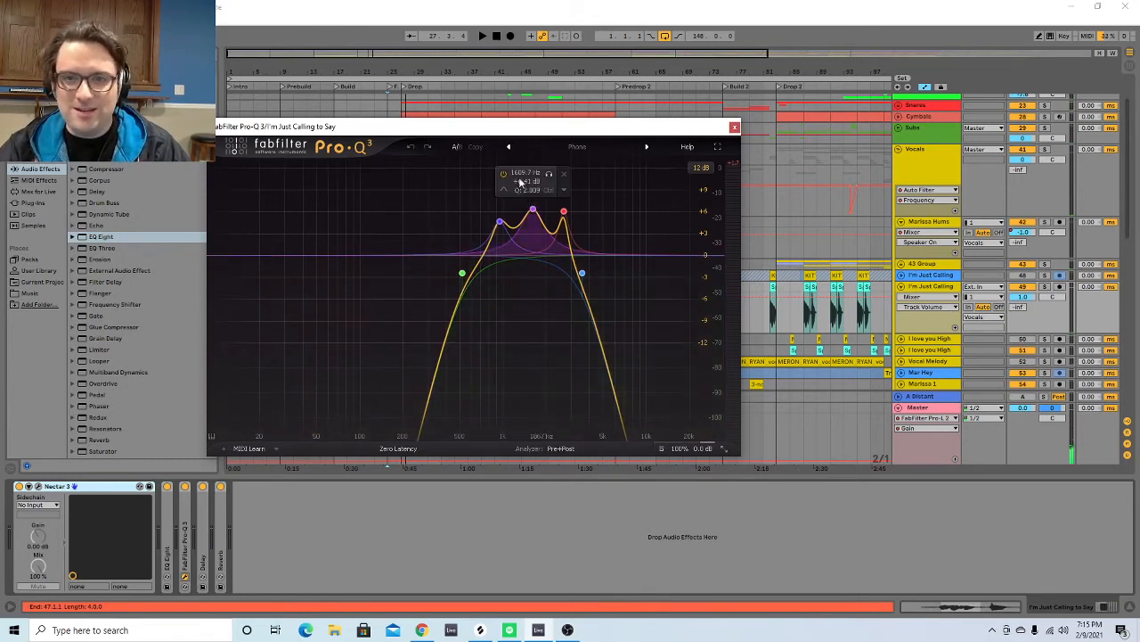
click(549, 147)
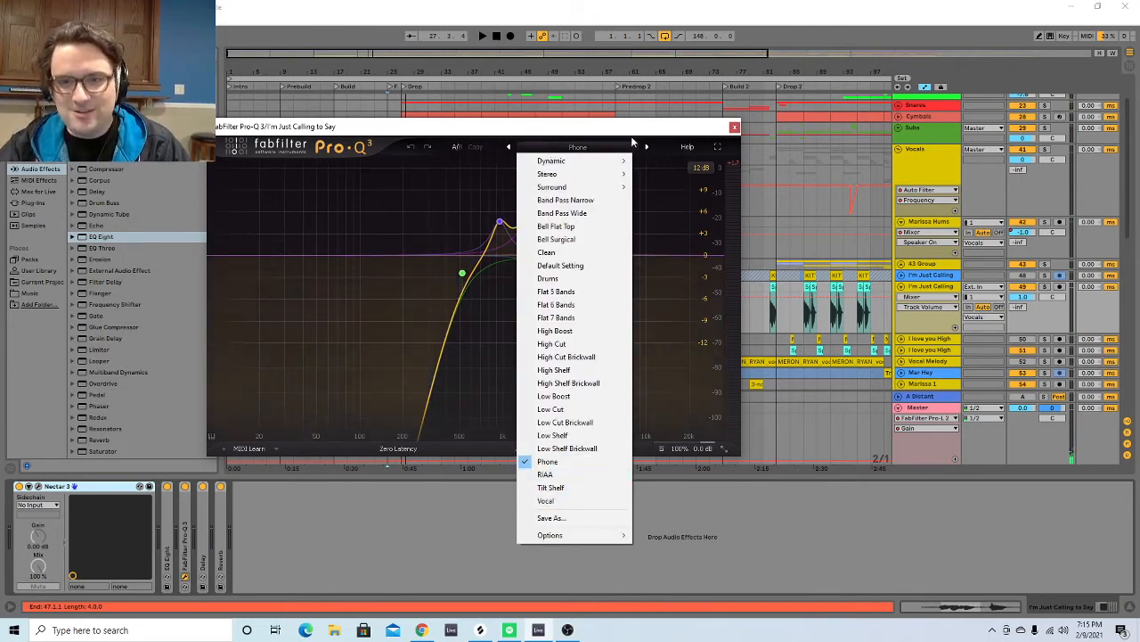
click(605, 144)
click(560, 136)
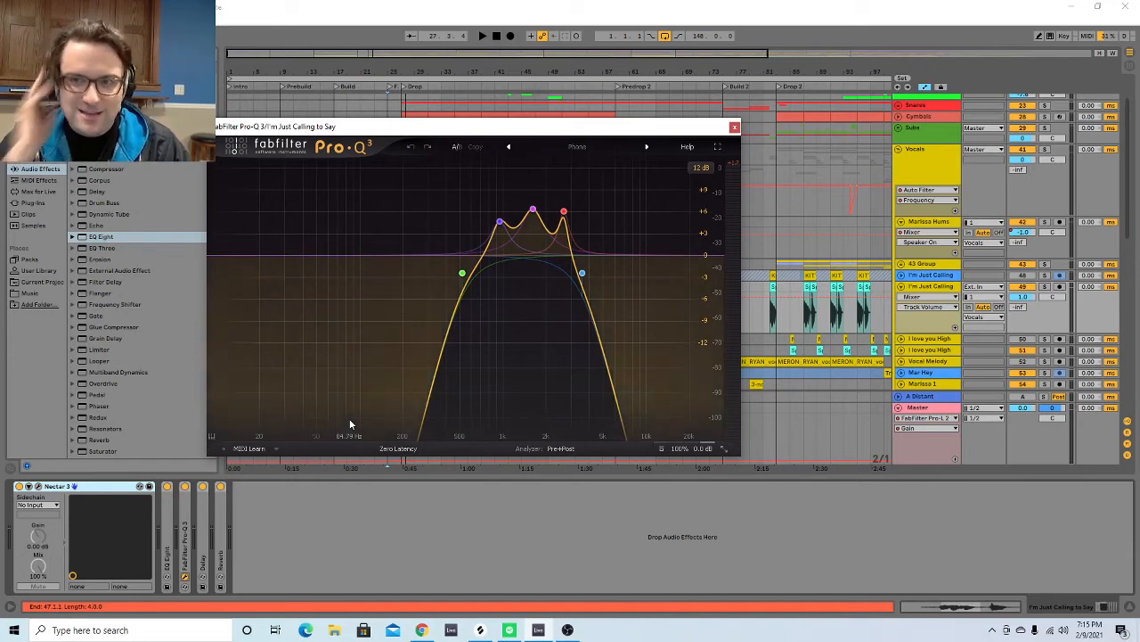
click(734, 127)
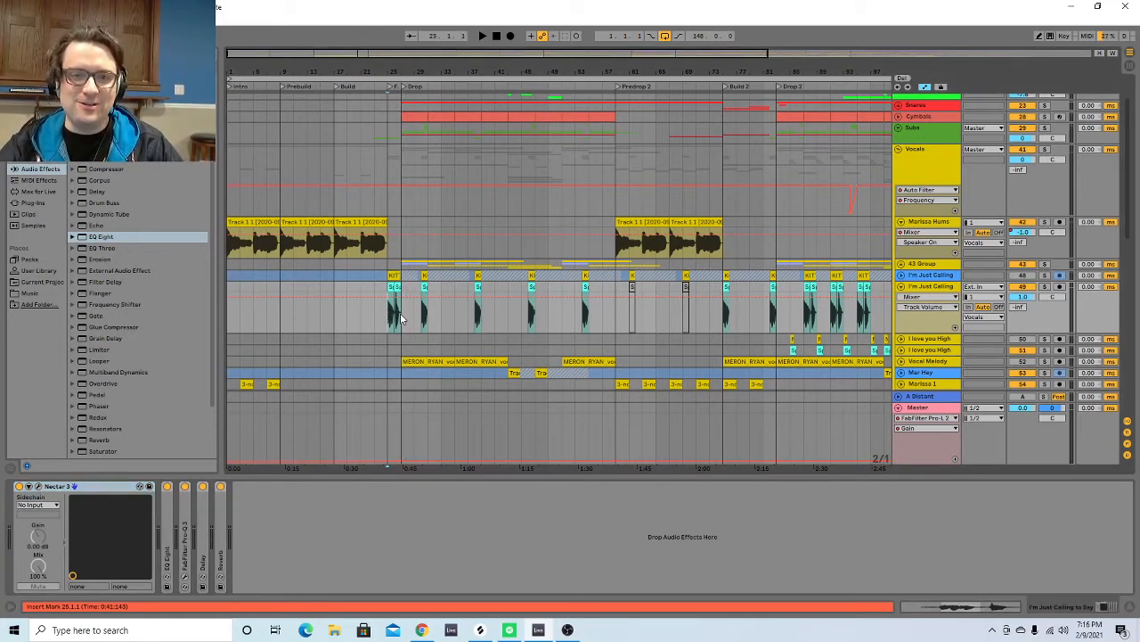
key(space)
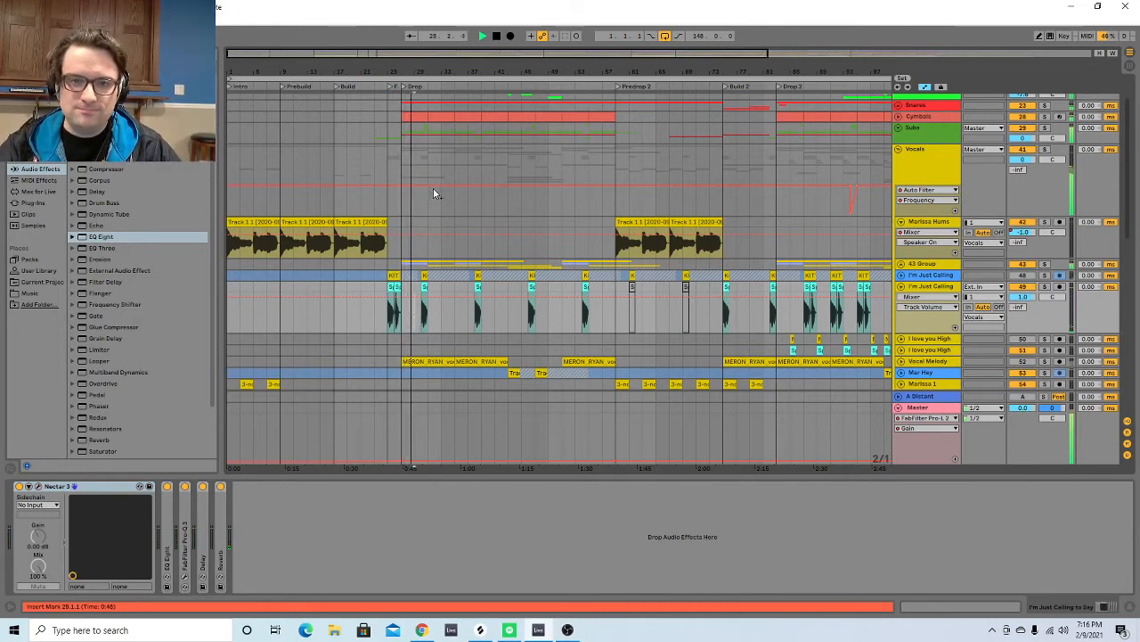
Play the I love you High vocals in the mix from bar 82, just before Drop 2.
drag(800, 71, 556, 55)
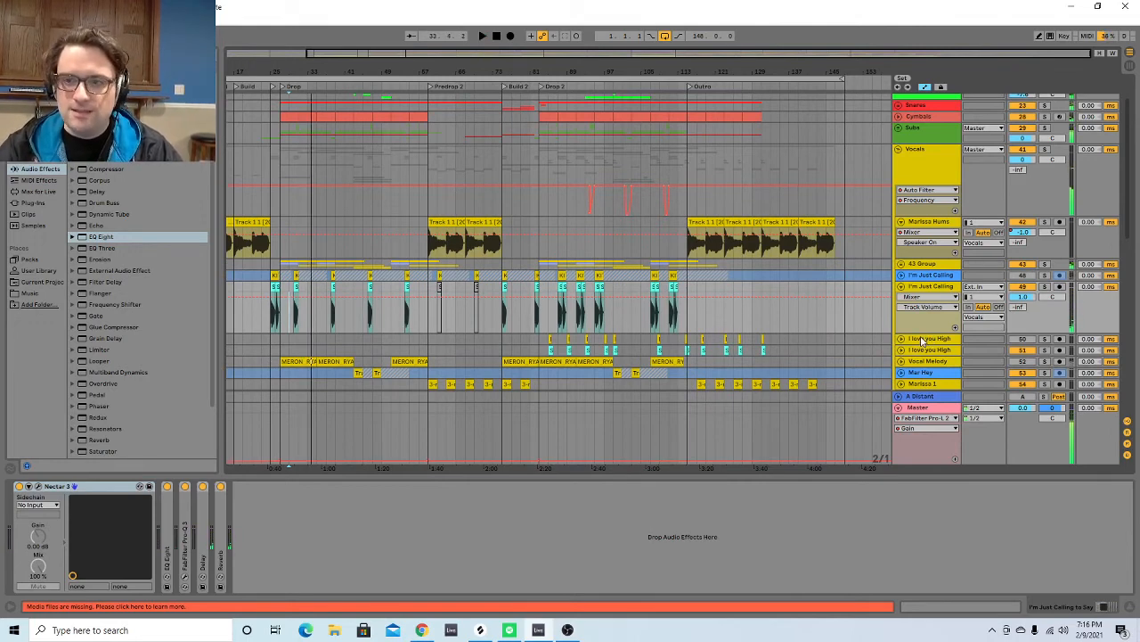
click(923, 341)
click(540, 349)
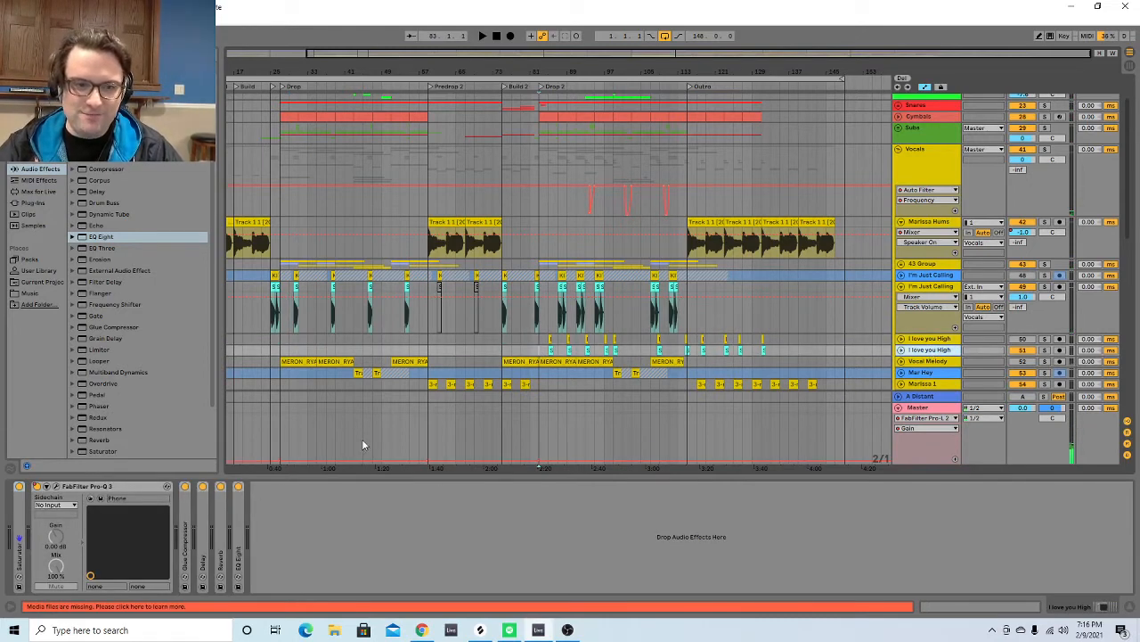
click(527, 329)
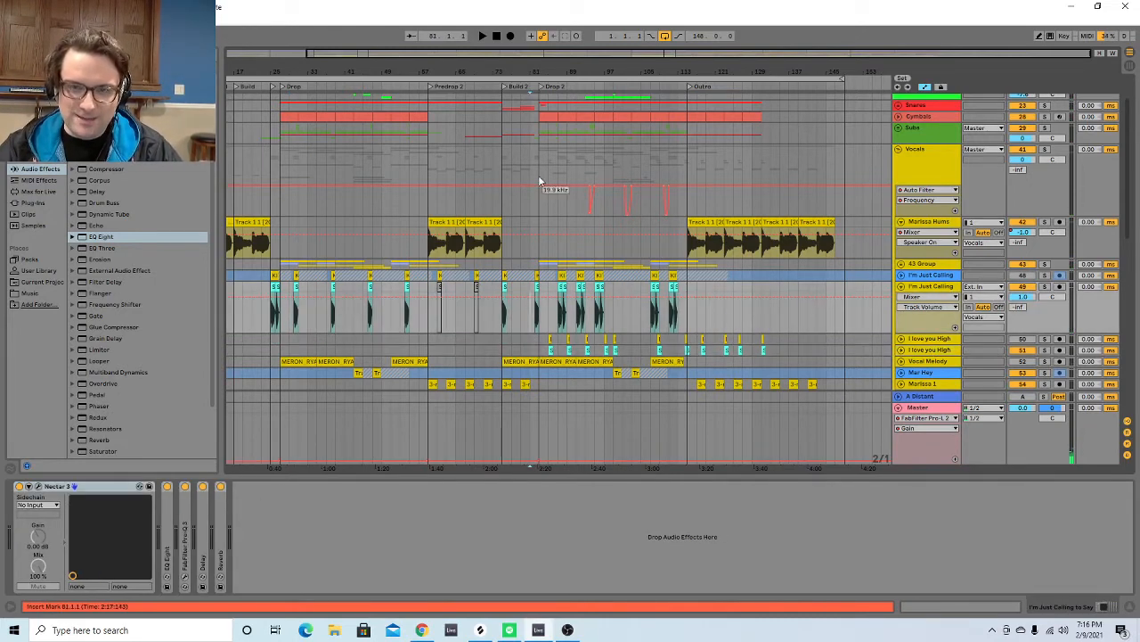
drag(549, 73, 594, 211)
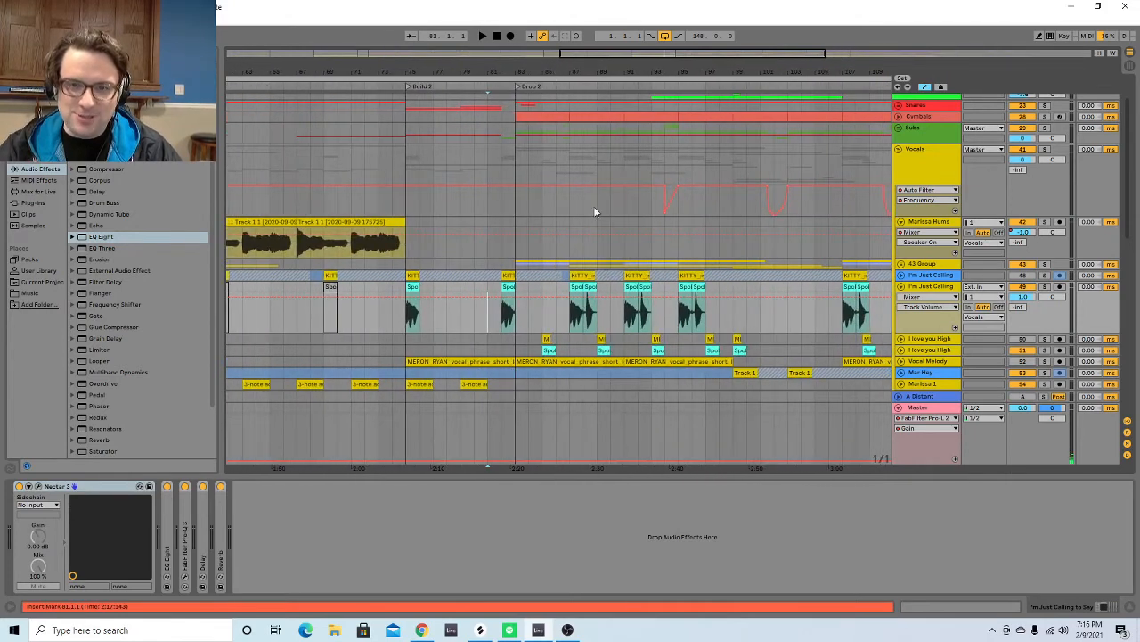
click(504, 338)
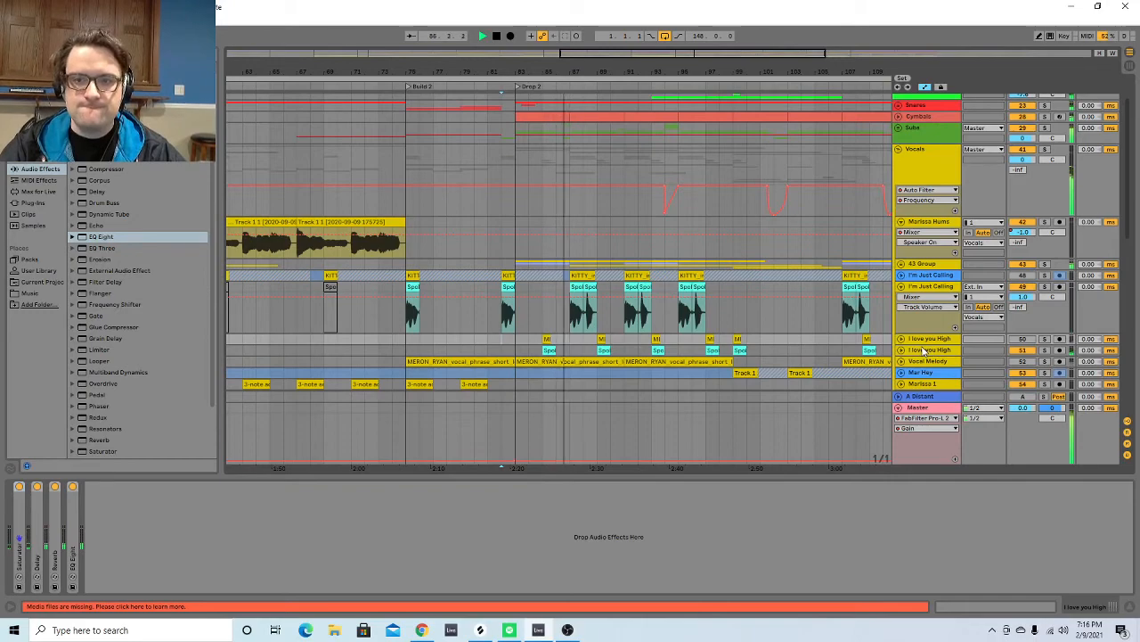
Look over the remaining vocal tracks down to Vocal Snippets while Drop 2 plays, and stop playback.
drag(645, 69, 631, 38)
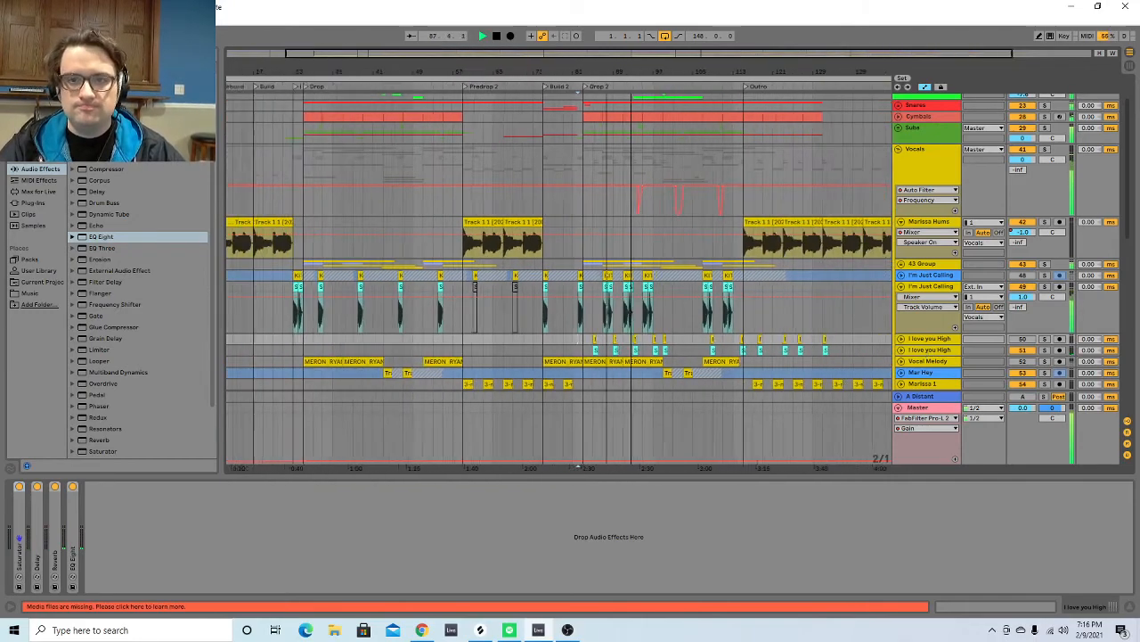
scroll(711, 213, down, 8)
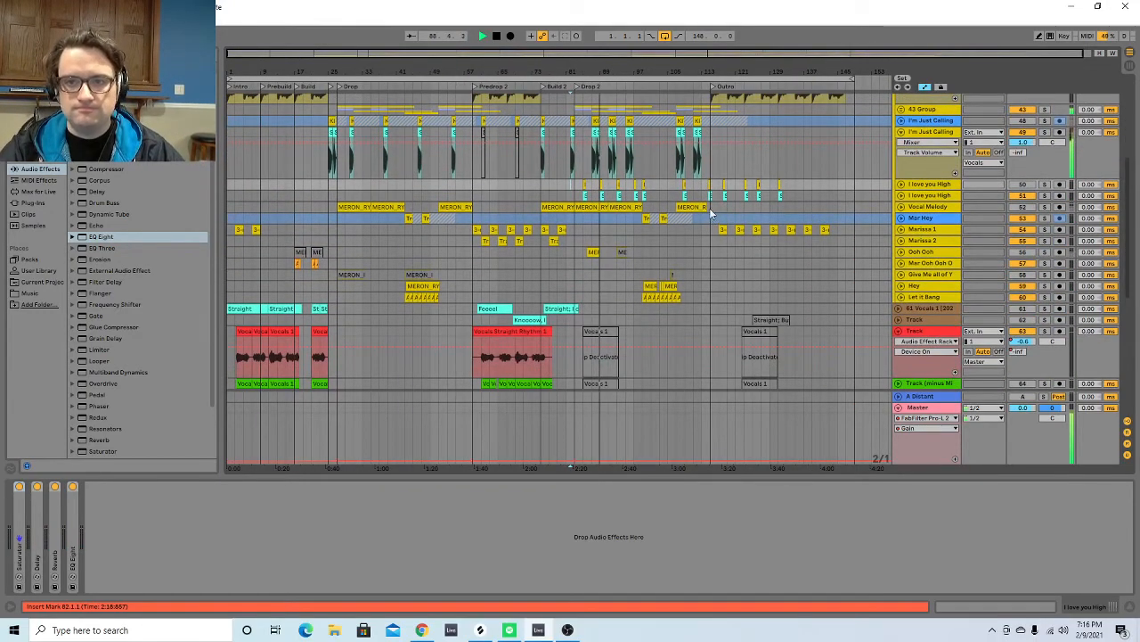
scroll(977, 279, down, 6)
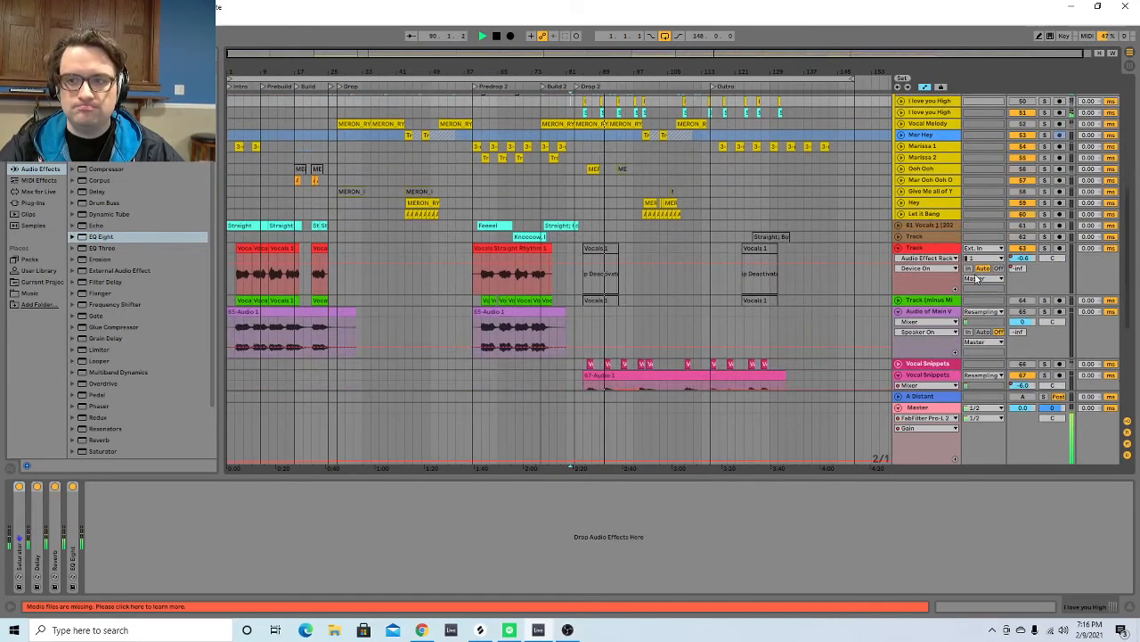
scroll(978, 279, down, 2)
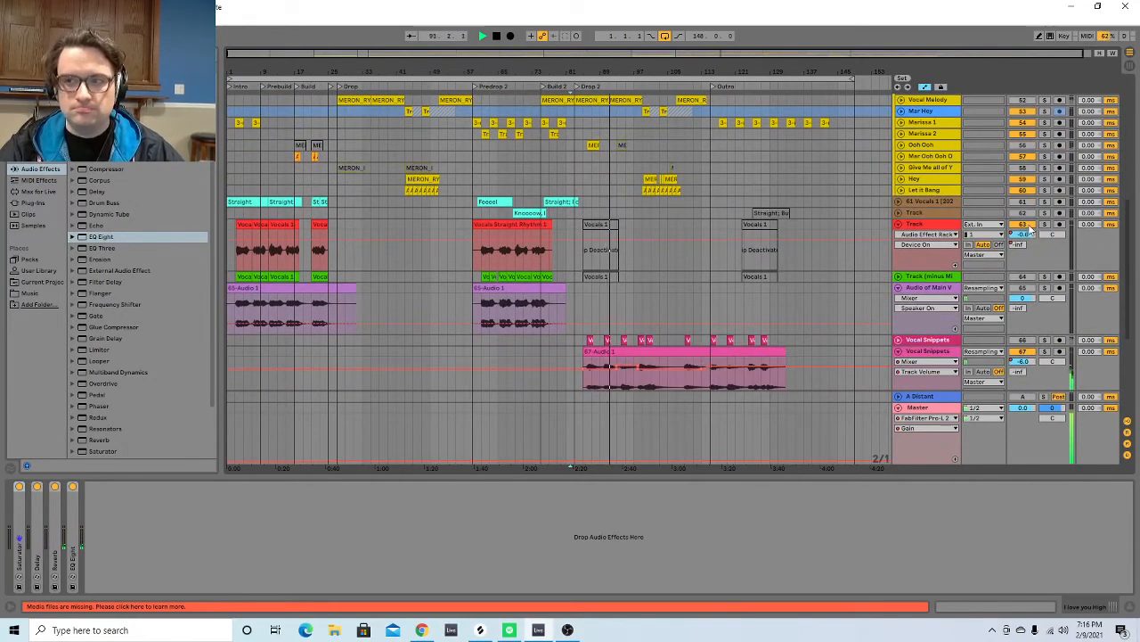
scroll(789, 320, up, 7)
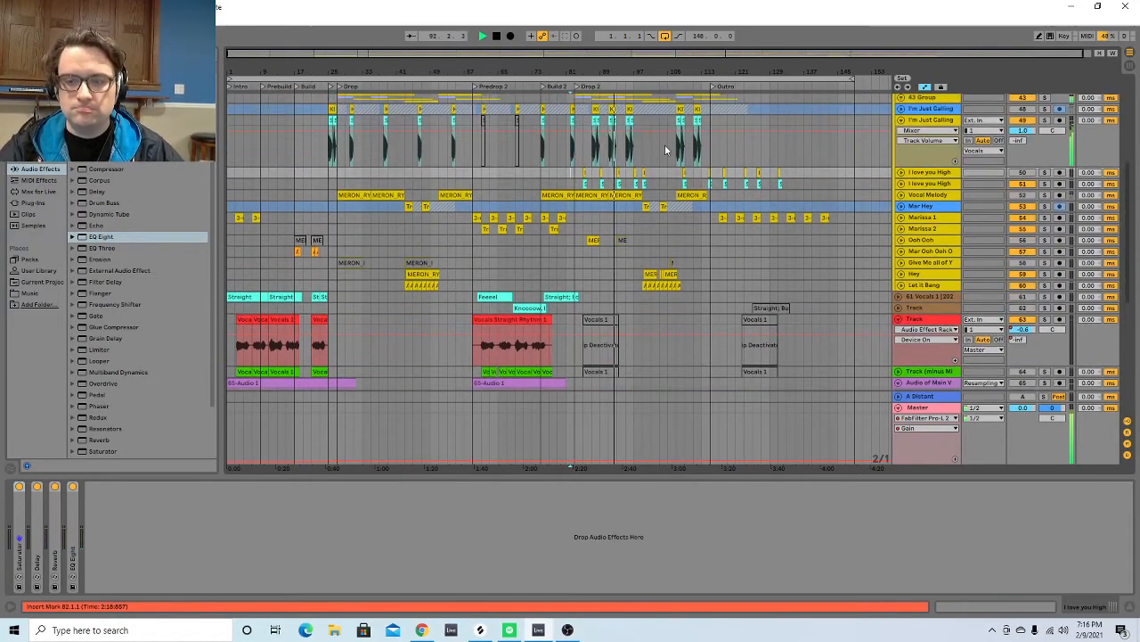
scroll(664, 145, up, 5)
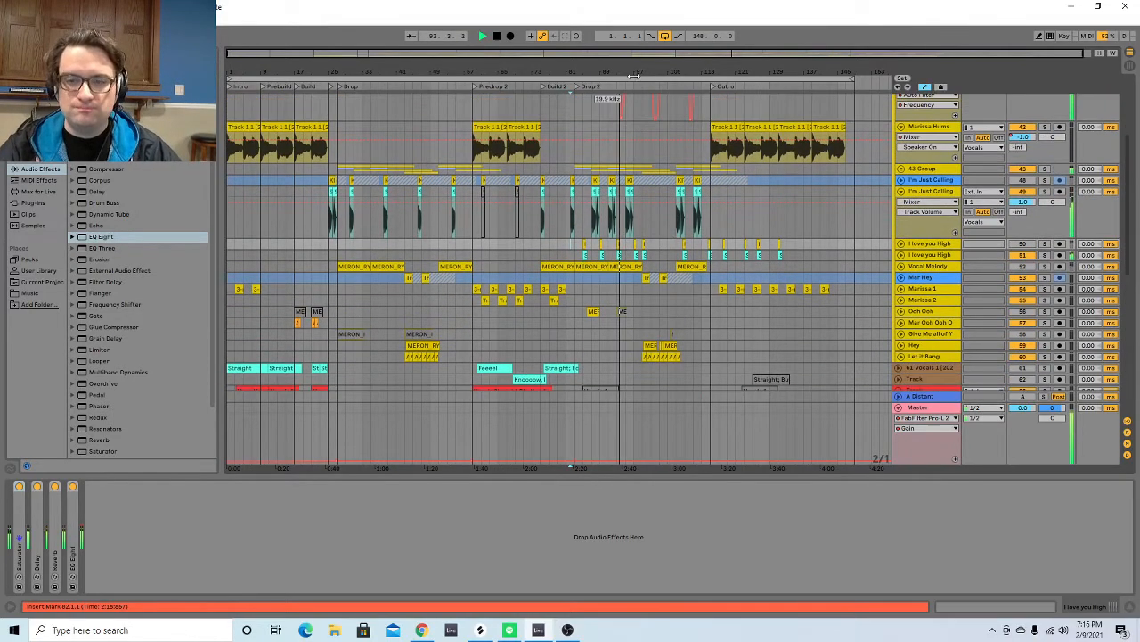
drag(648, 75, 591, 83)
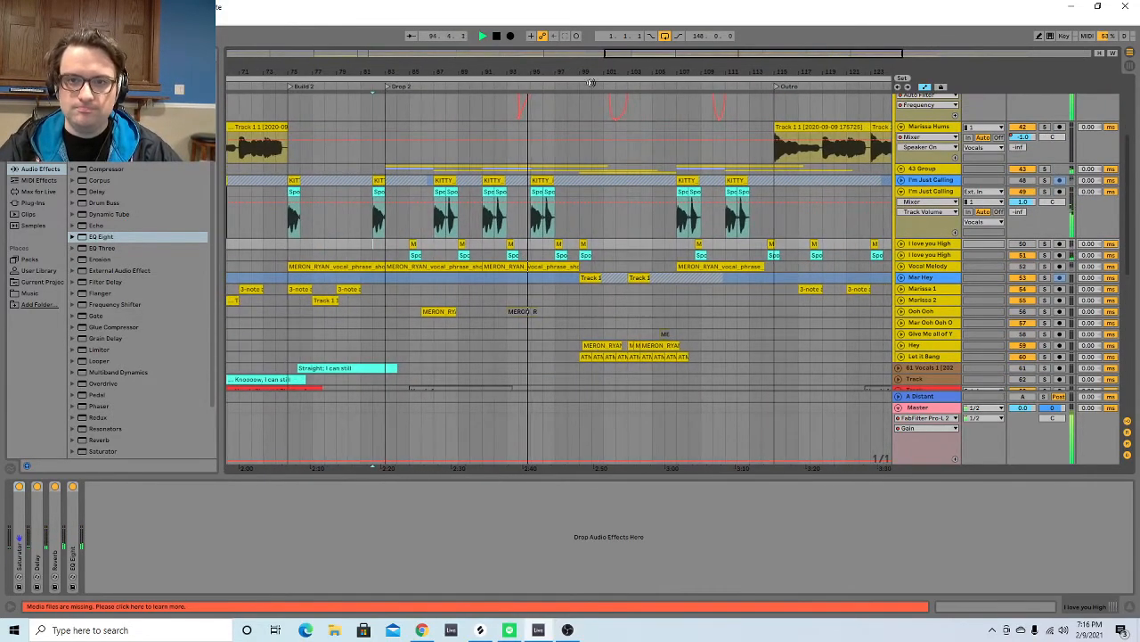
scroll(537, 203, down, 2)
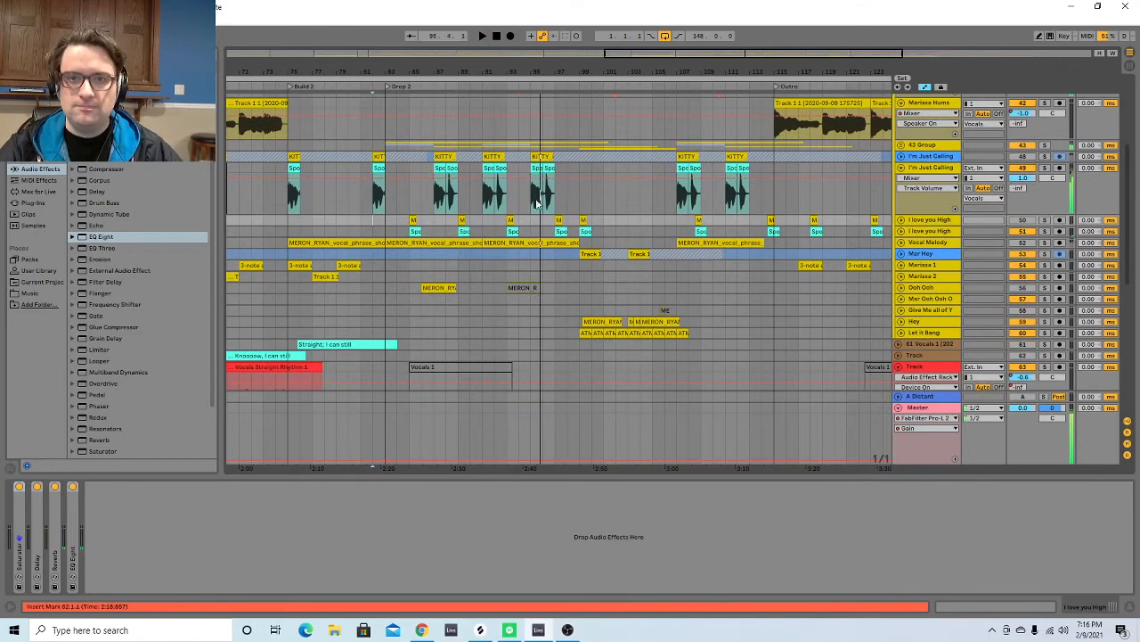
Examine the Phone EQ curve in Pro-Q 3 on the lower I love you High track, and close the plug-in window.
click(920, 233)
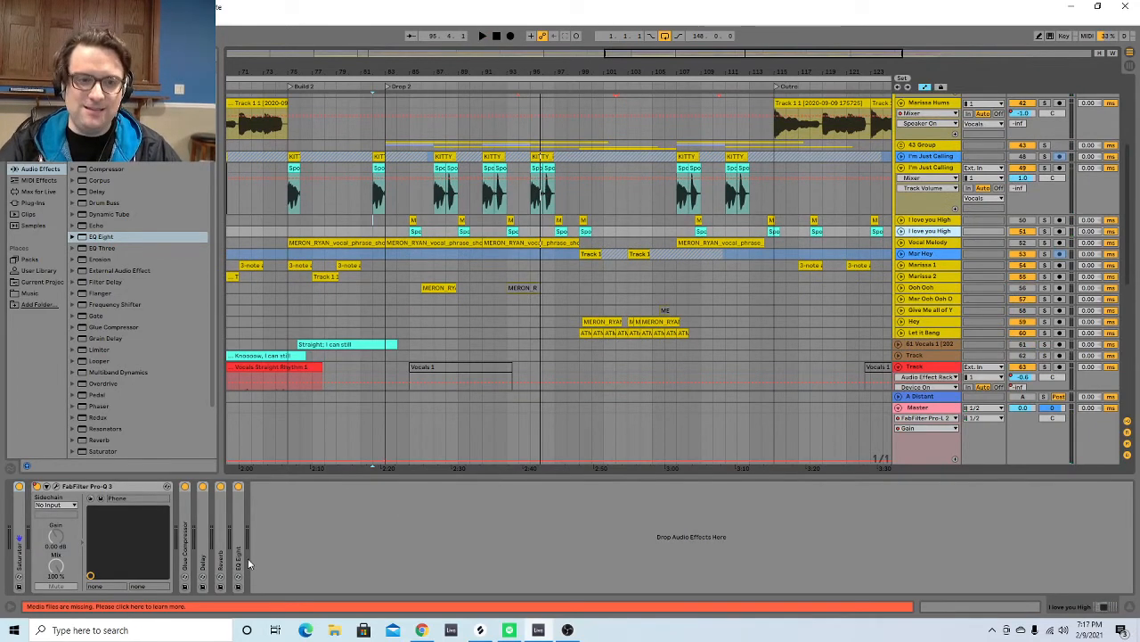
click(55, 488)
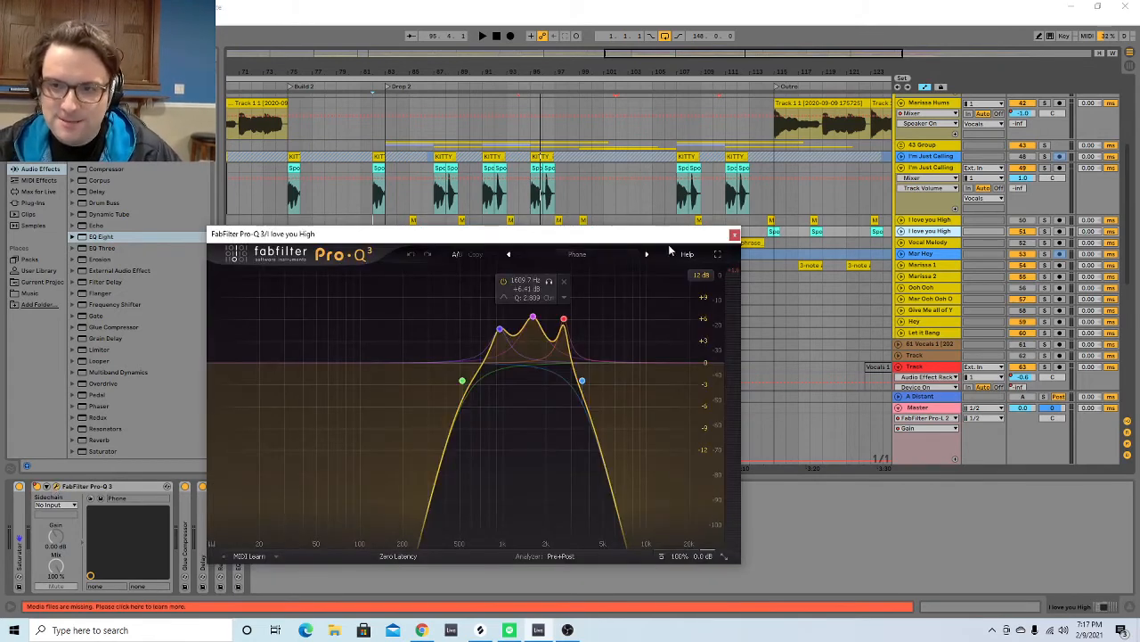
click(734, 235)
Play from bar 107 into the Outro to hear the Pro-Q 3 Device On automation on the I love you High track, and stop.
click(739, 199)
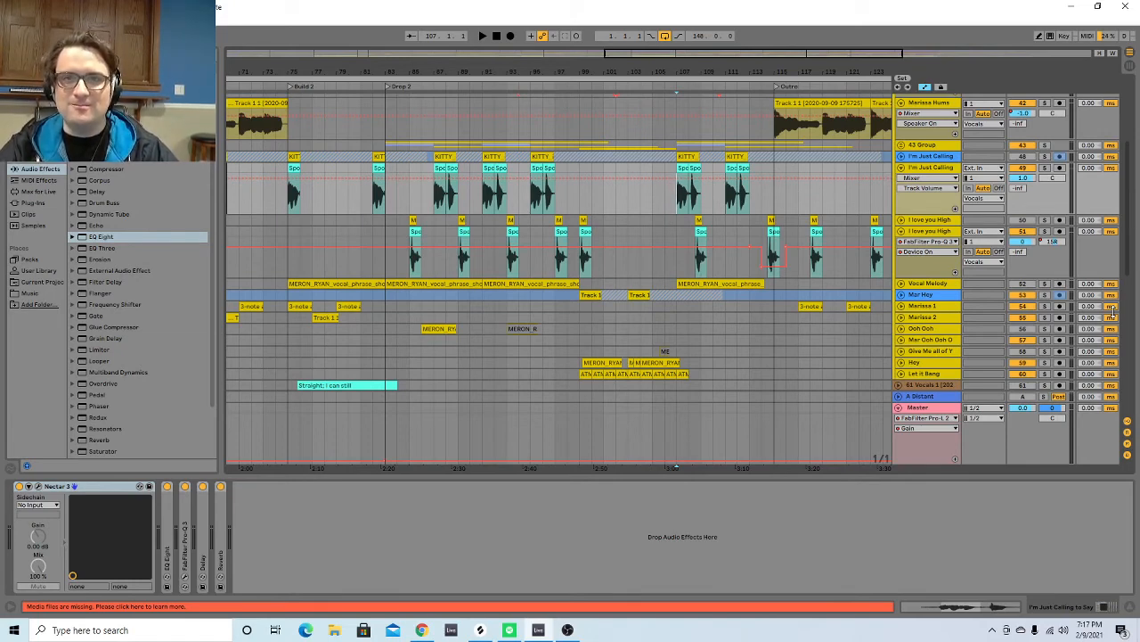
key(space)
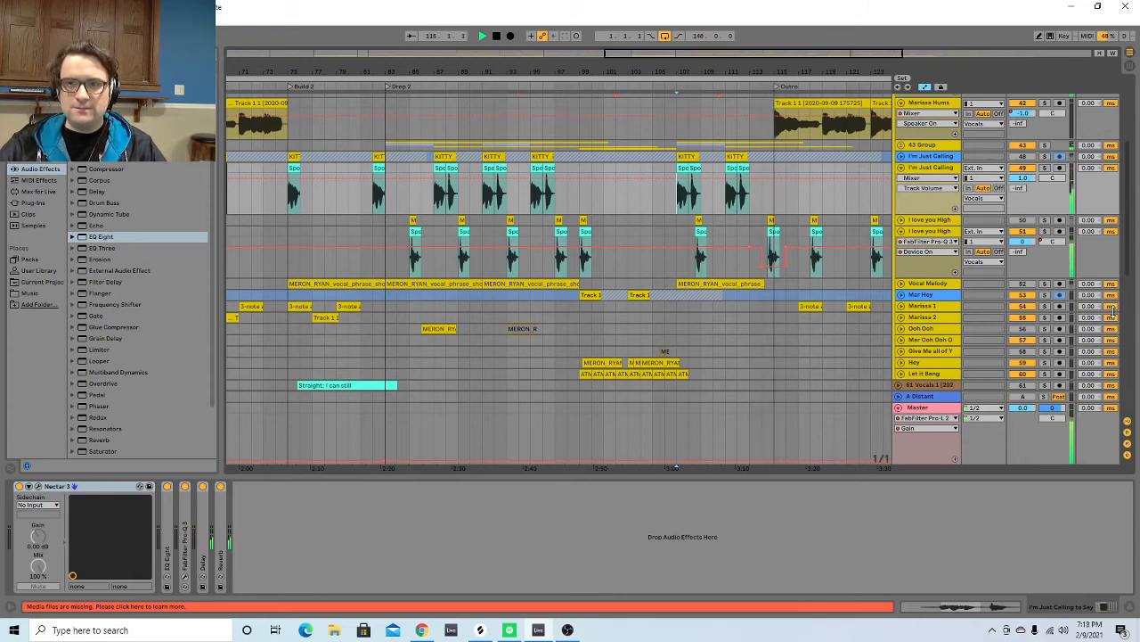
click(498, 37)
drag(505, 73, 611, 73)
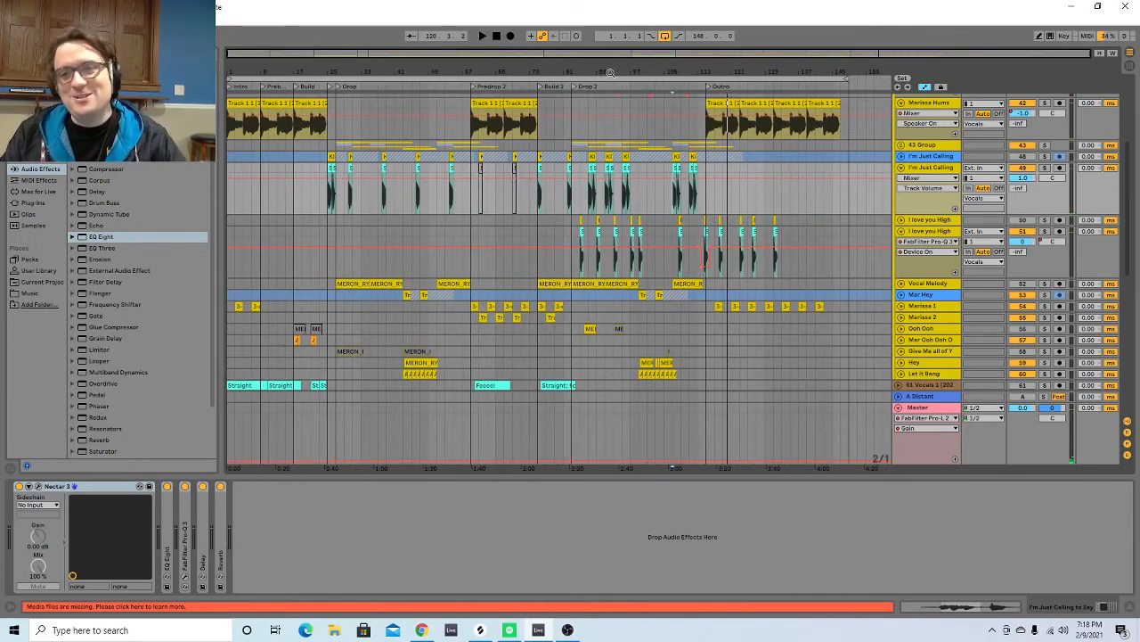